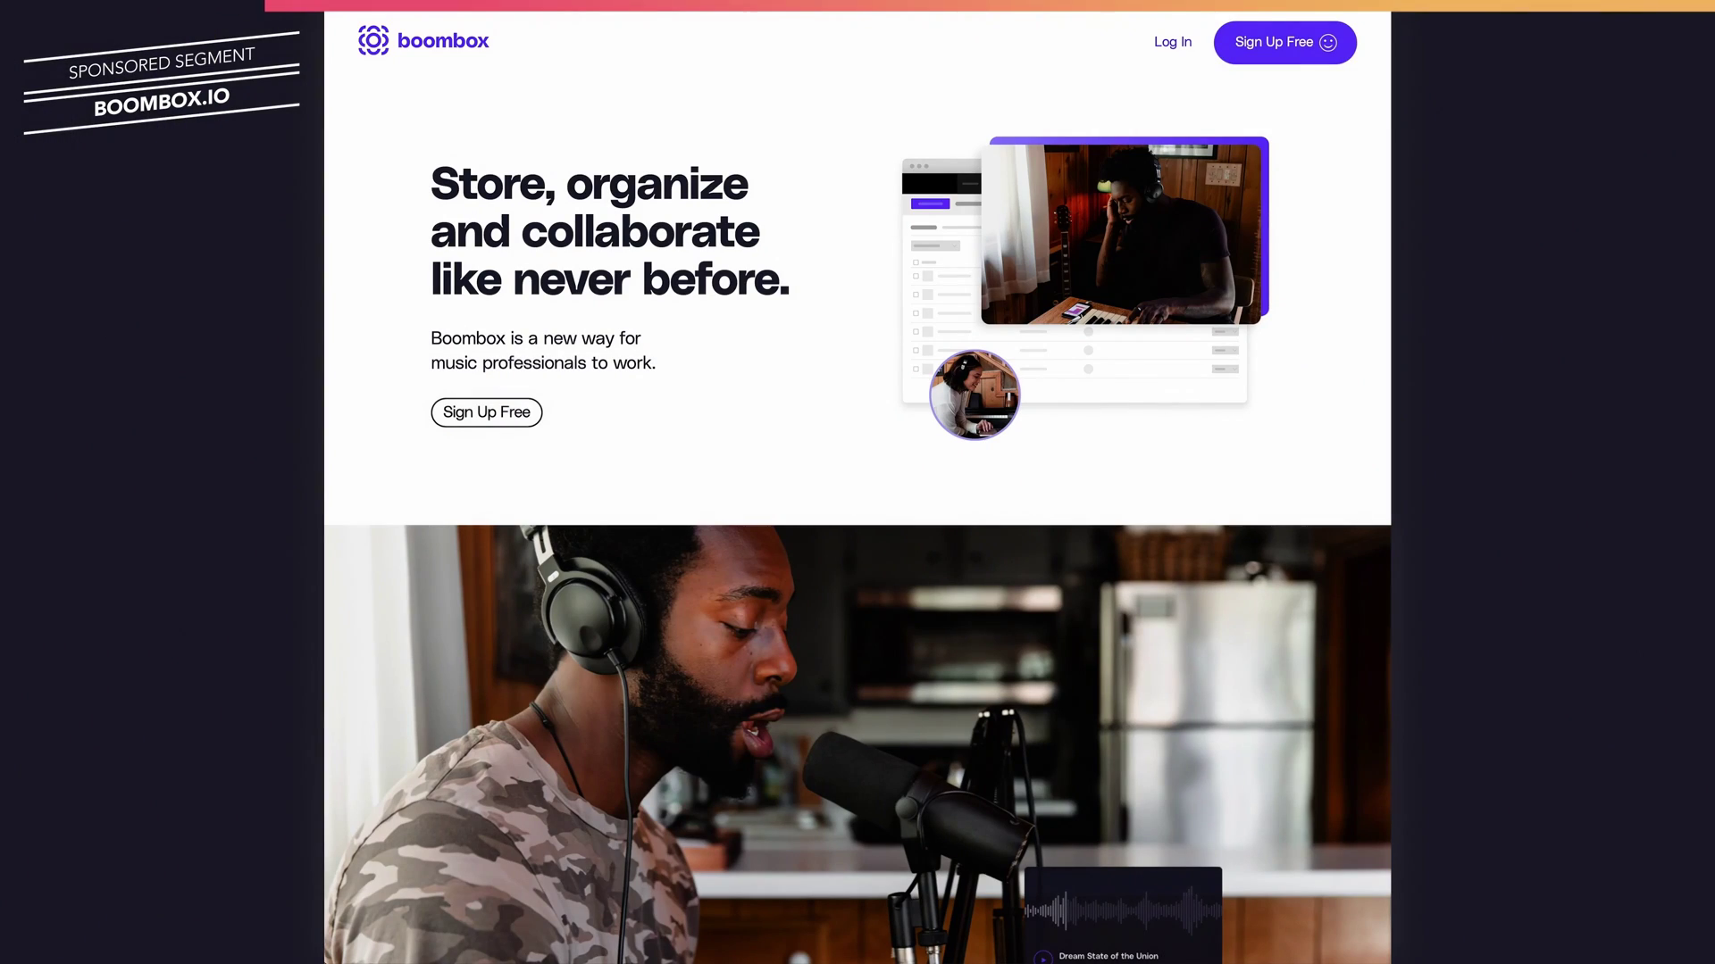
- Create a Software Instrument track with Default Patch and Open Library checked, then enlarge its height
scroll(858, 482, down, 10)
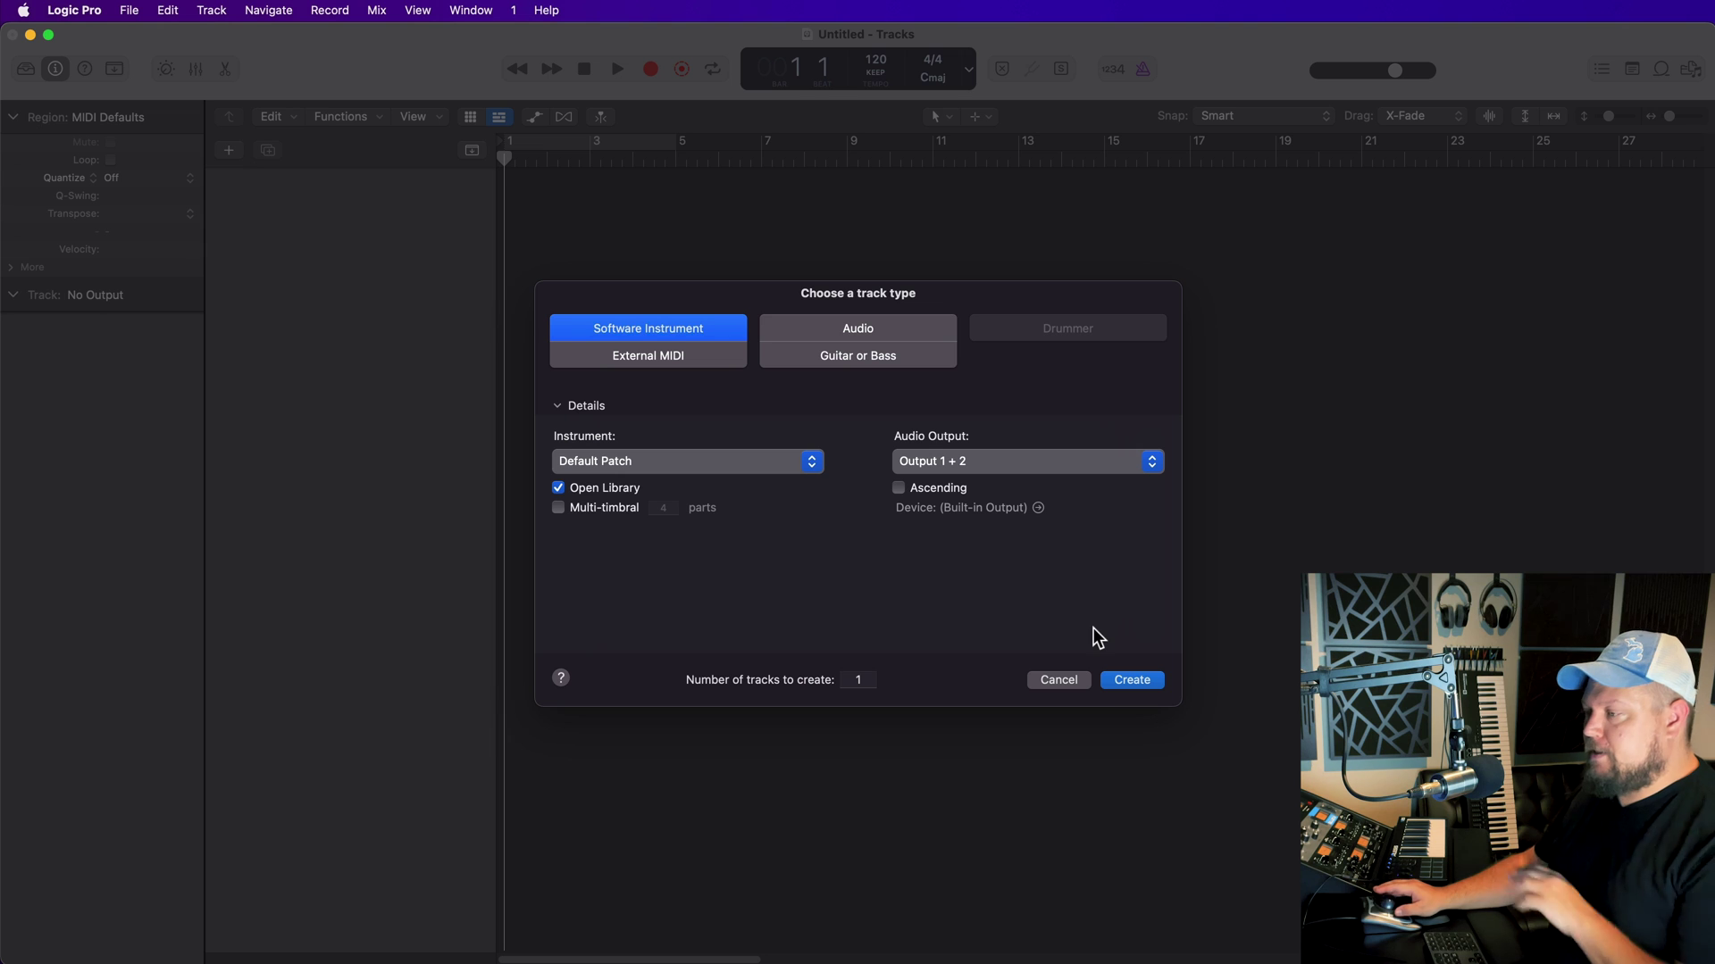
click(652, 459)
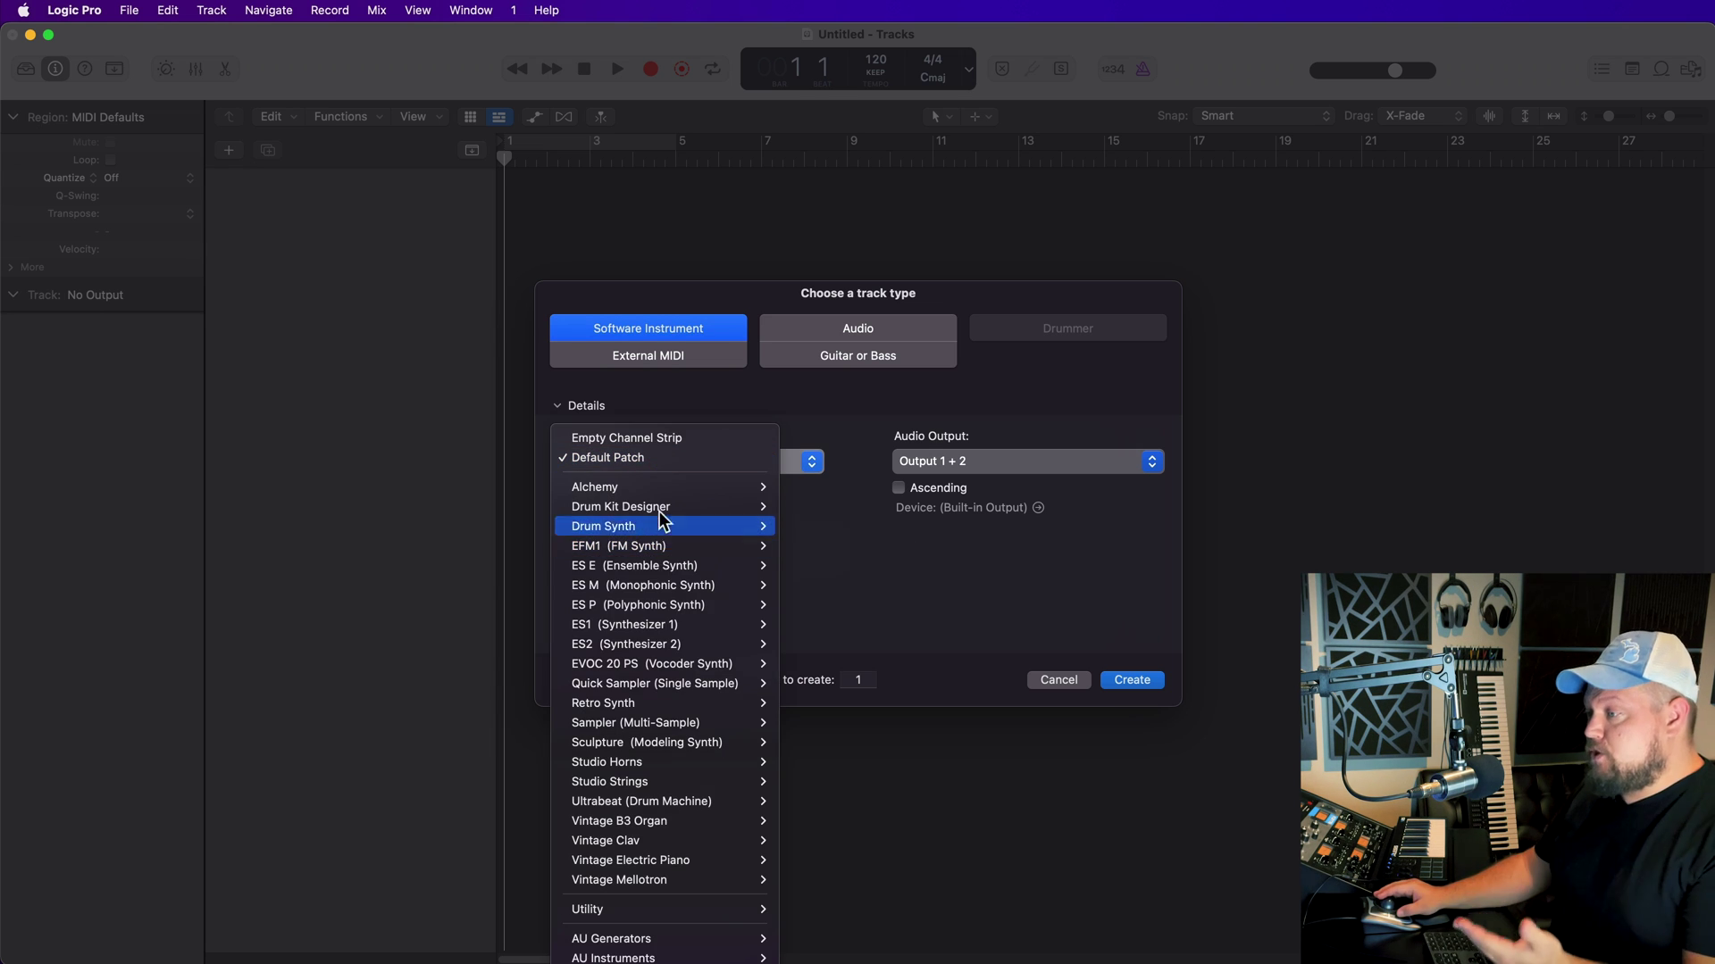
mouse_move(658, 548)
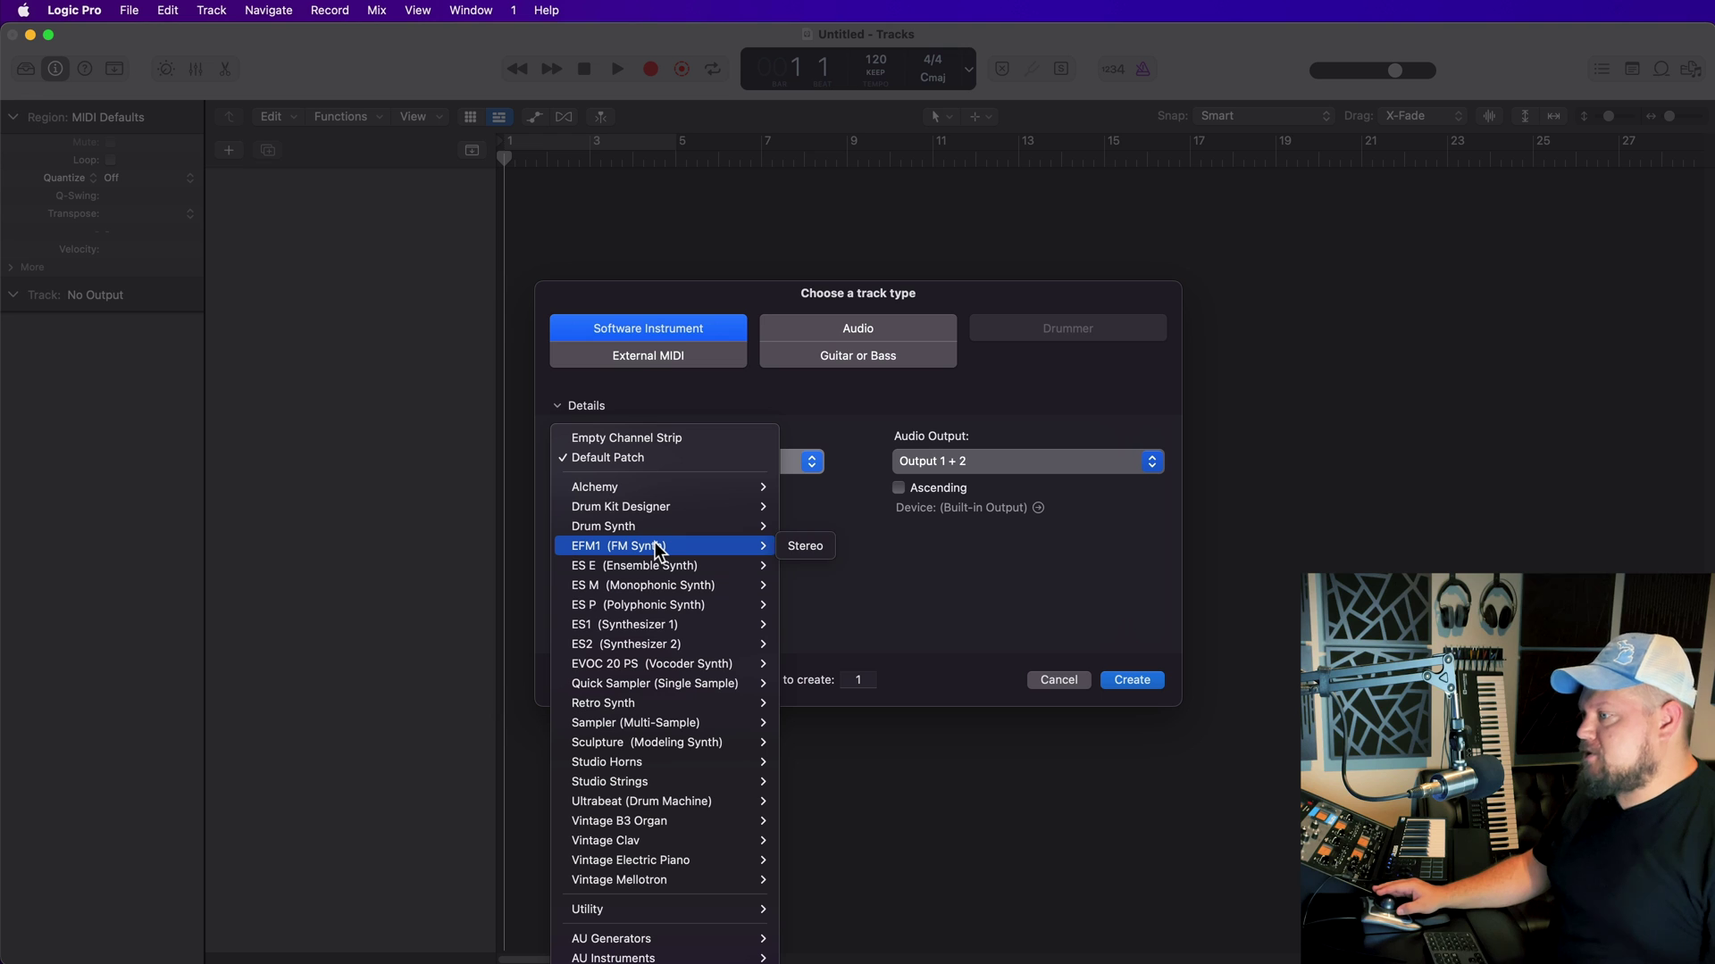
click(656, 465)
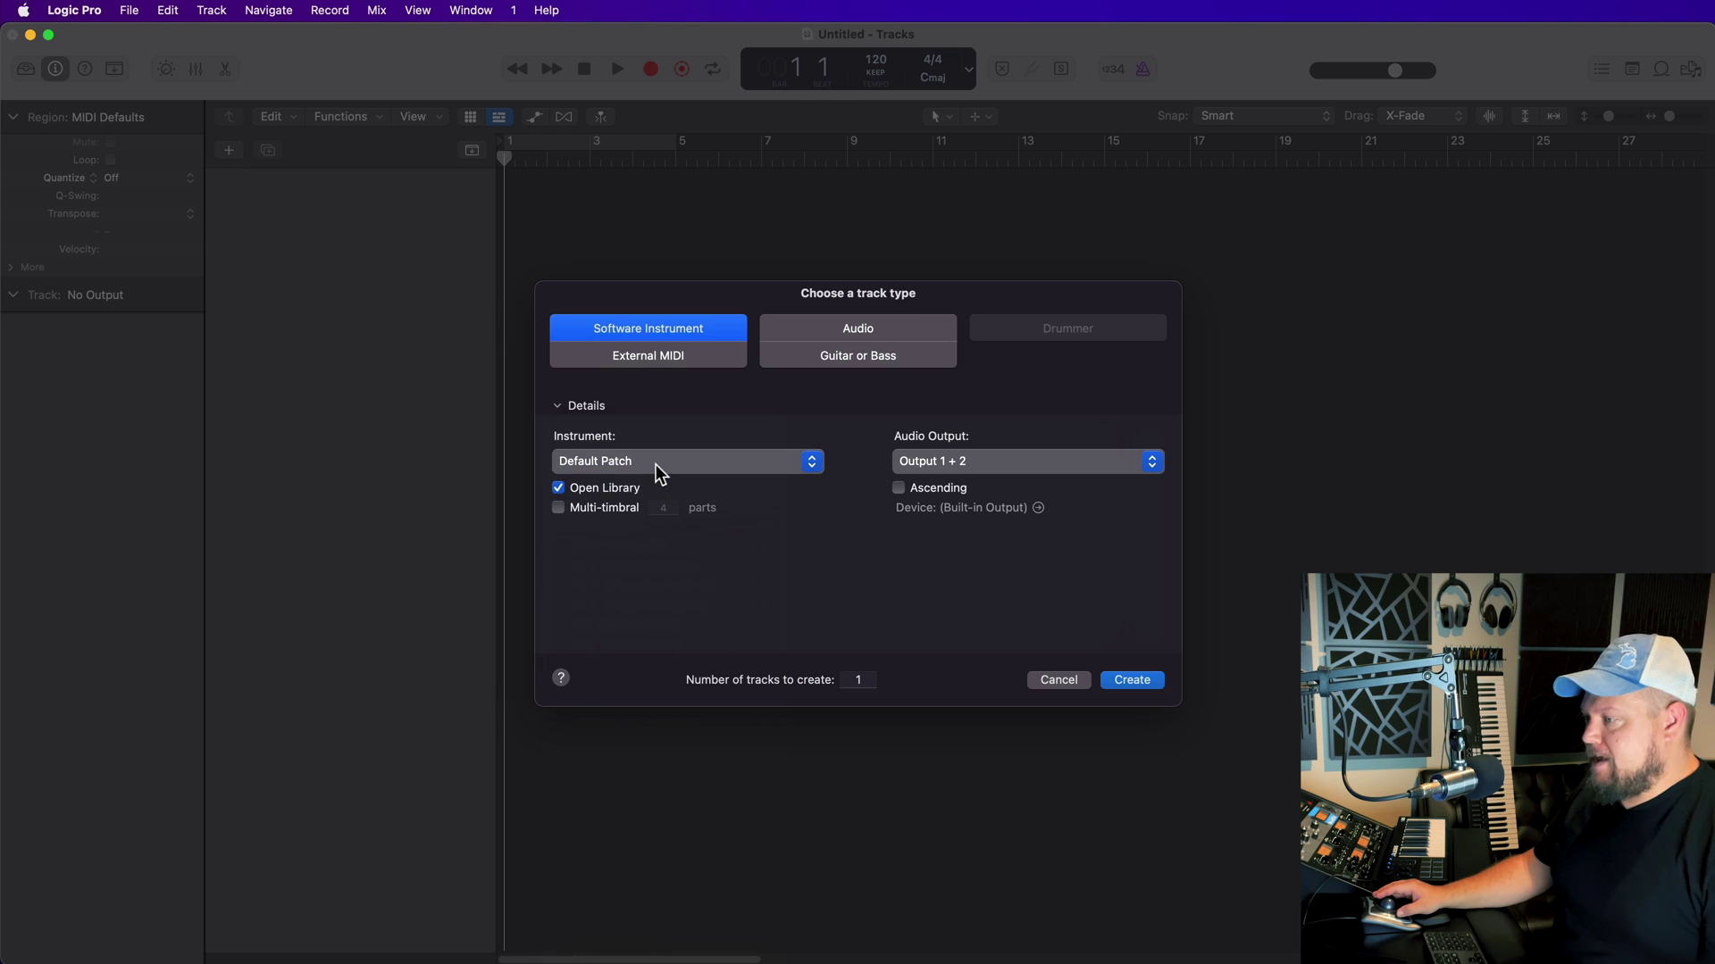
click(618, 494)
click(618, 493)
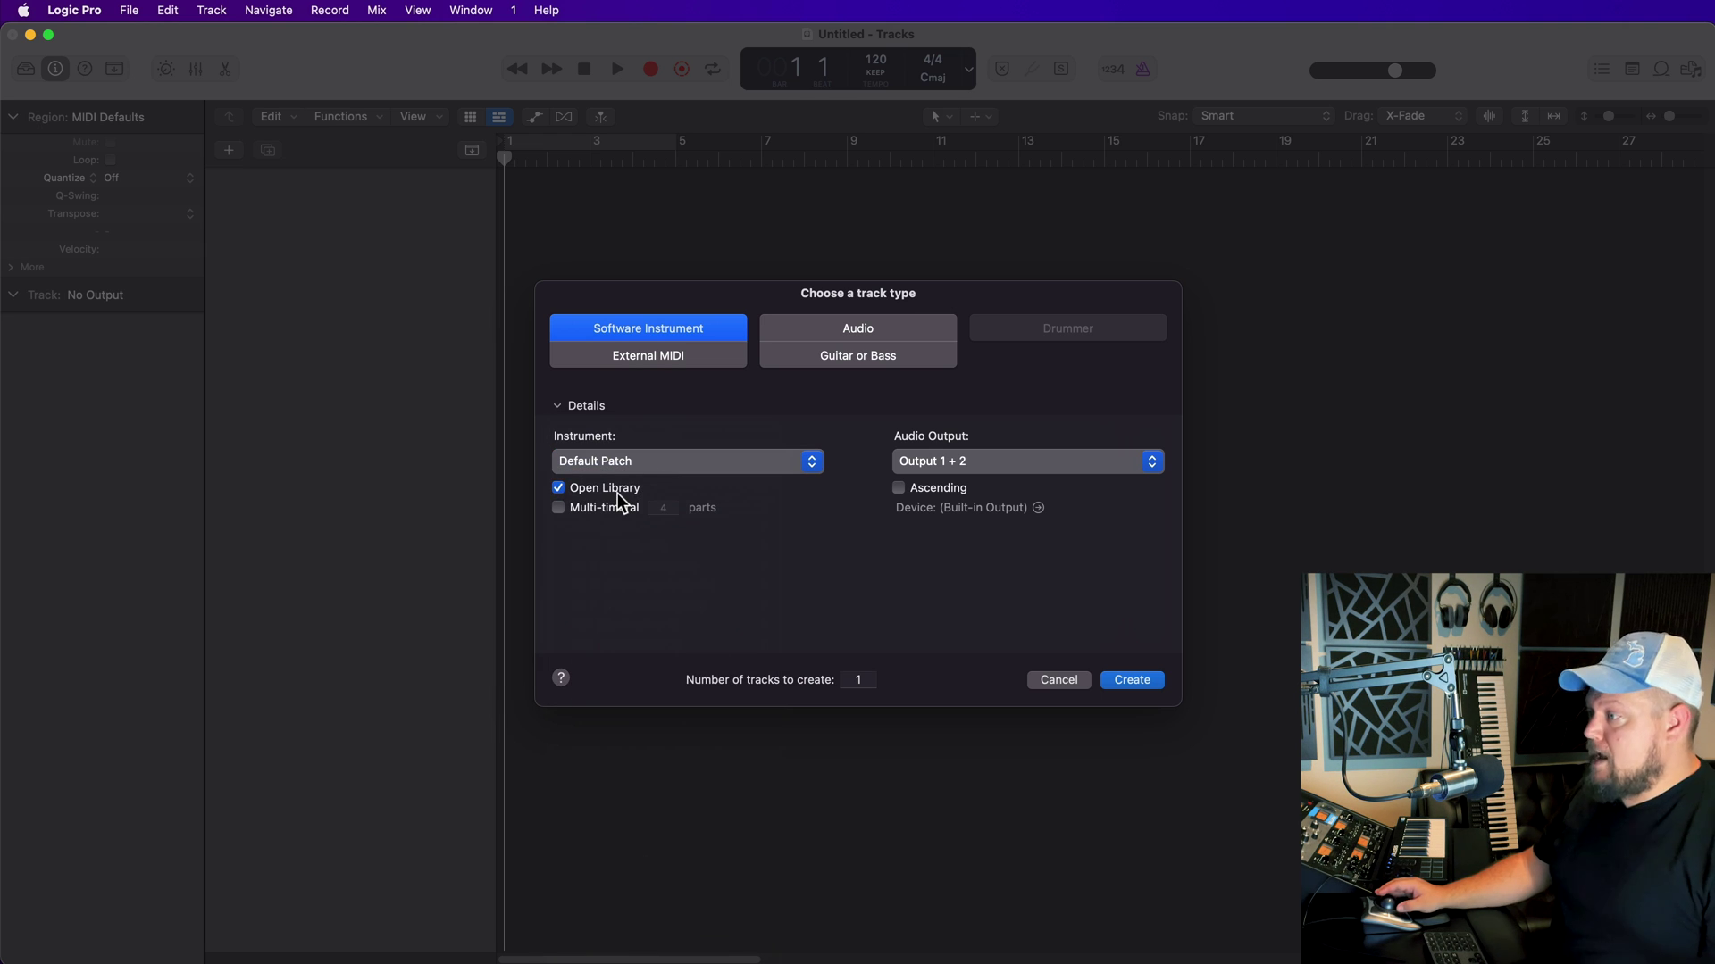
click(1142, 681)
drag(707, 210, 746, 425)
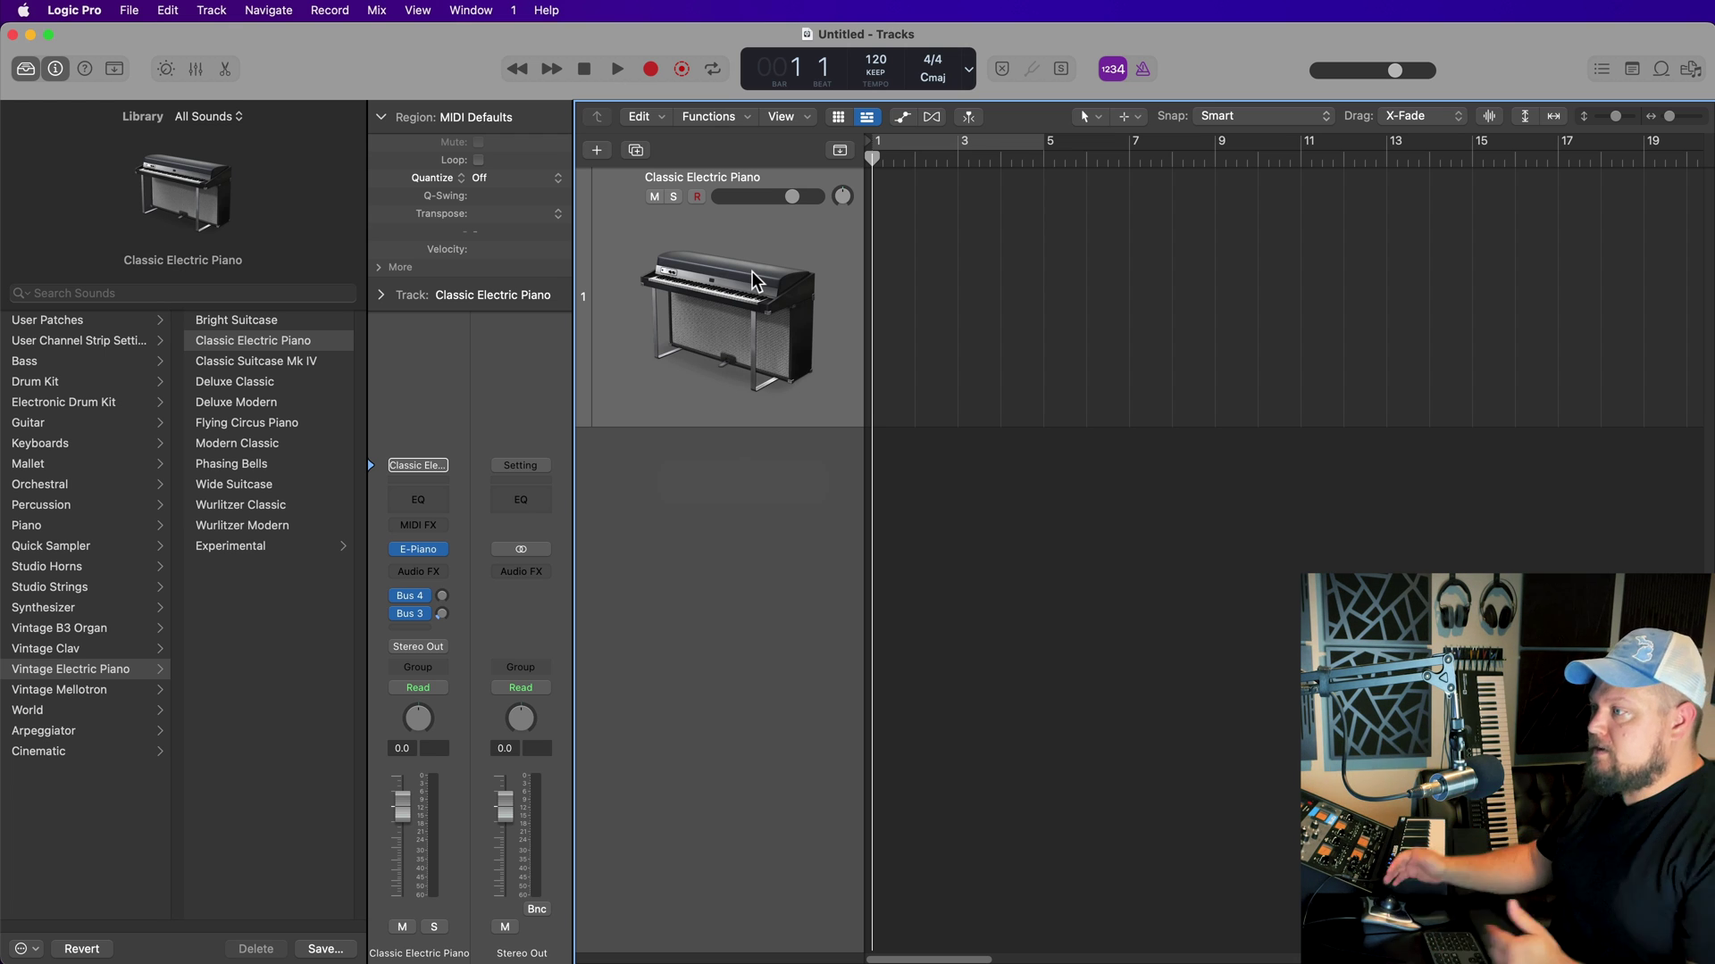
- Record-enable the Classic Electric Piano track with its R button
click(697, 196)
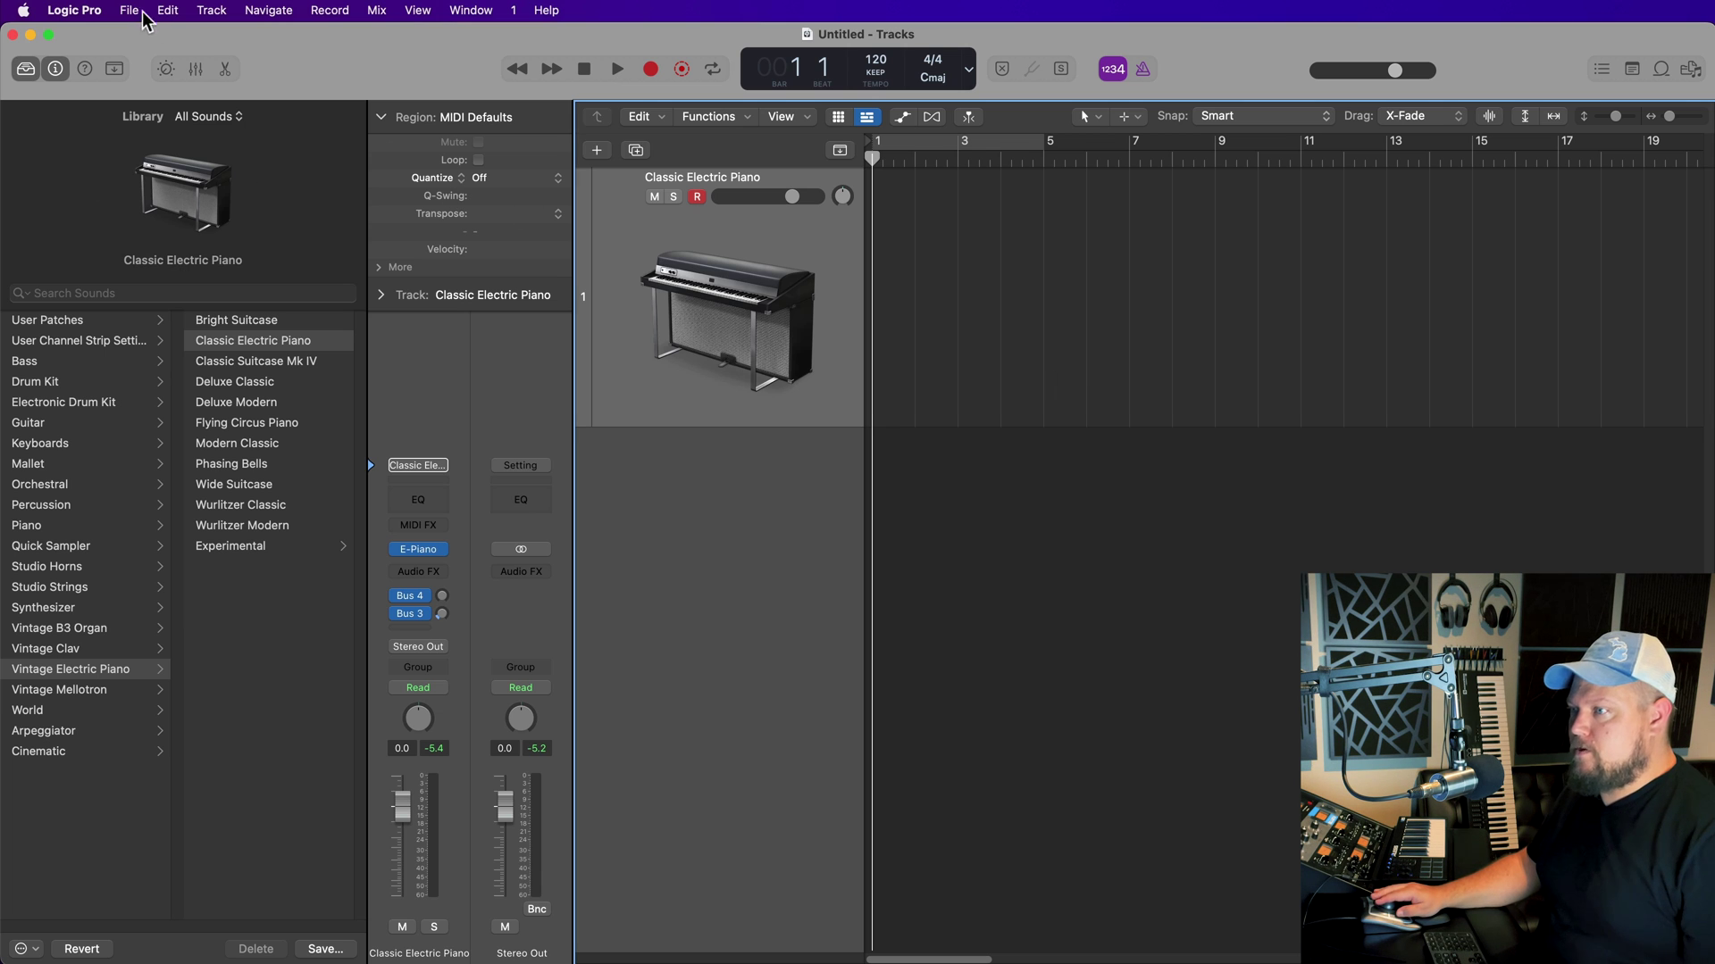
- Set the Audio settings I/O Buffer Size to 32 samples and apply it
click(103, 10)
mouse_move(106, 65)
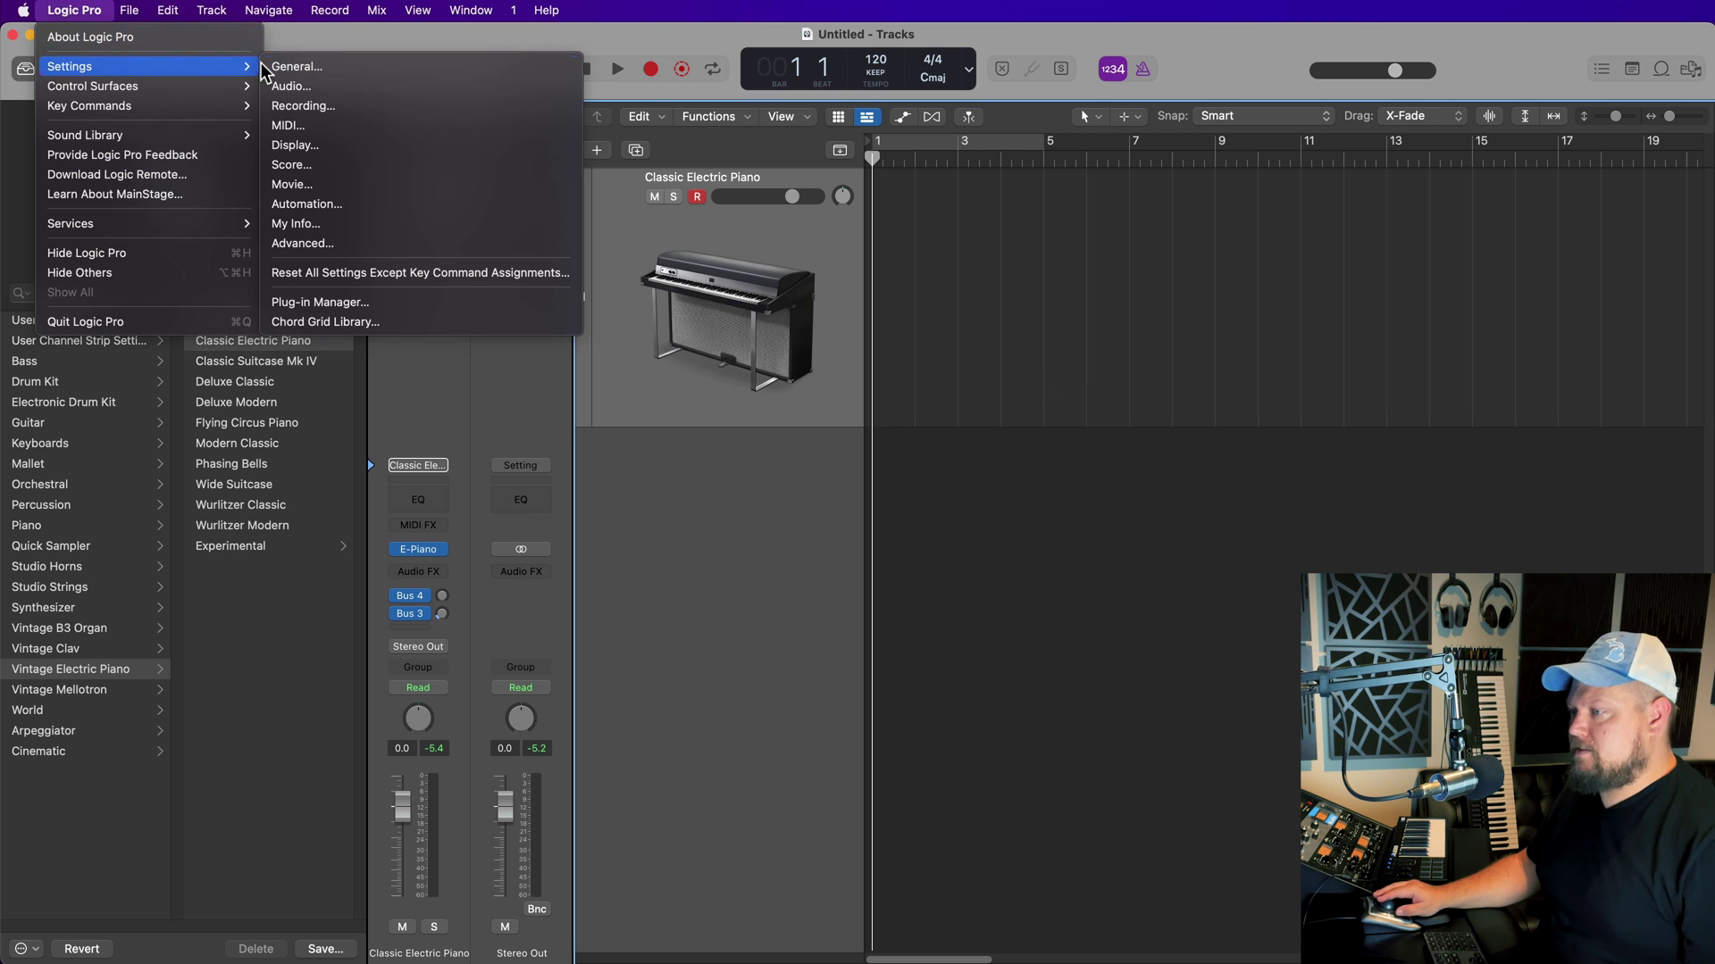
click(340, 92)
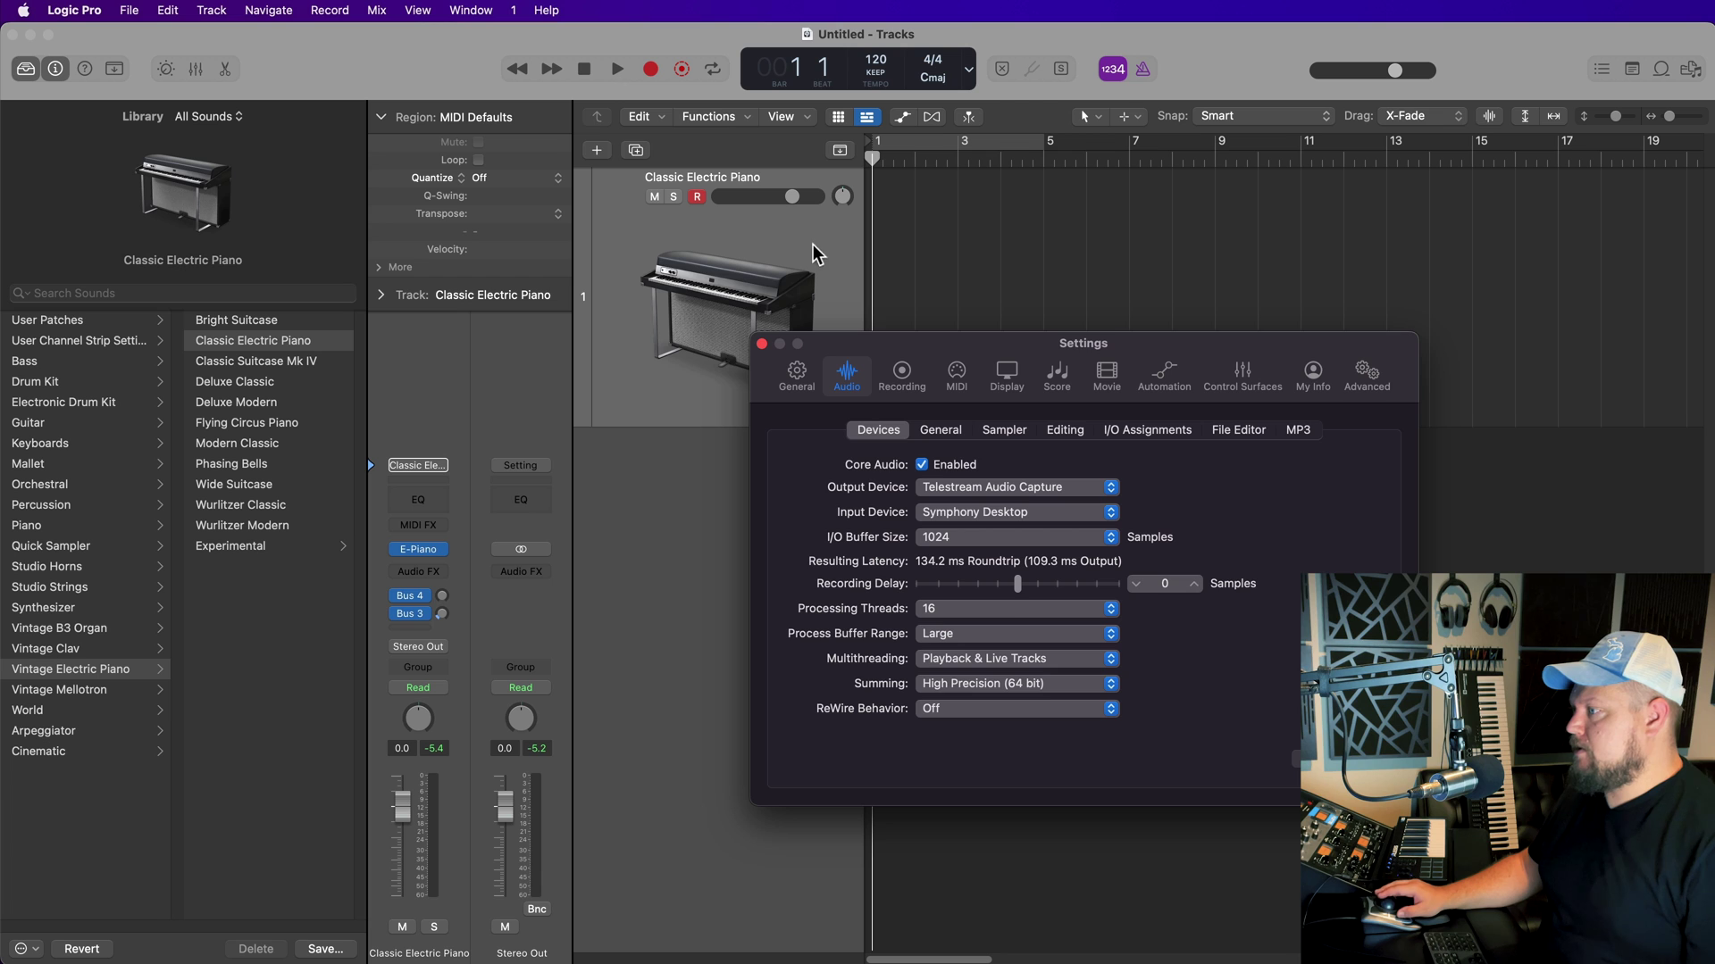
drag(963, 346, 935, 311)
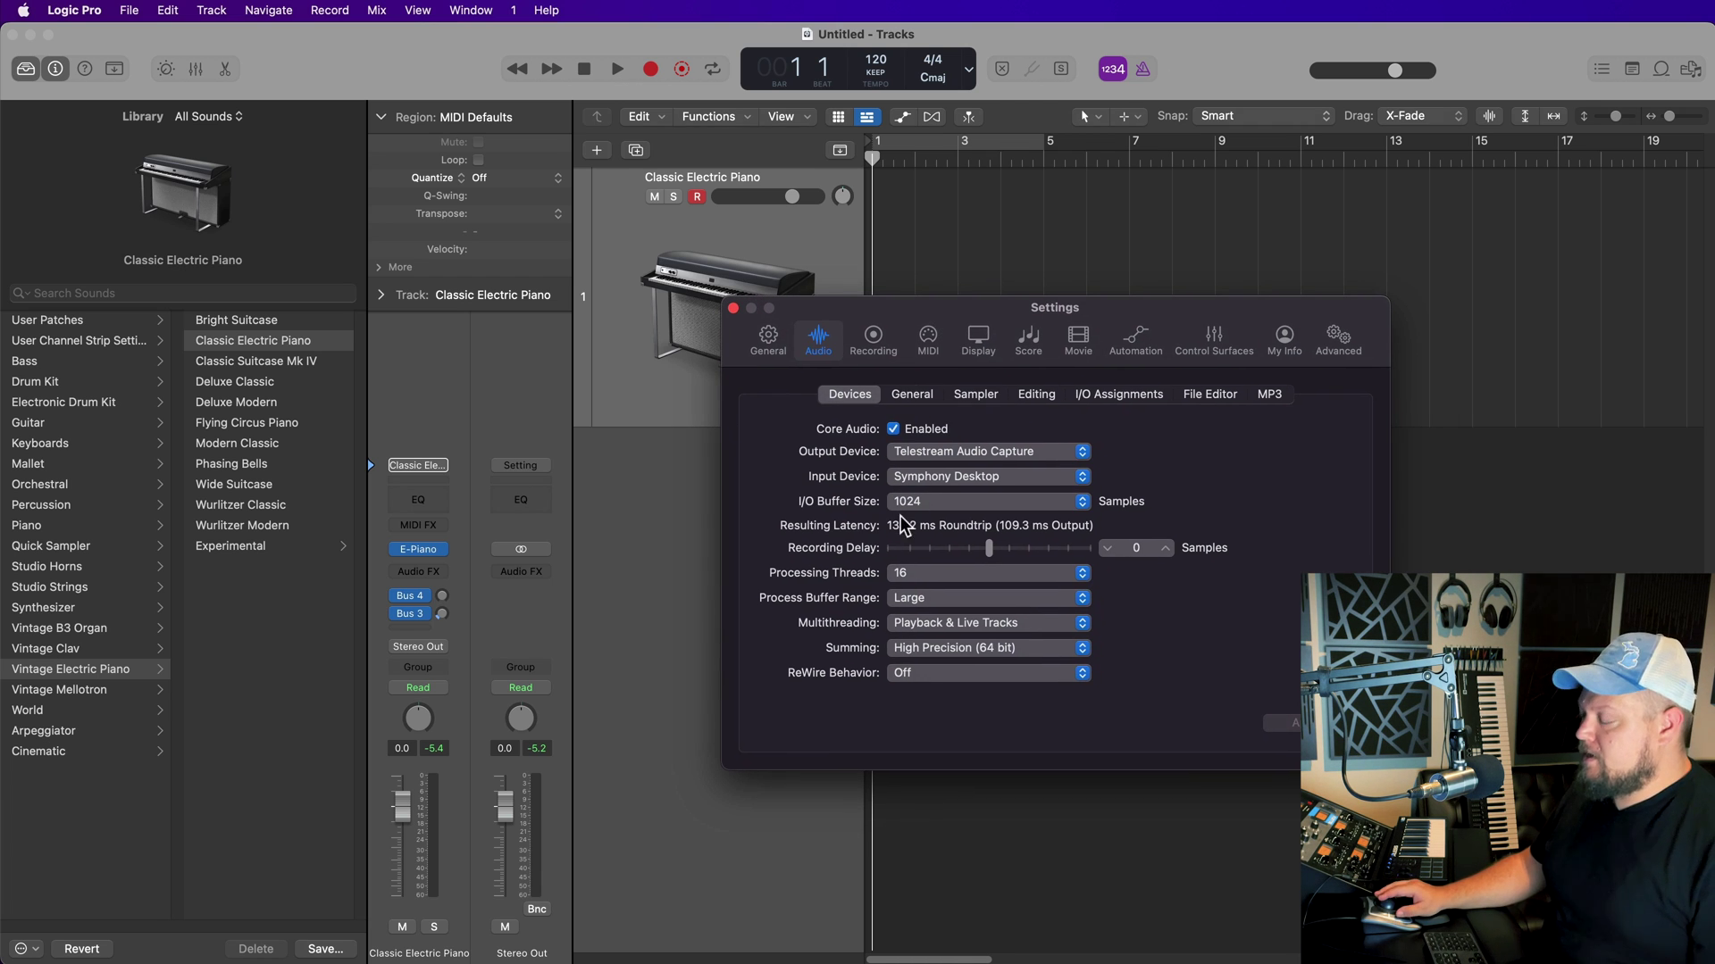
click(967, 505)
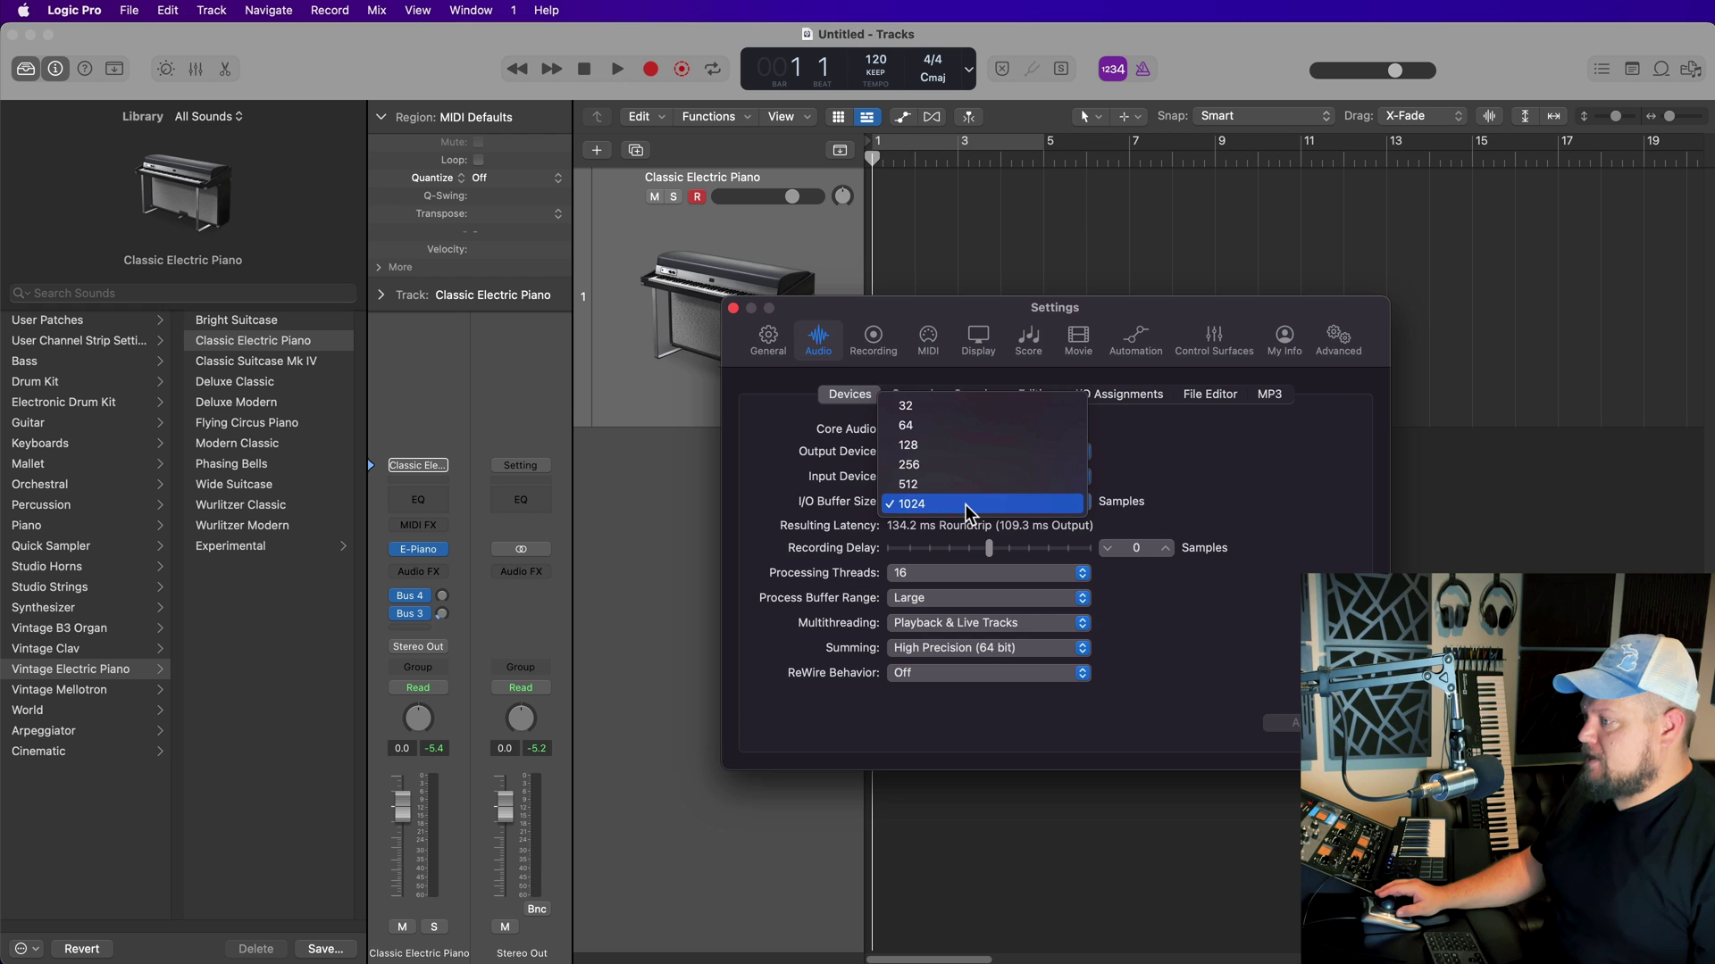
click(968, 406)
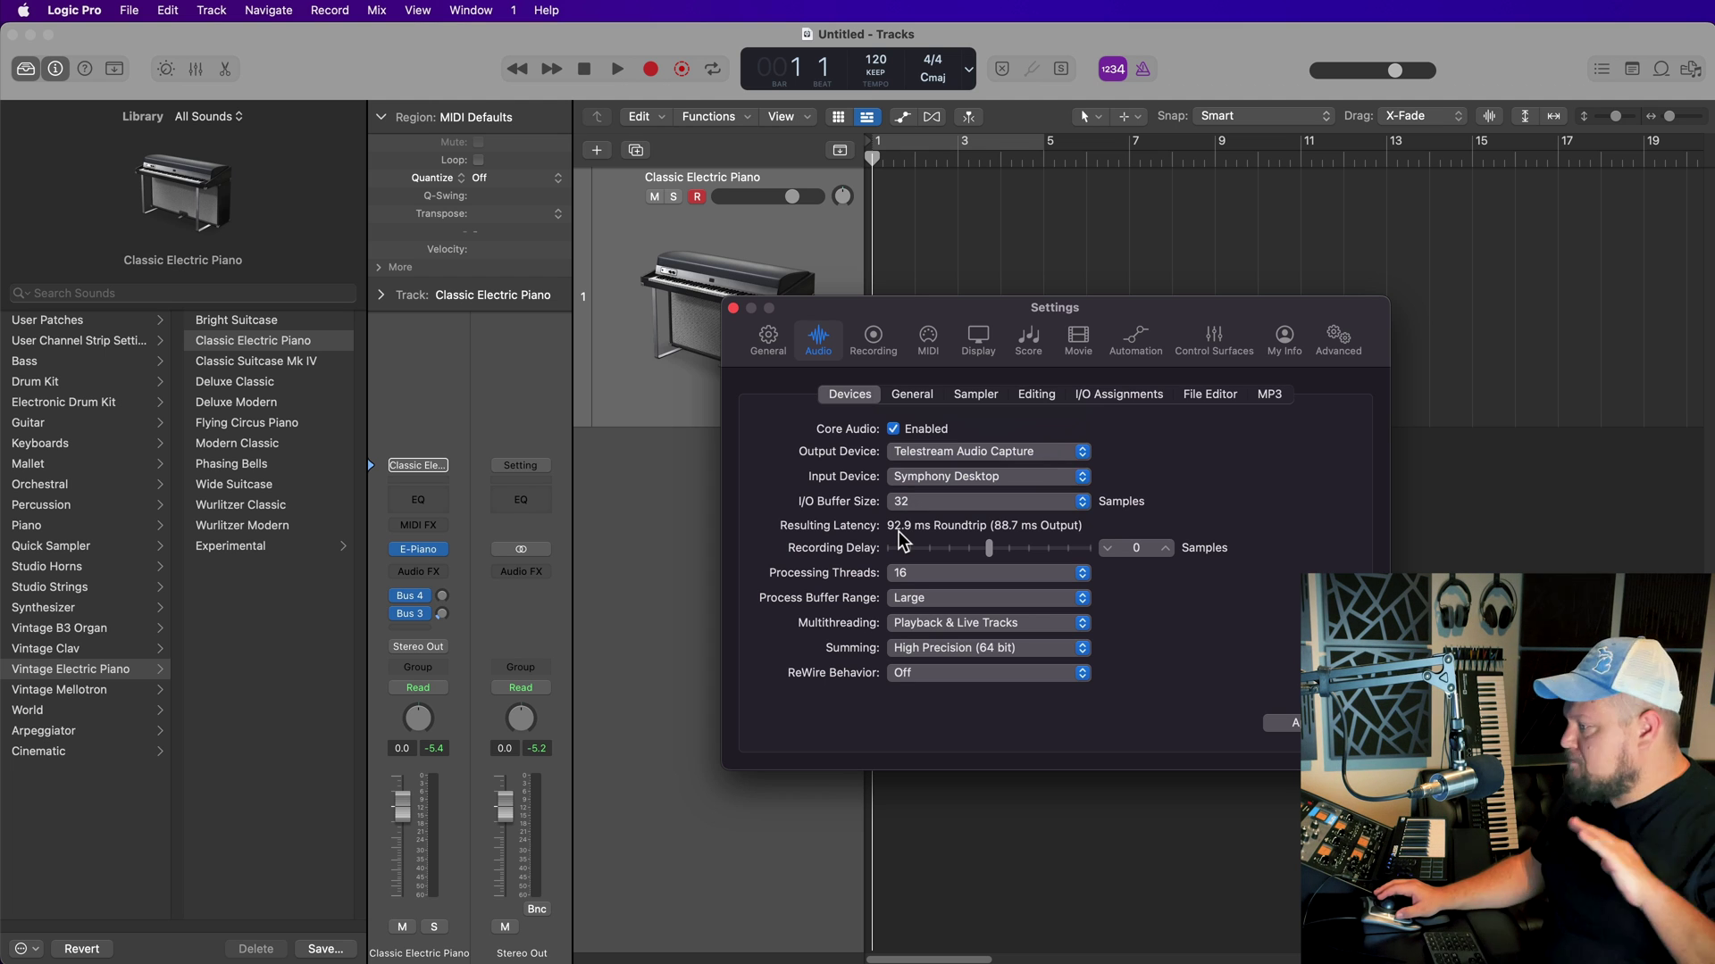
click(1279, 725)
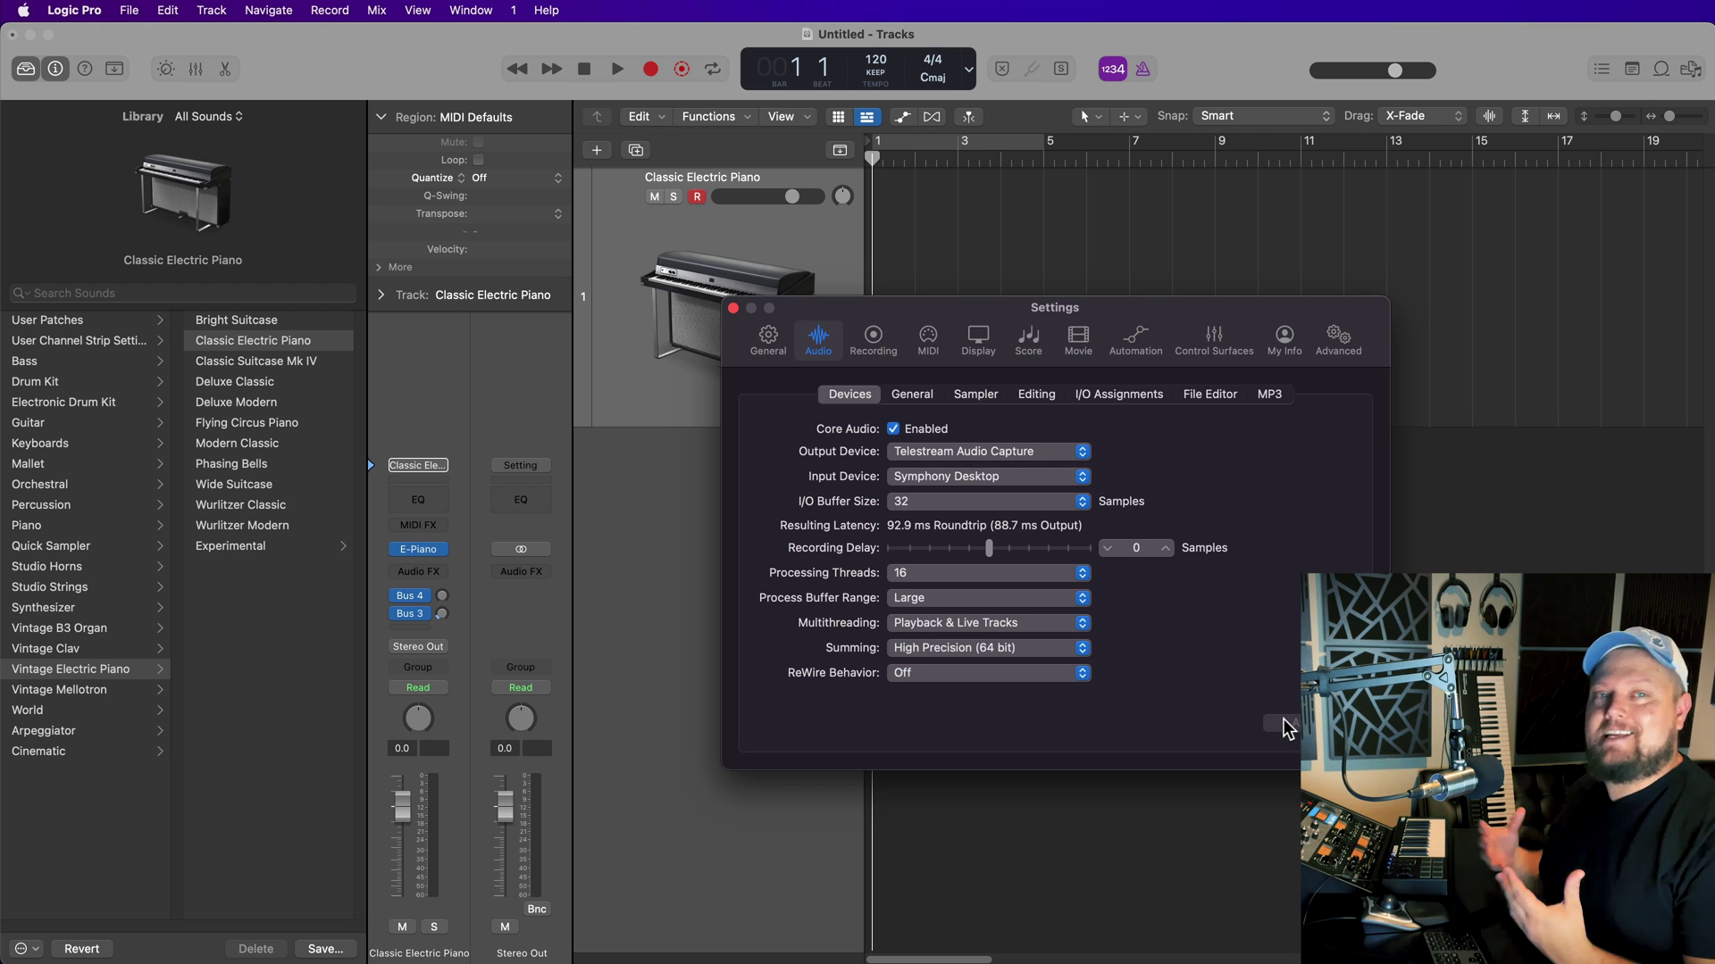
- Close Settings and load Synthesizer > Strings > Authentic Strings from the Library
key(super+w)
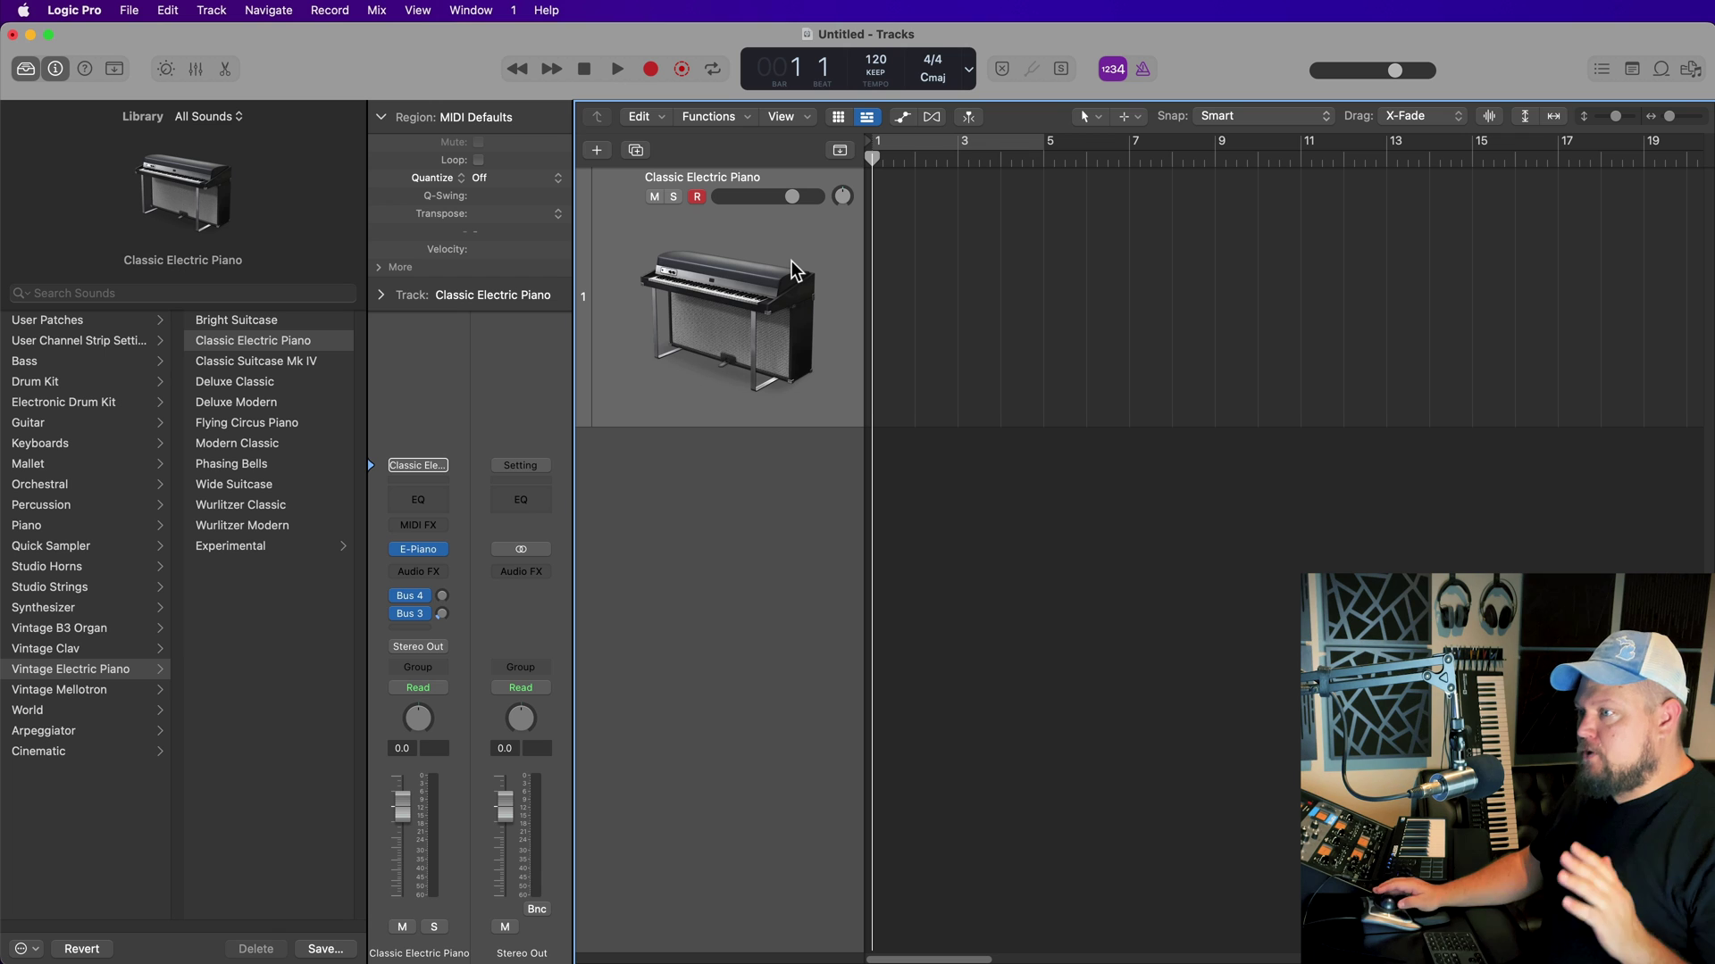
key(y)
key(y)
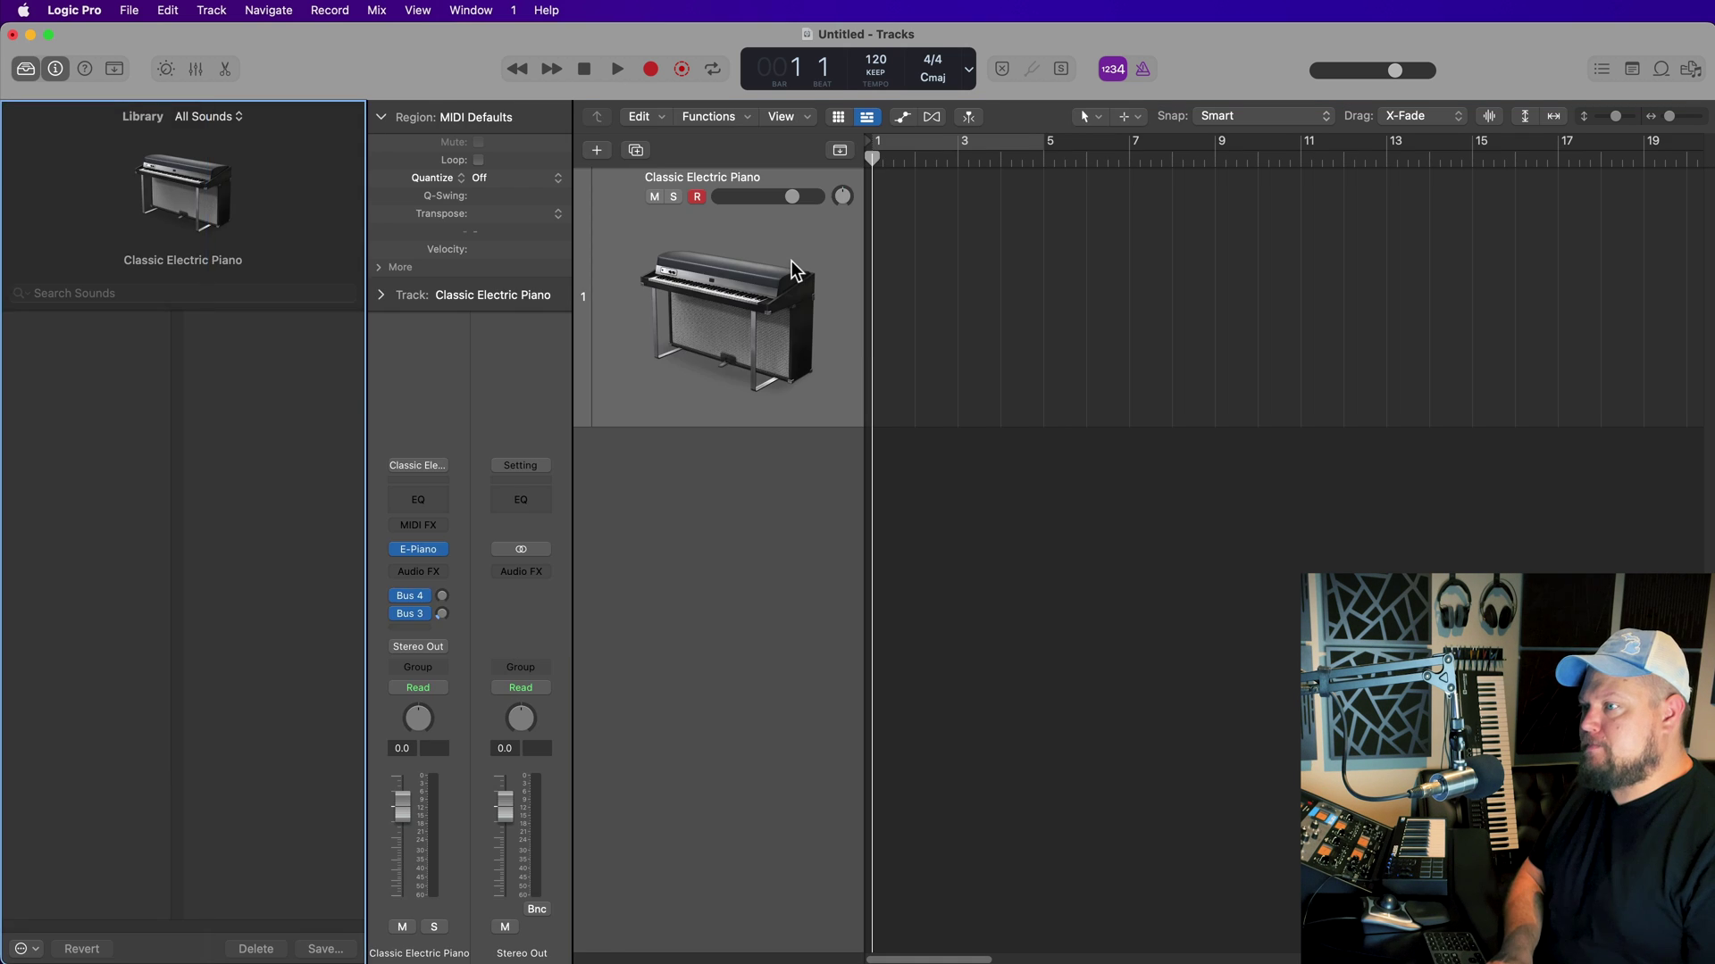
key(y)
key(y)
key(y)
key(y)
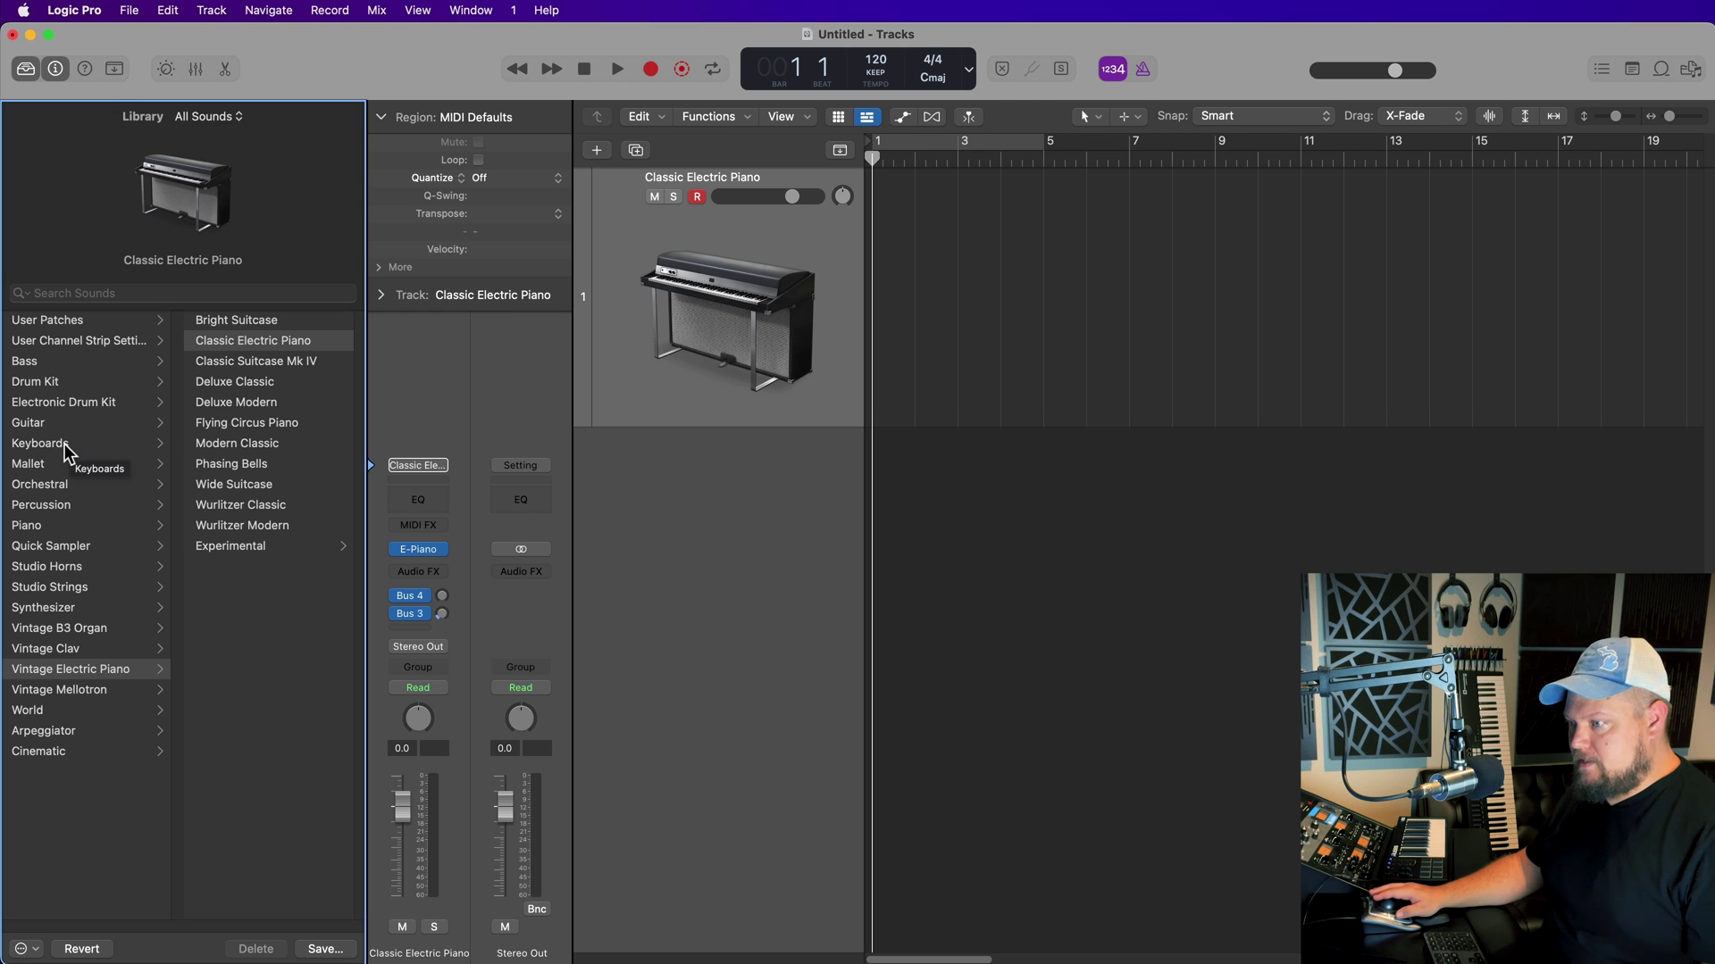
click(64, 607)
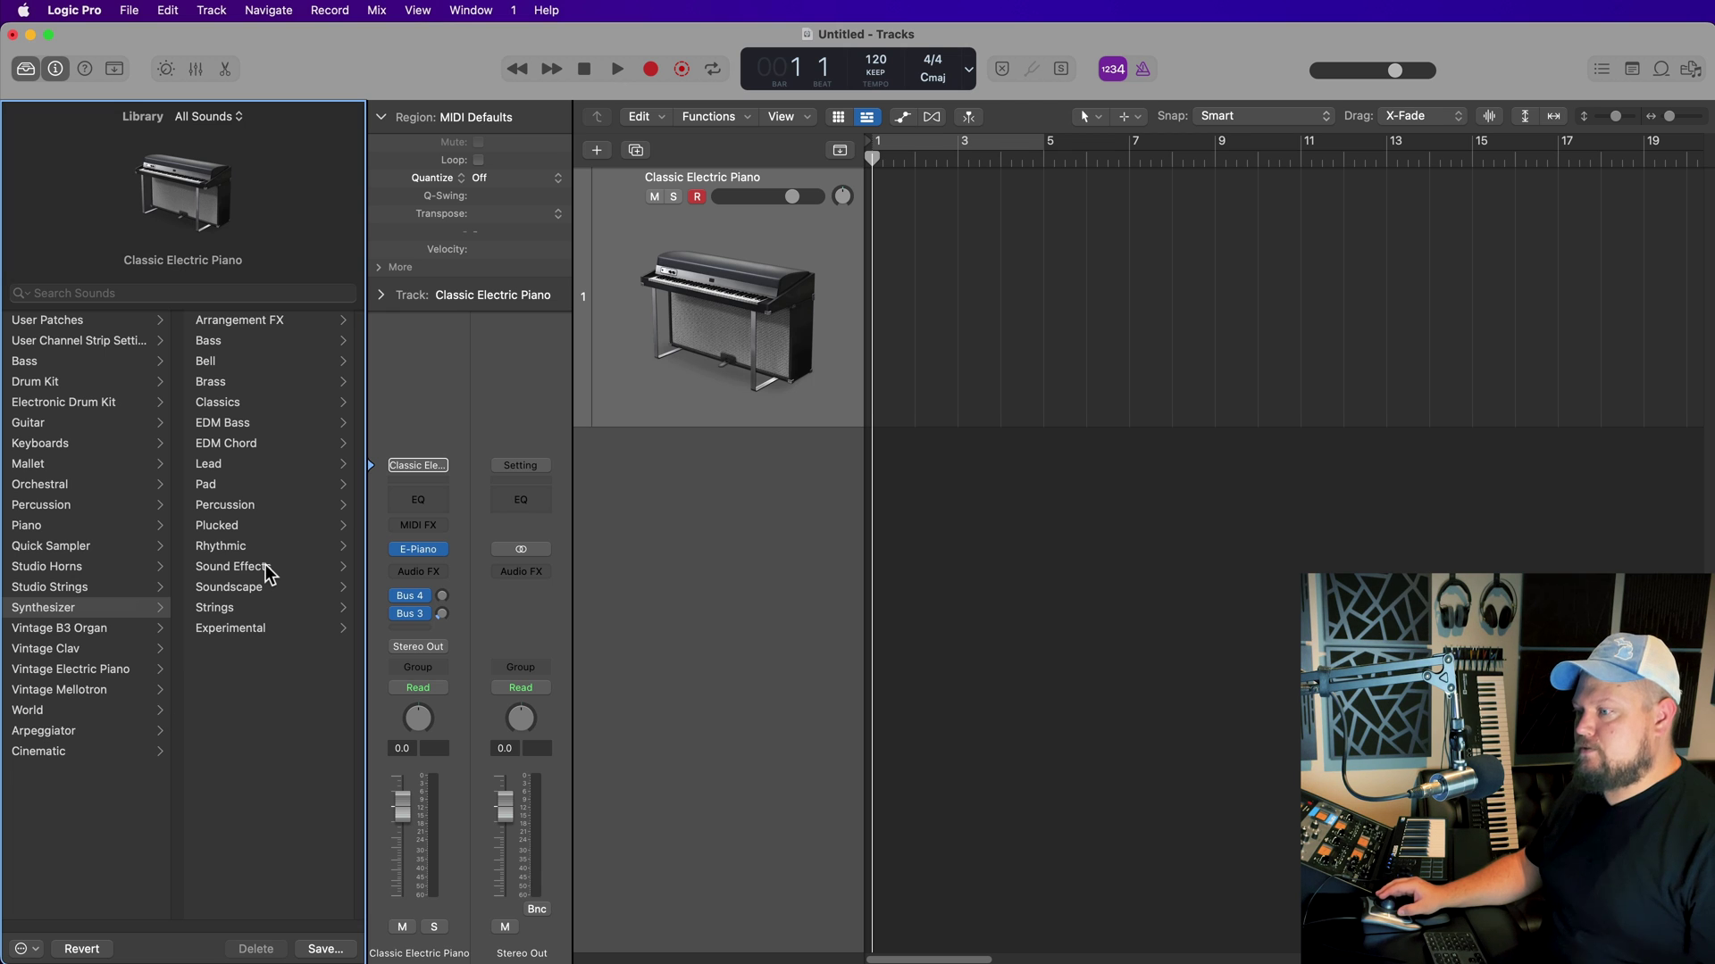
click(248, 608)
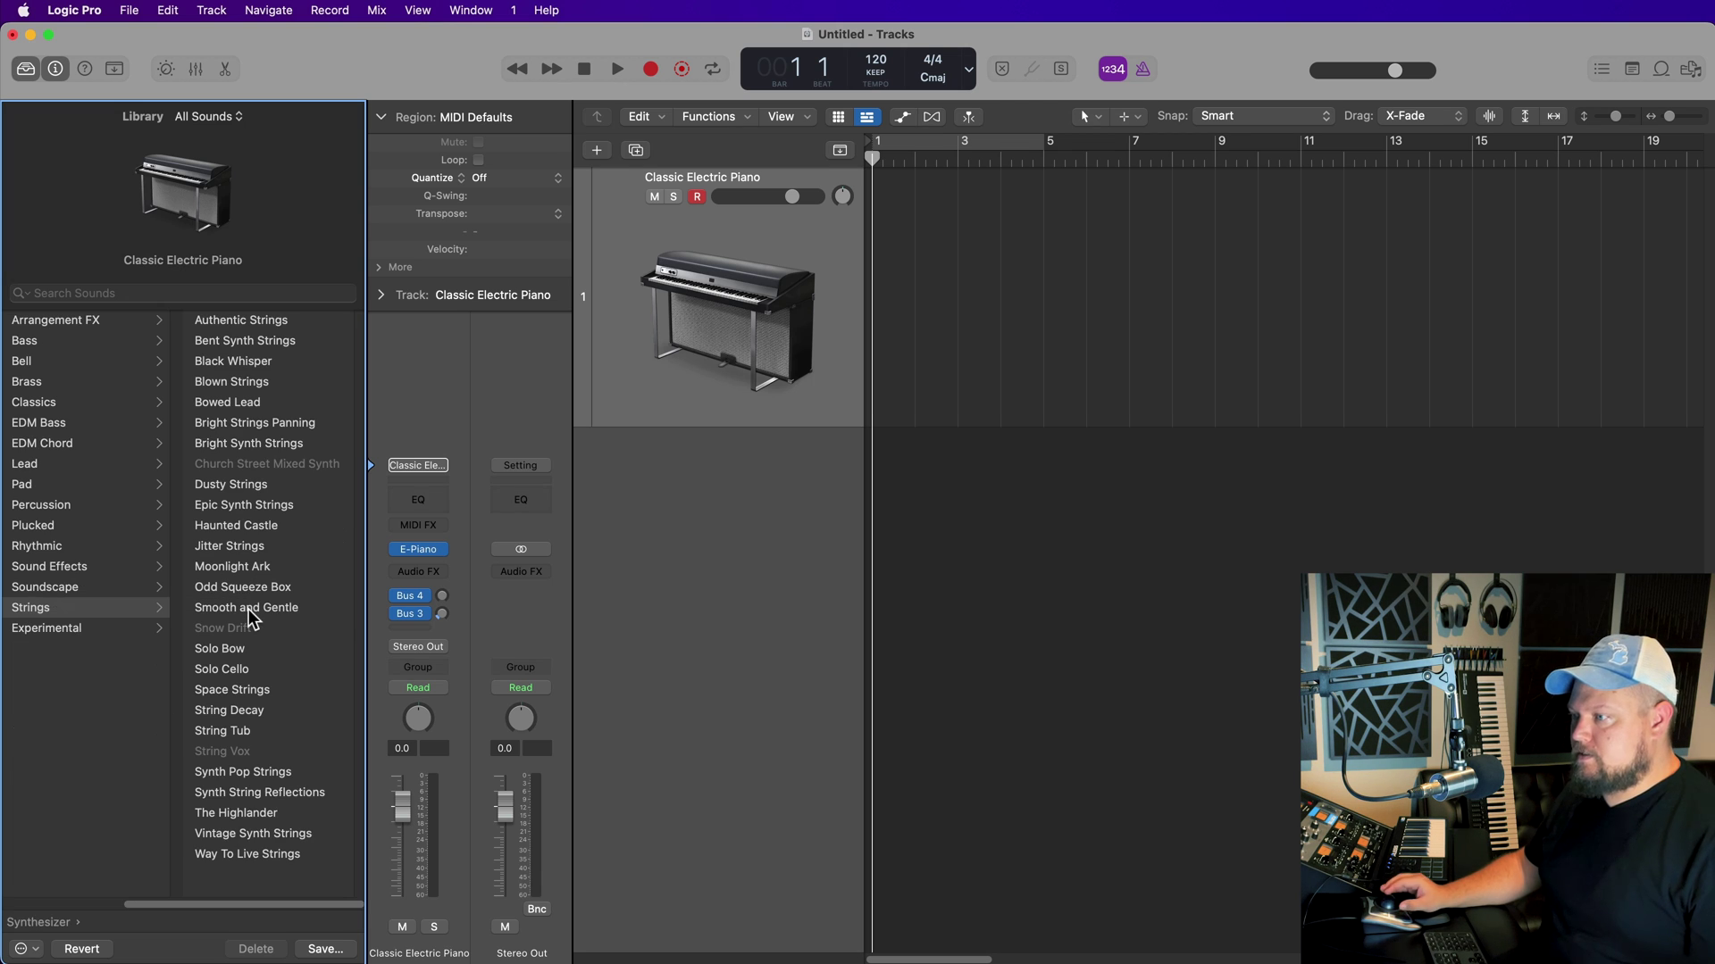
click(272, 323)
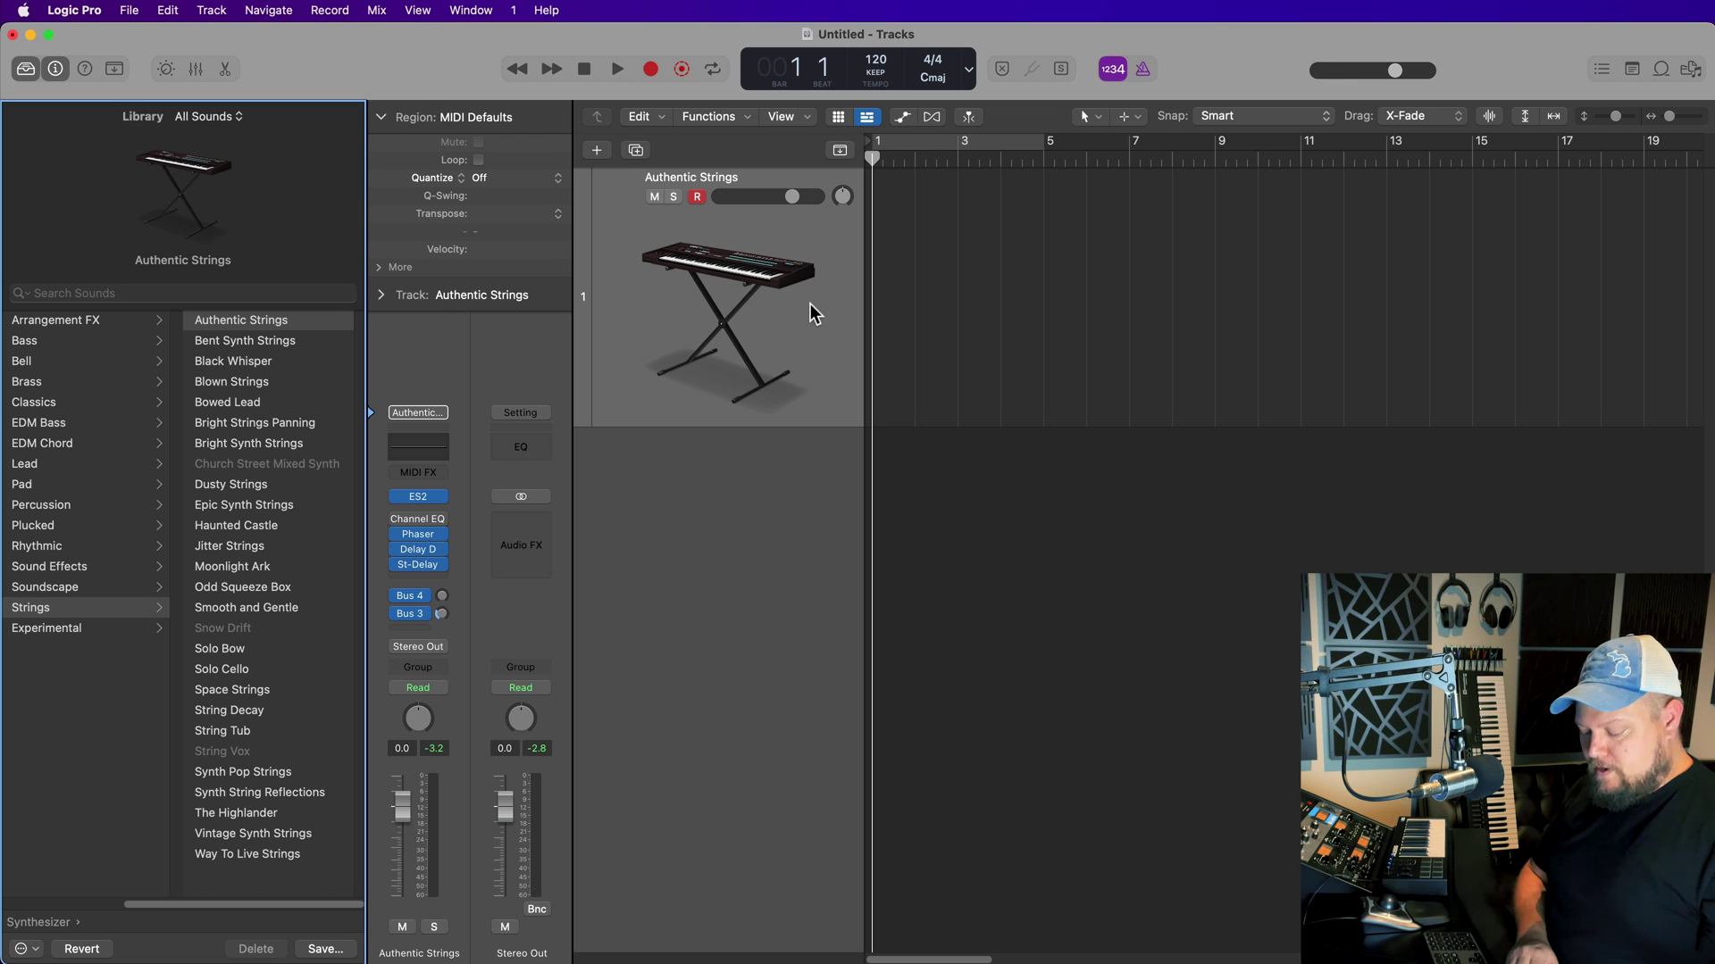
- Add an empty instrument track, Inst 2, and delete the Authentic Strings track
key(alt+super+n)
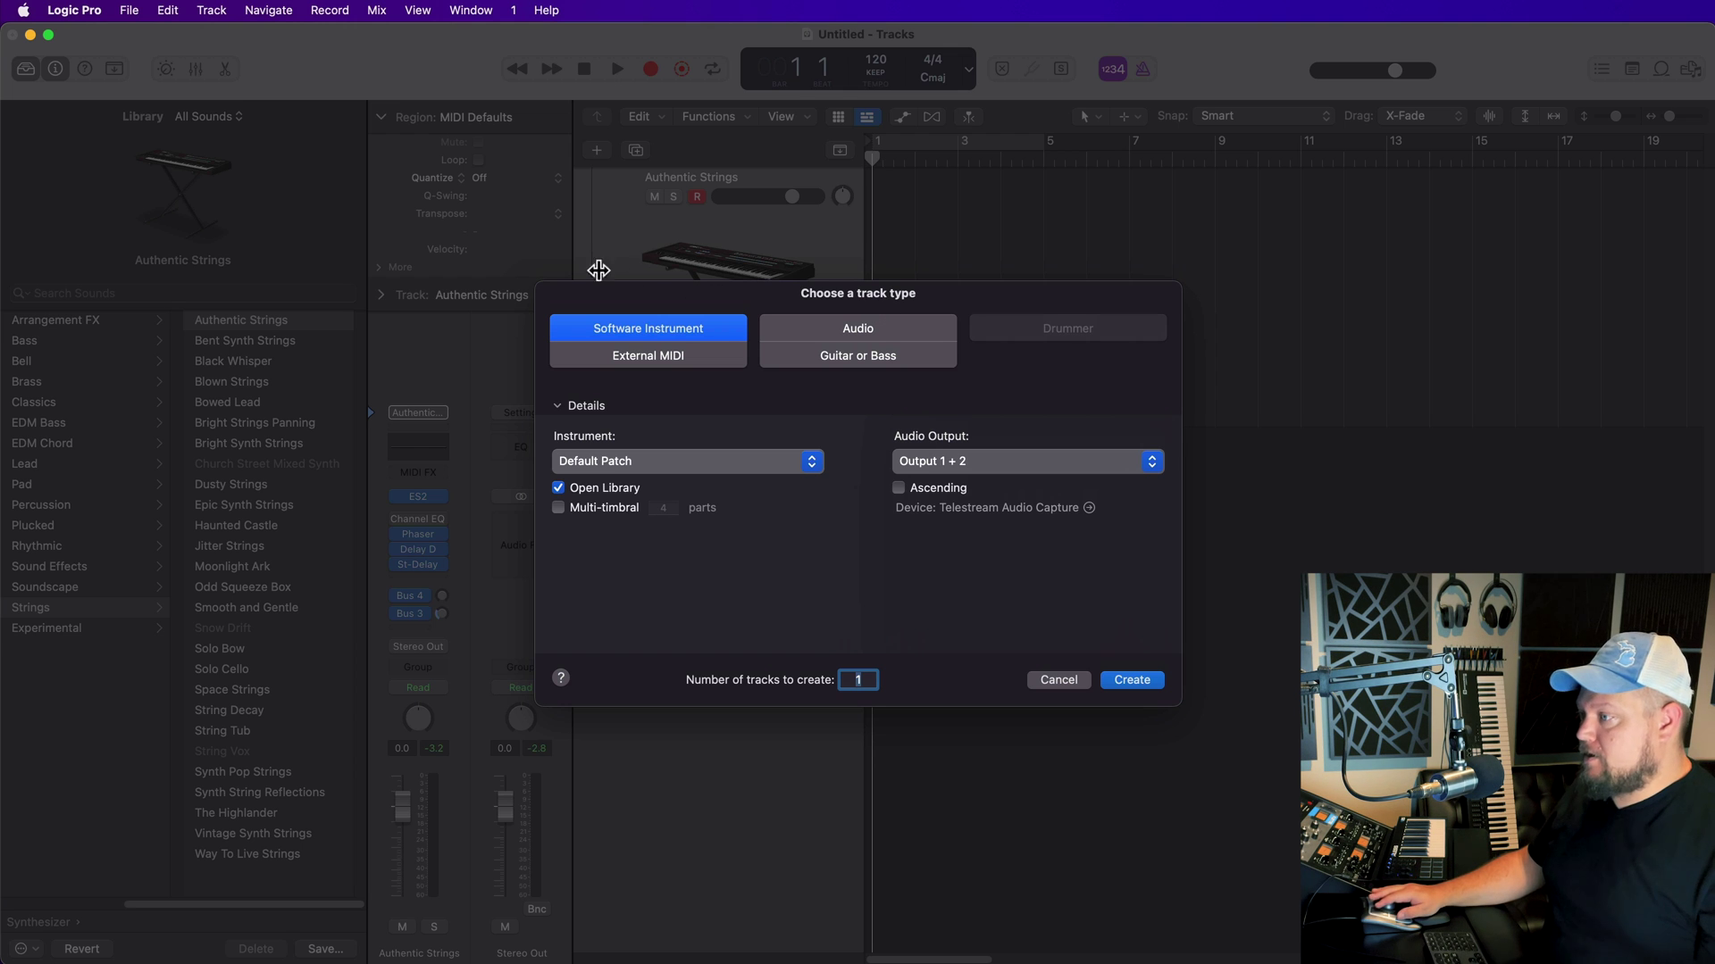
click(1063, 681)
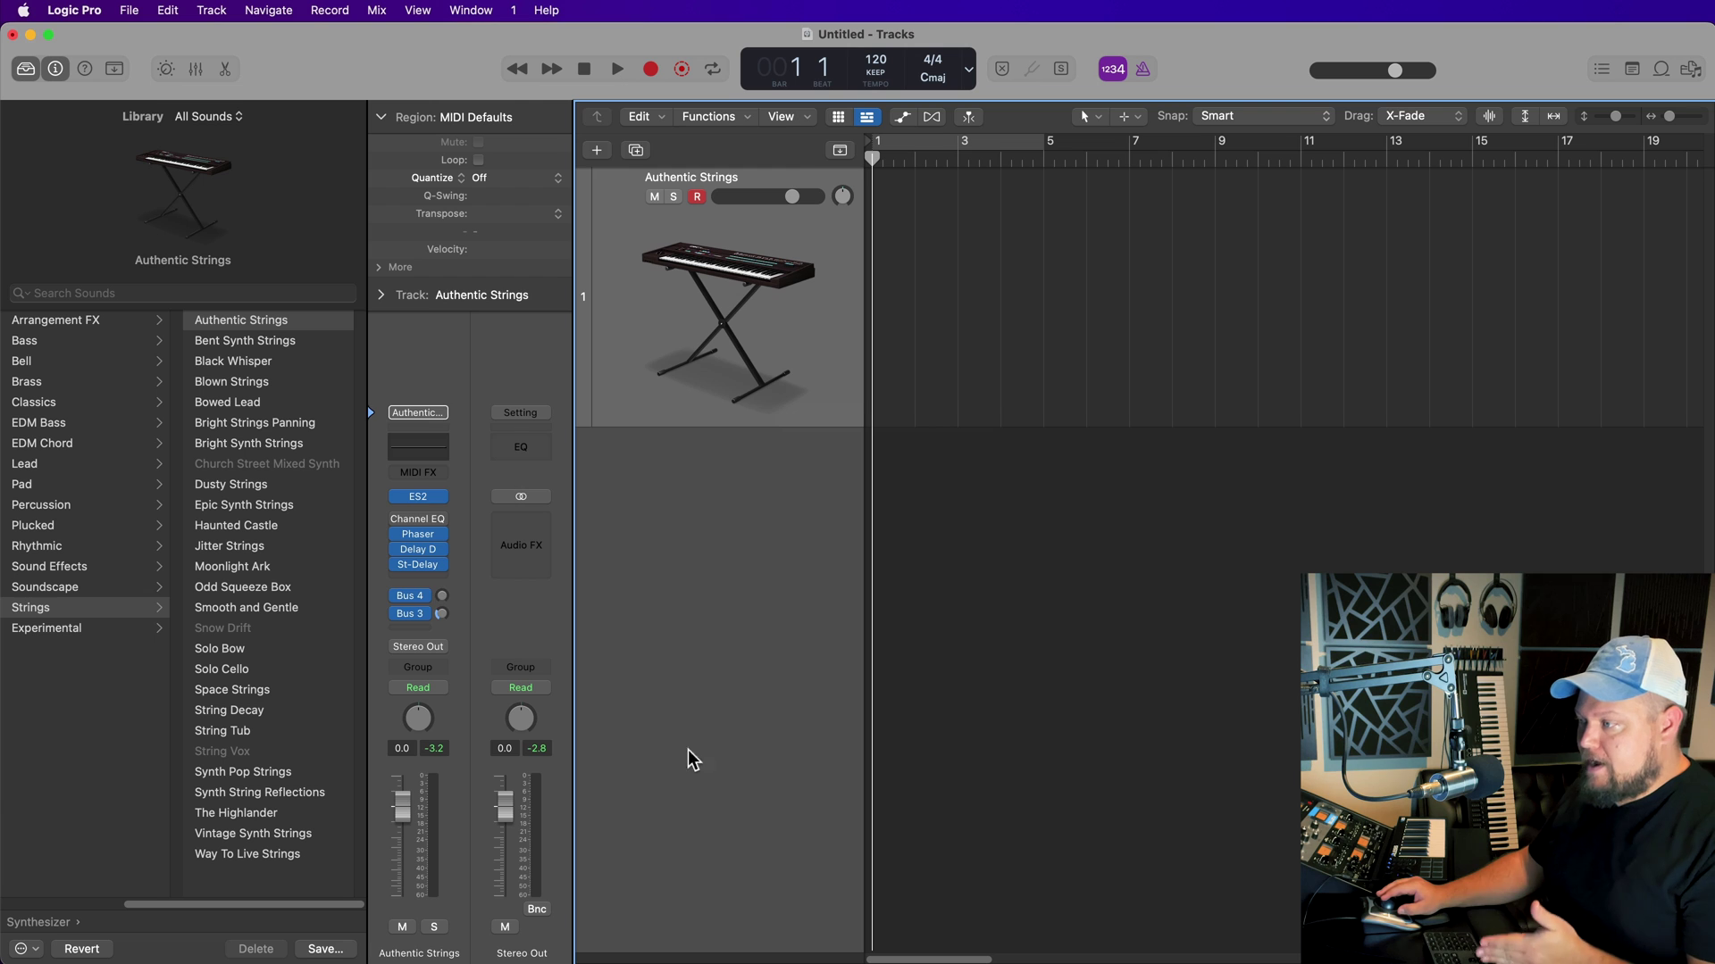
double_click(702, 578)
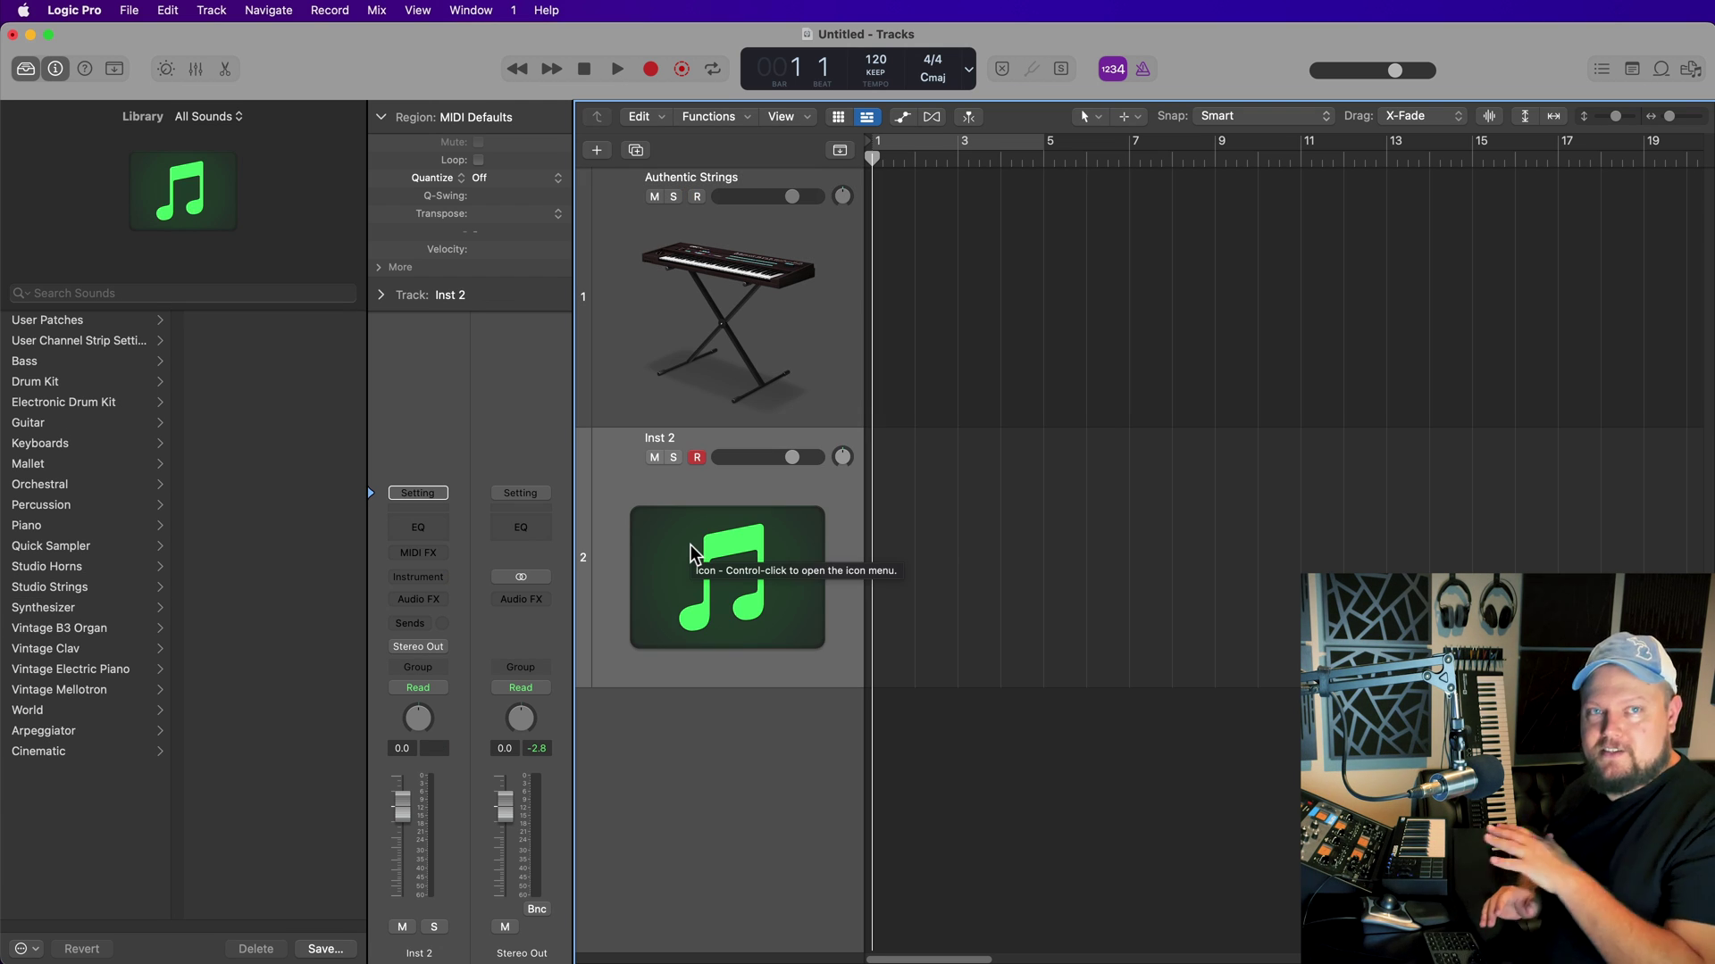
key(Up)
key(super+BackSpace)
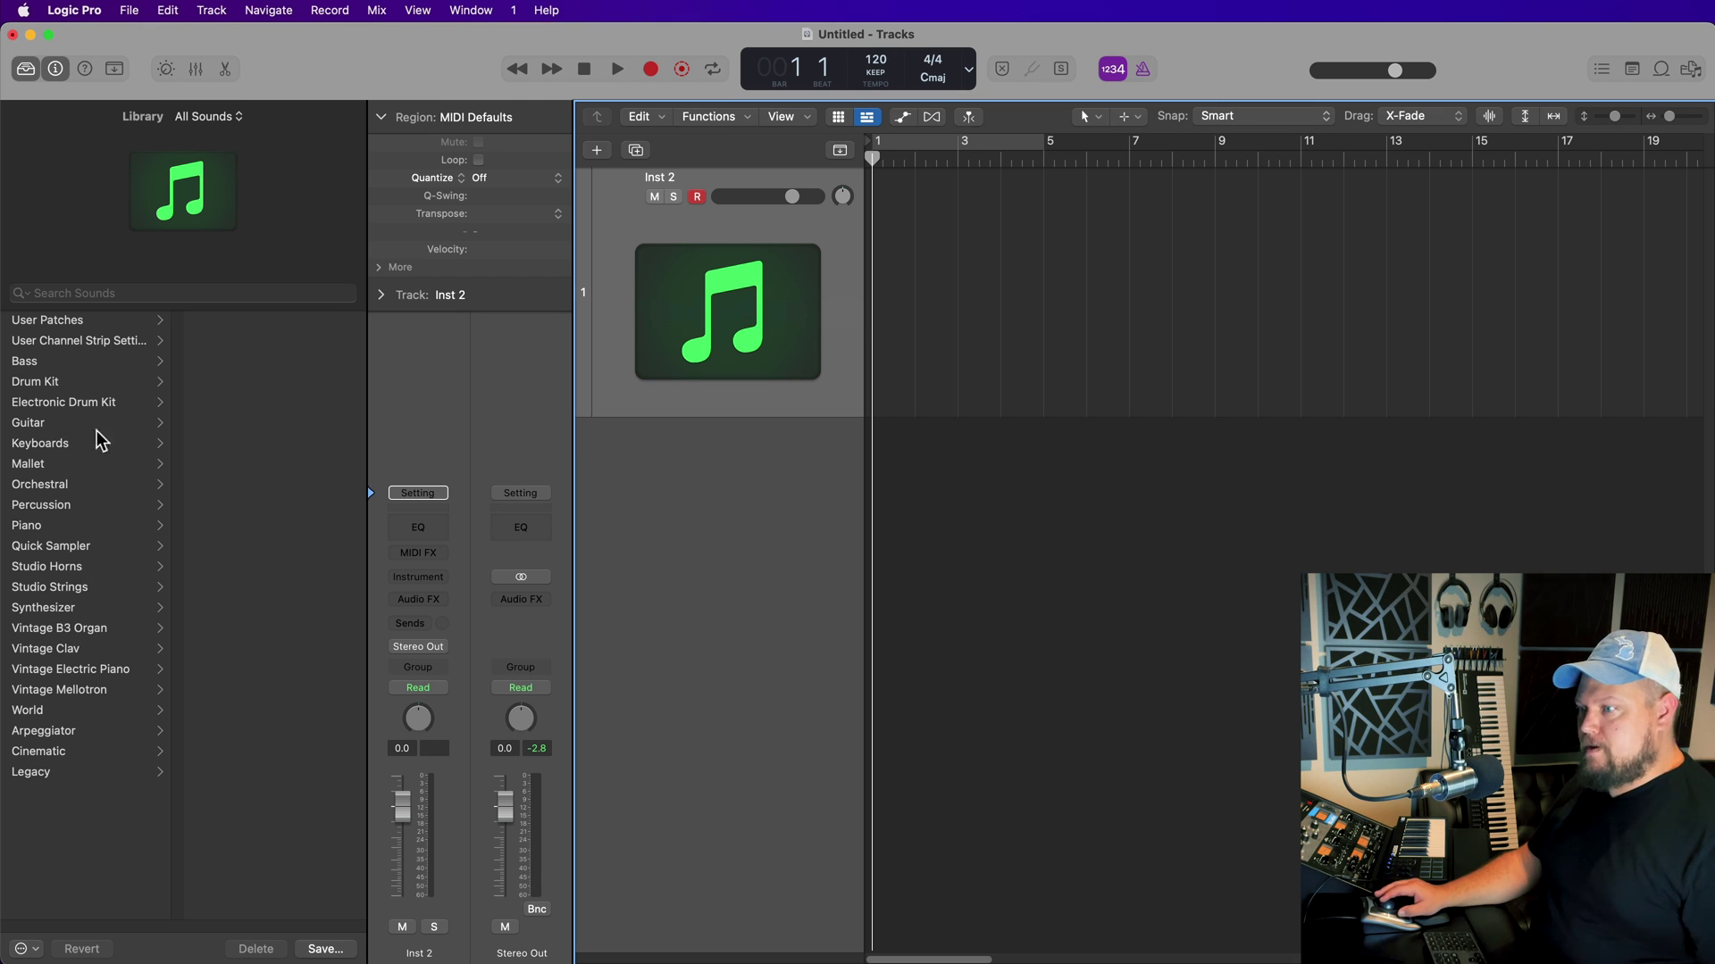
- Load the Analog Drive kit from the Library's Electronic Drum Kit category
click(84, 400)
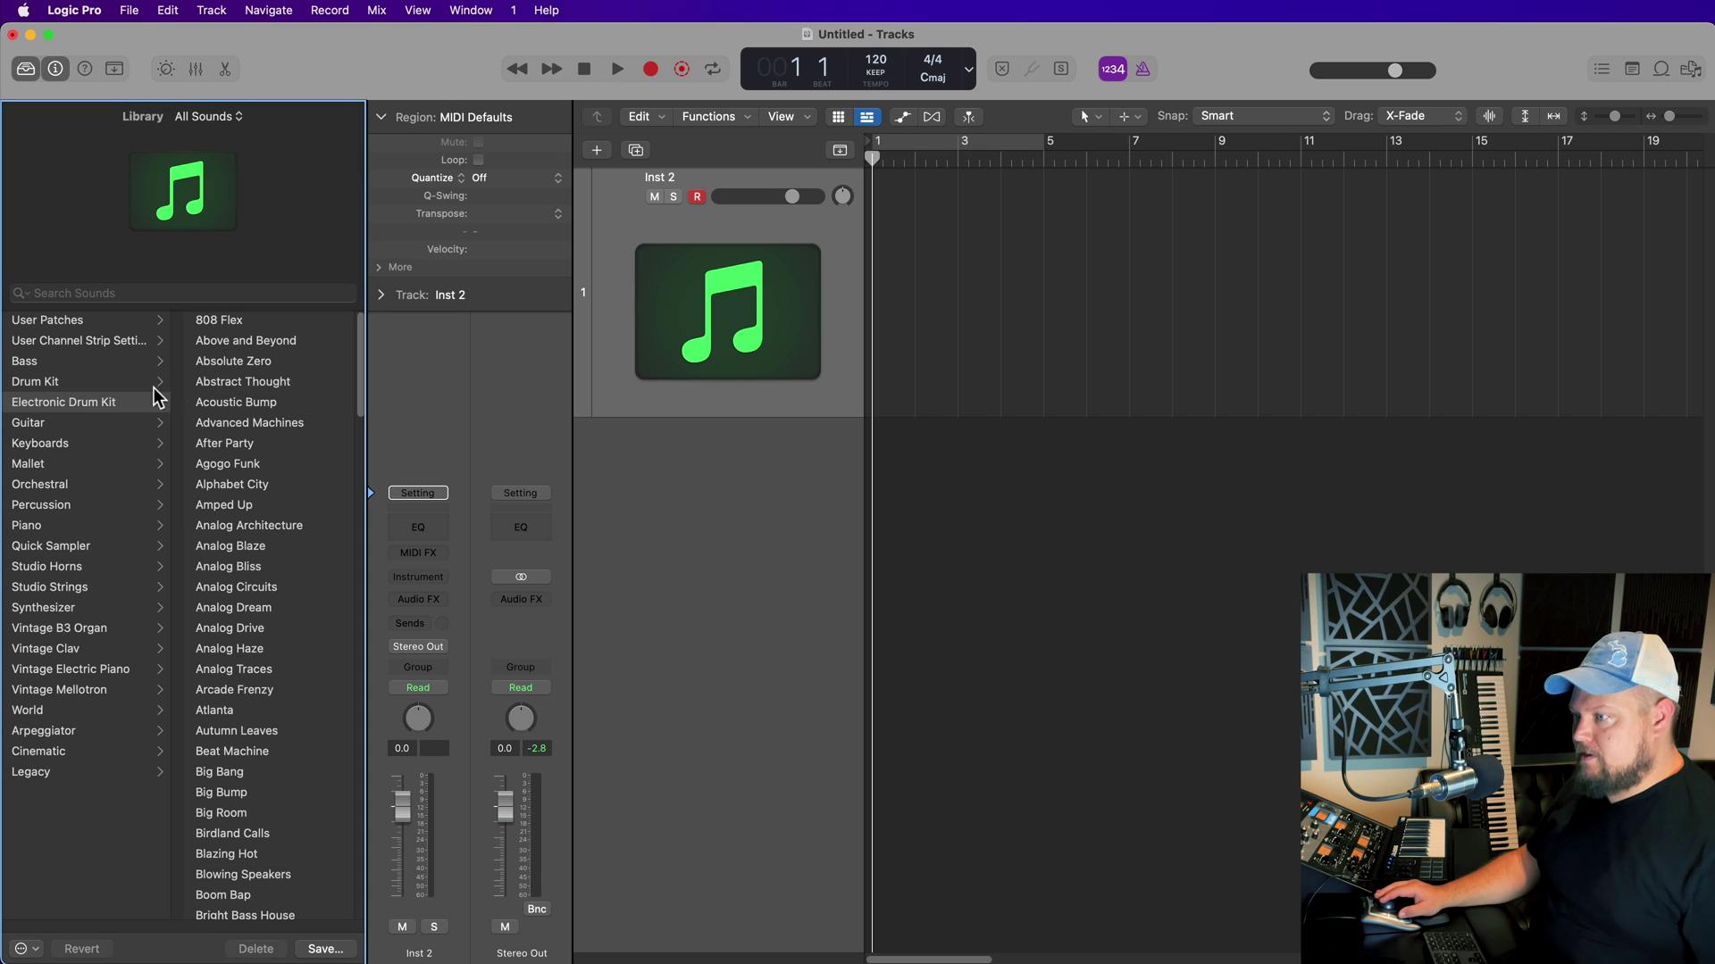
click(249, 629)
click(248, 629)
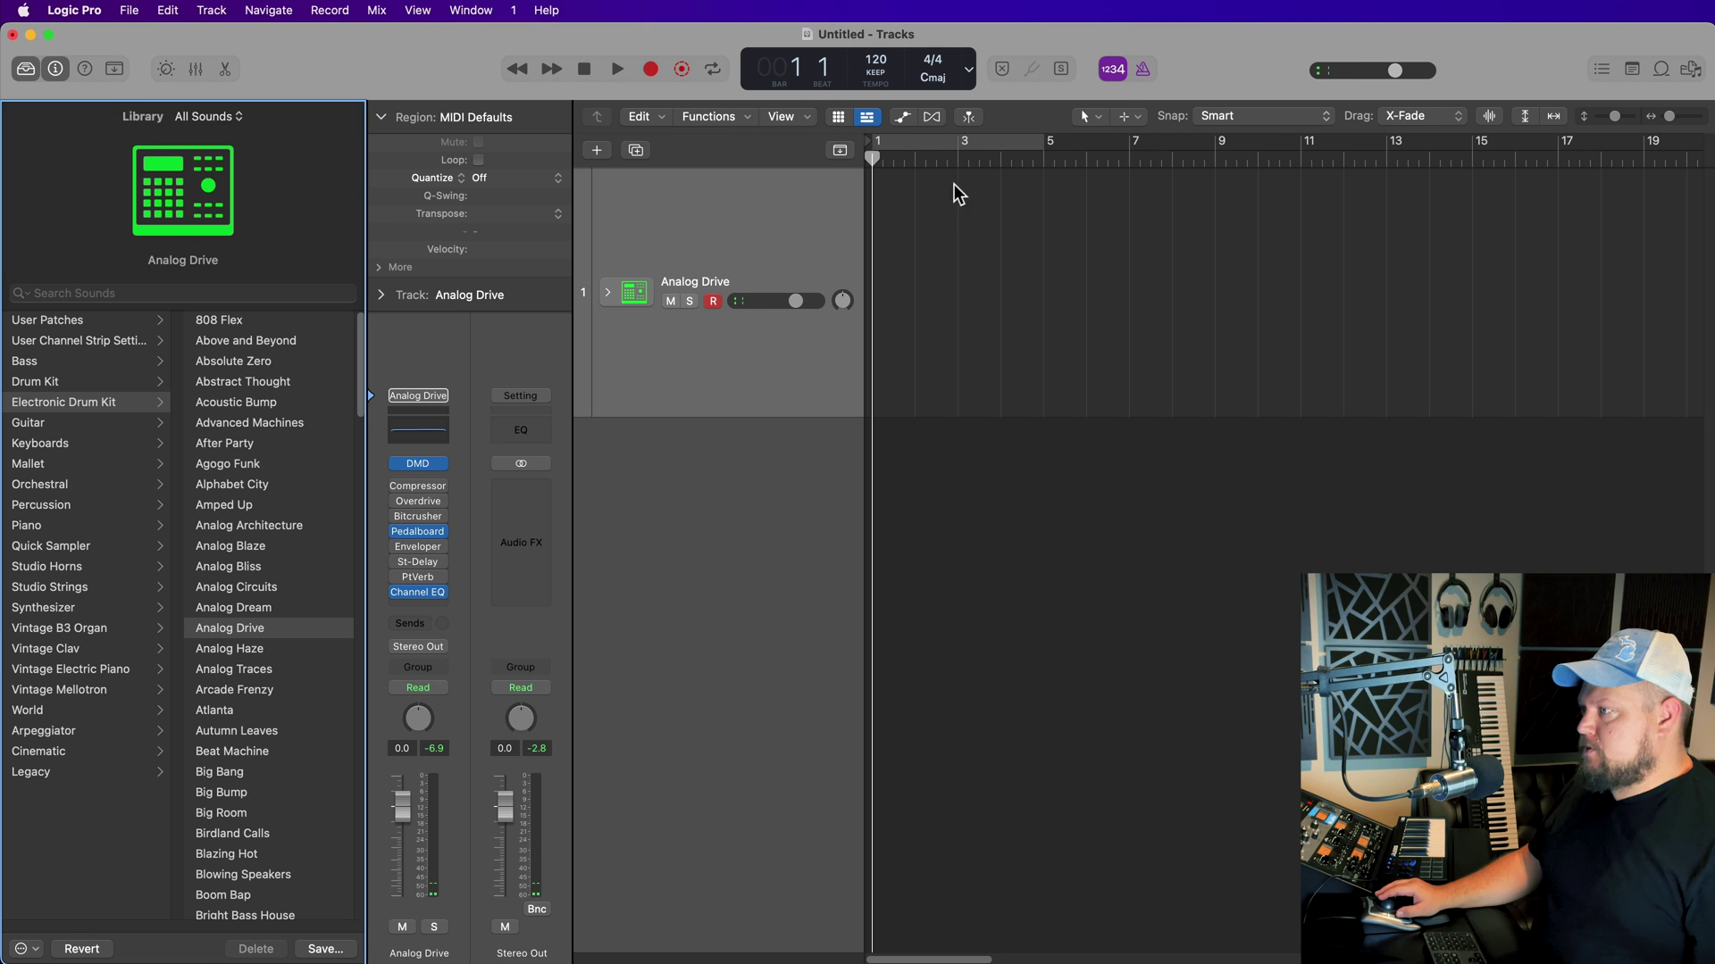
- Set the project tempo to 108 BPM in the LCD
double_click(876, 60)
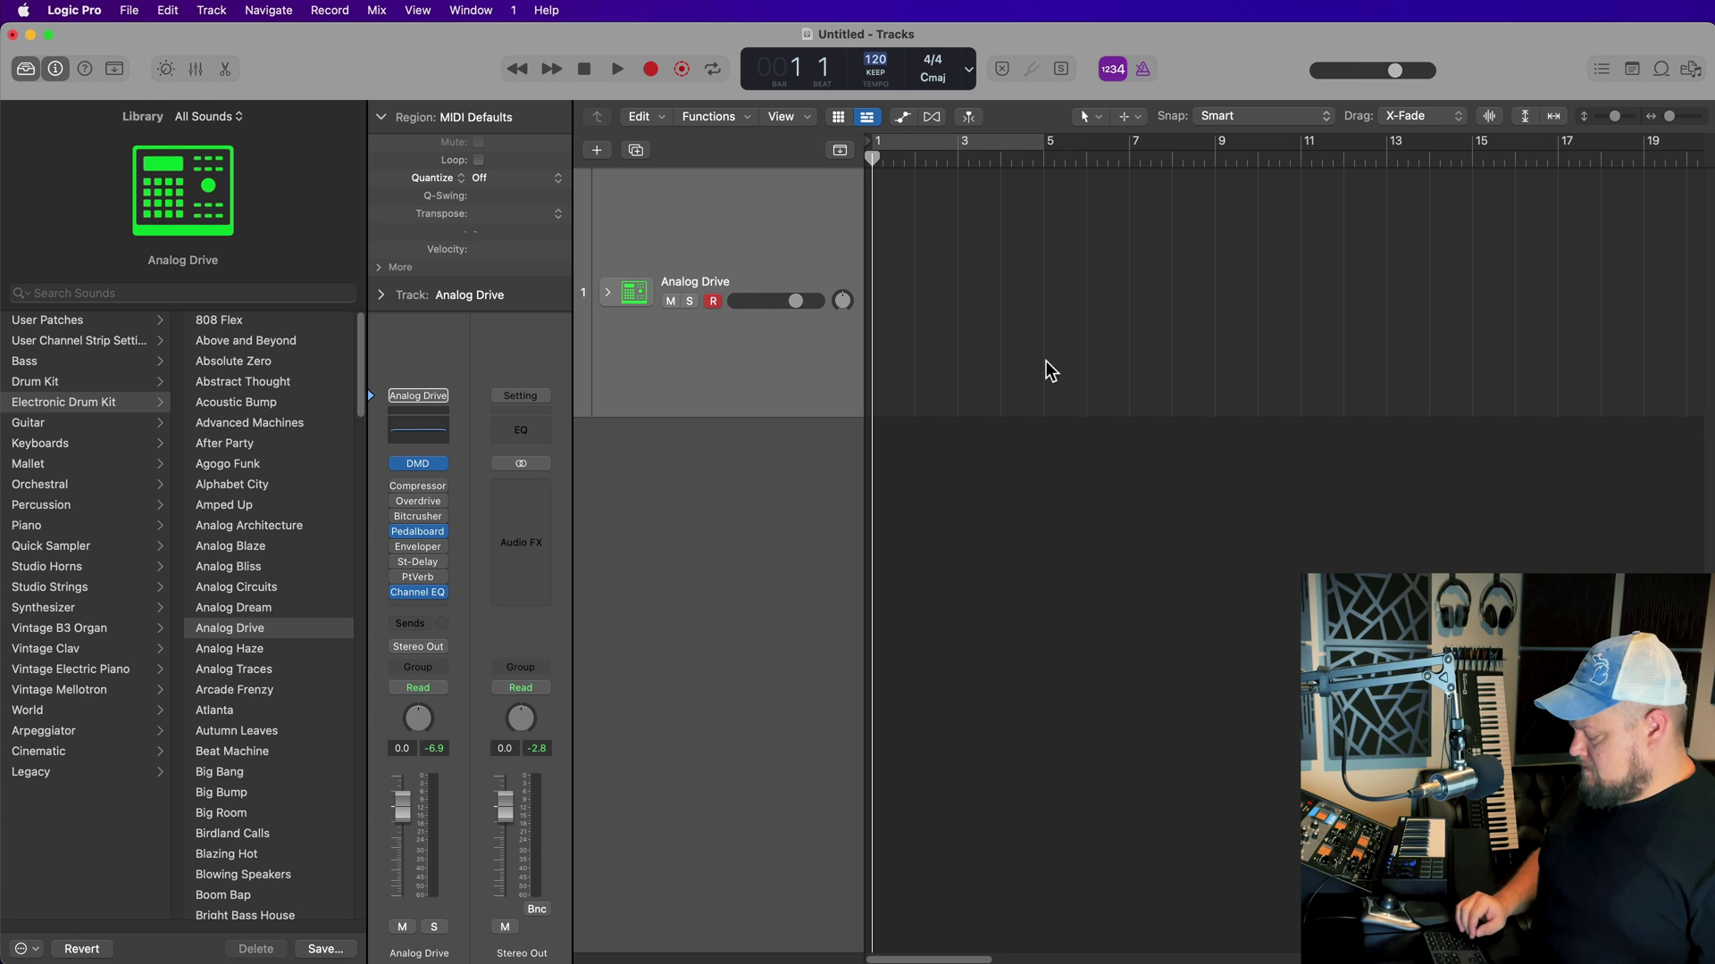
text(108)
key(Return)
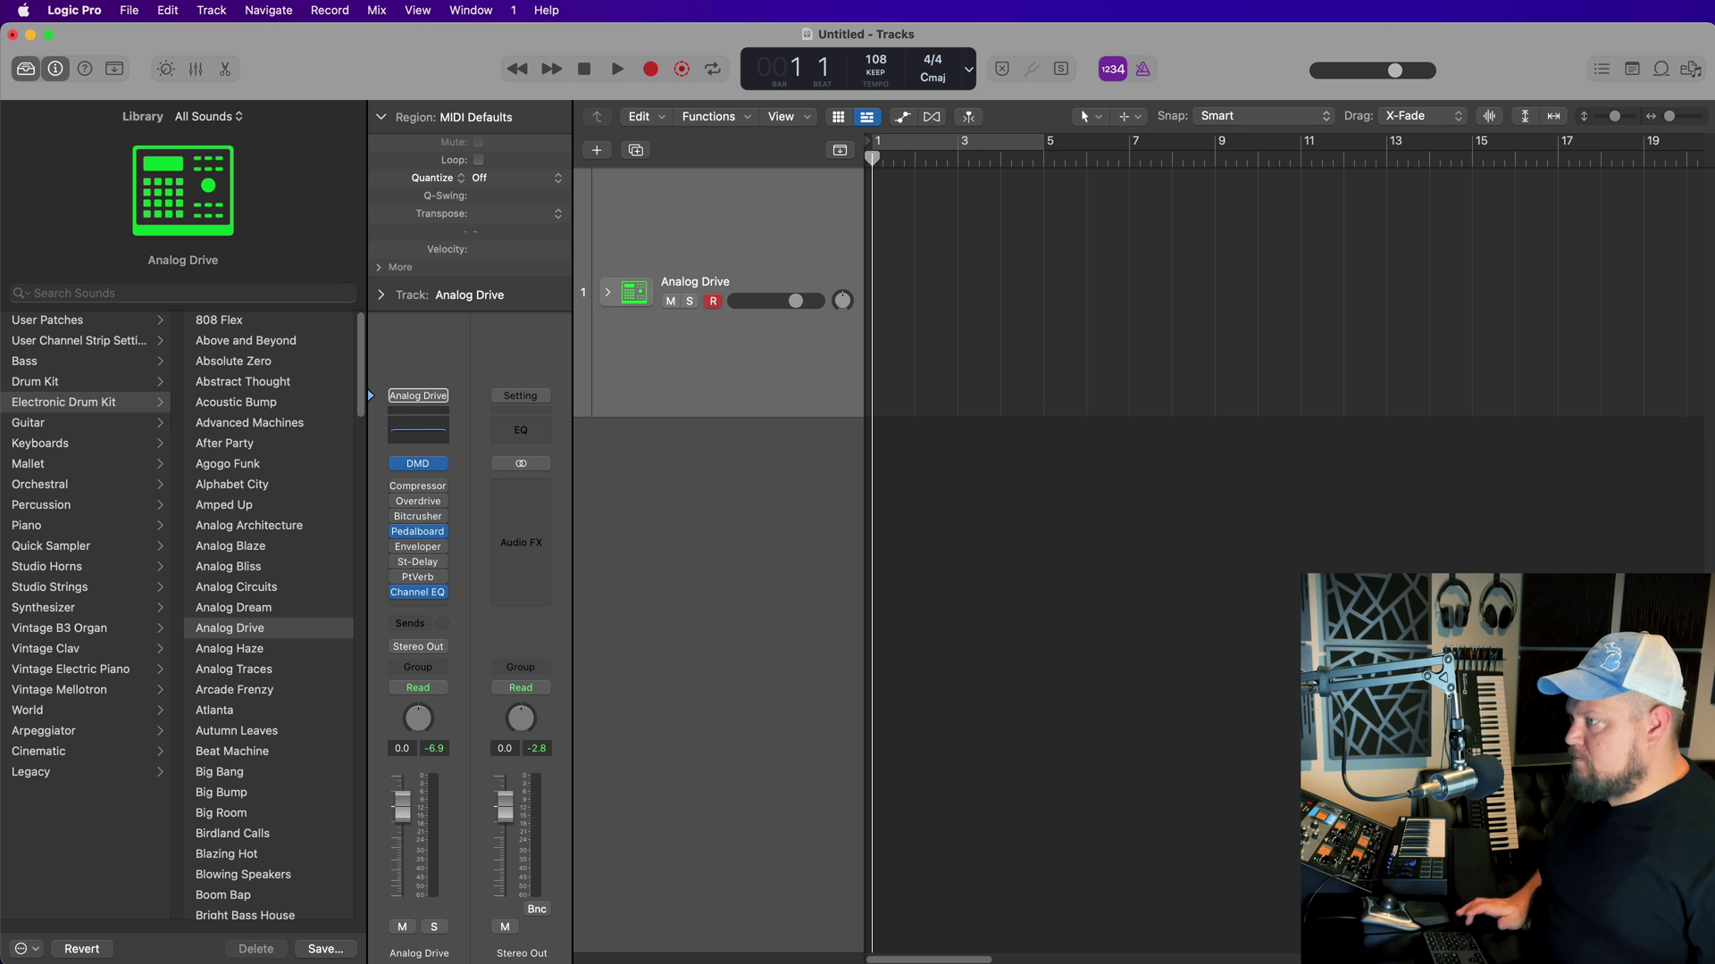
- Save the project under the name 'MIDI'
key(super+s)
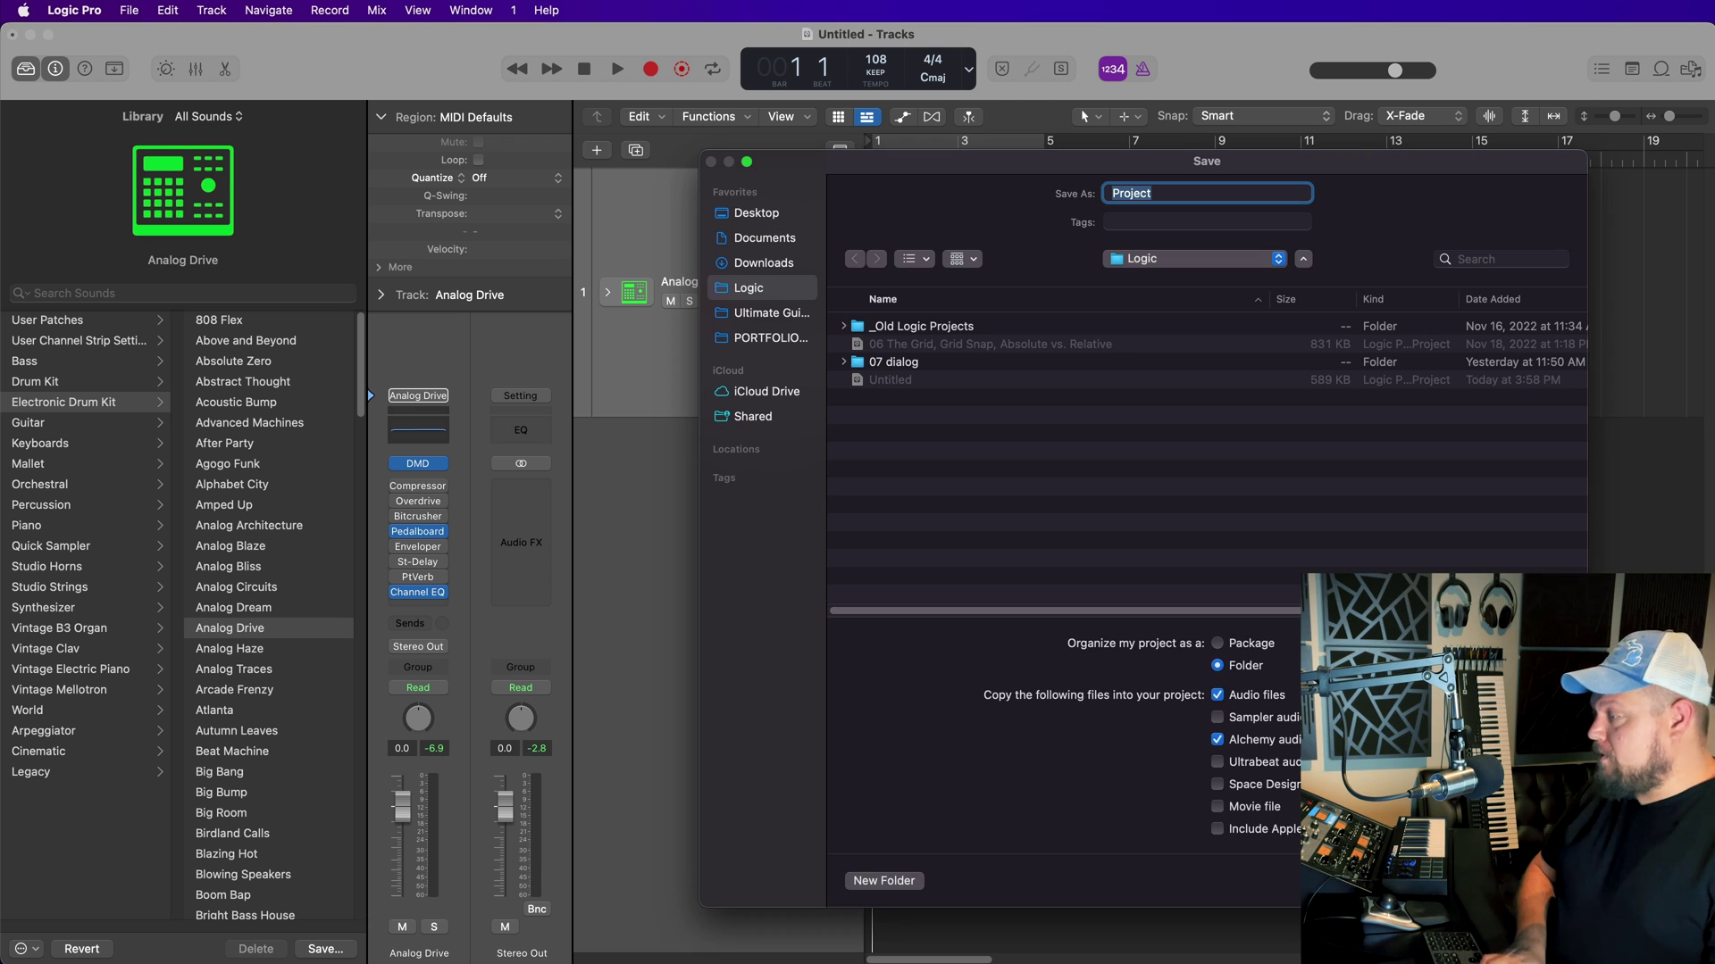
text(MIDI)
key(Return)
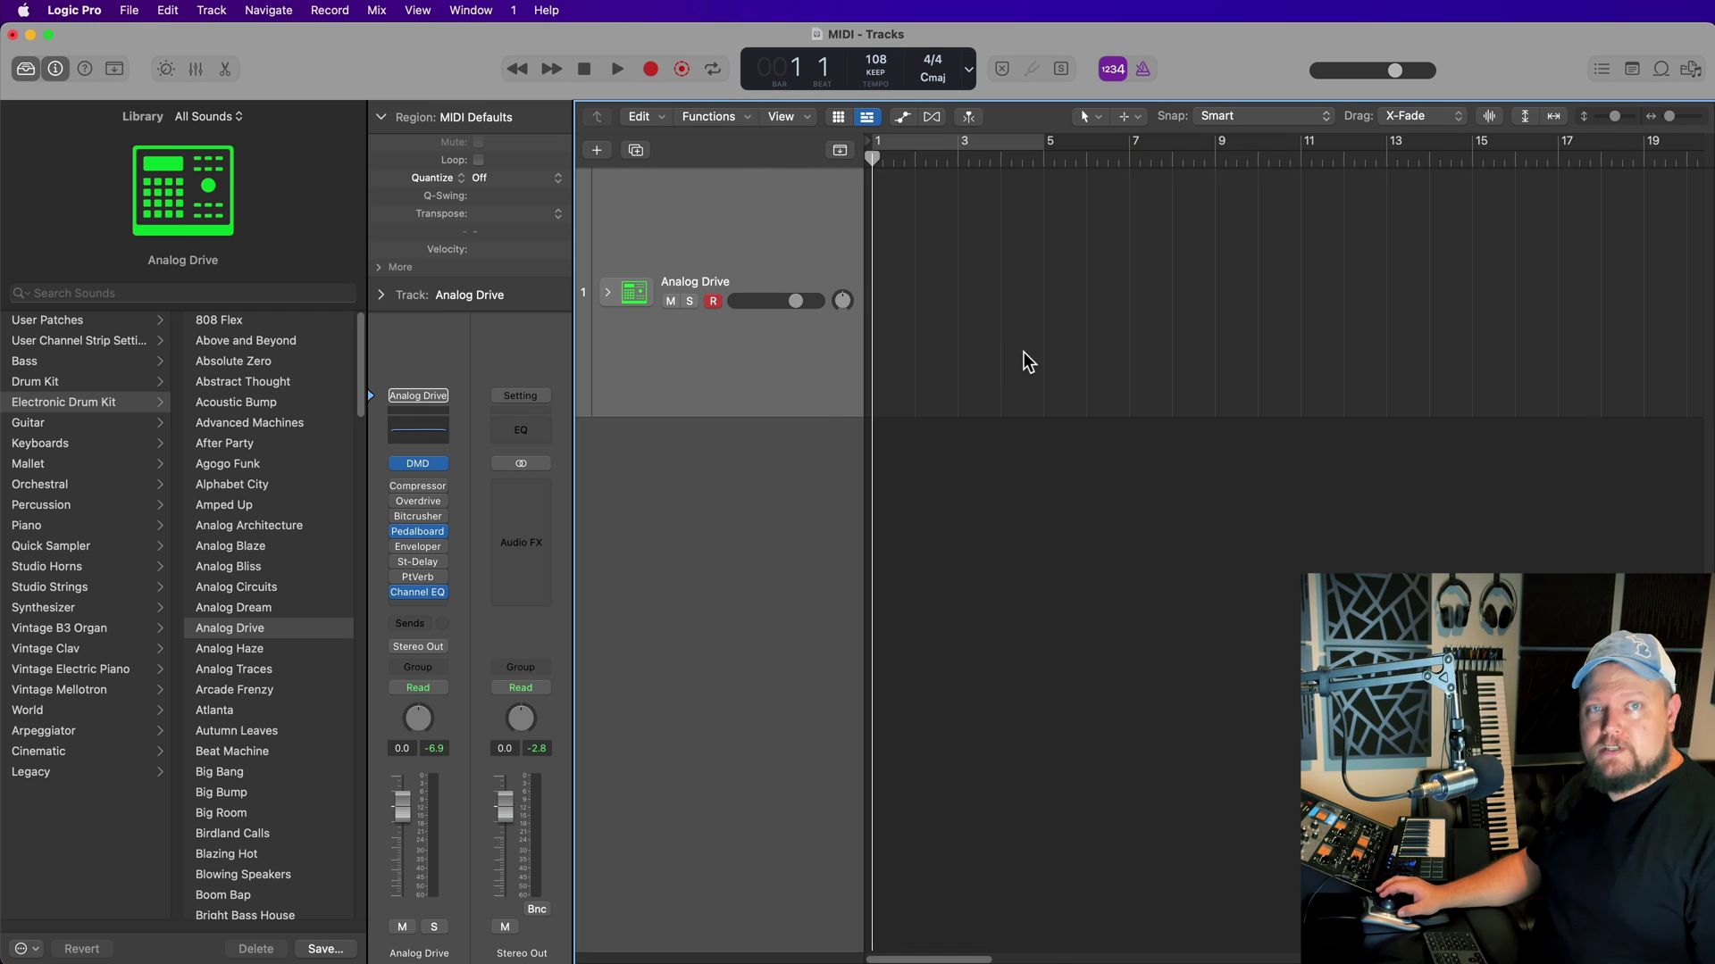
- Test playback and recording with the count-in, then switch off the 1234 Count-In button
right_click(1147, 70)
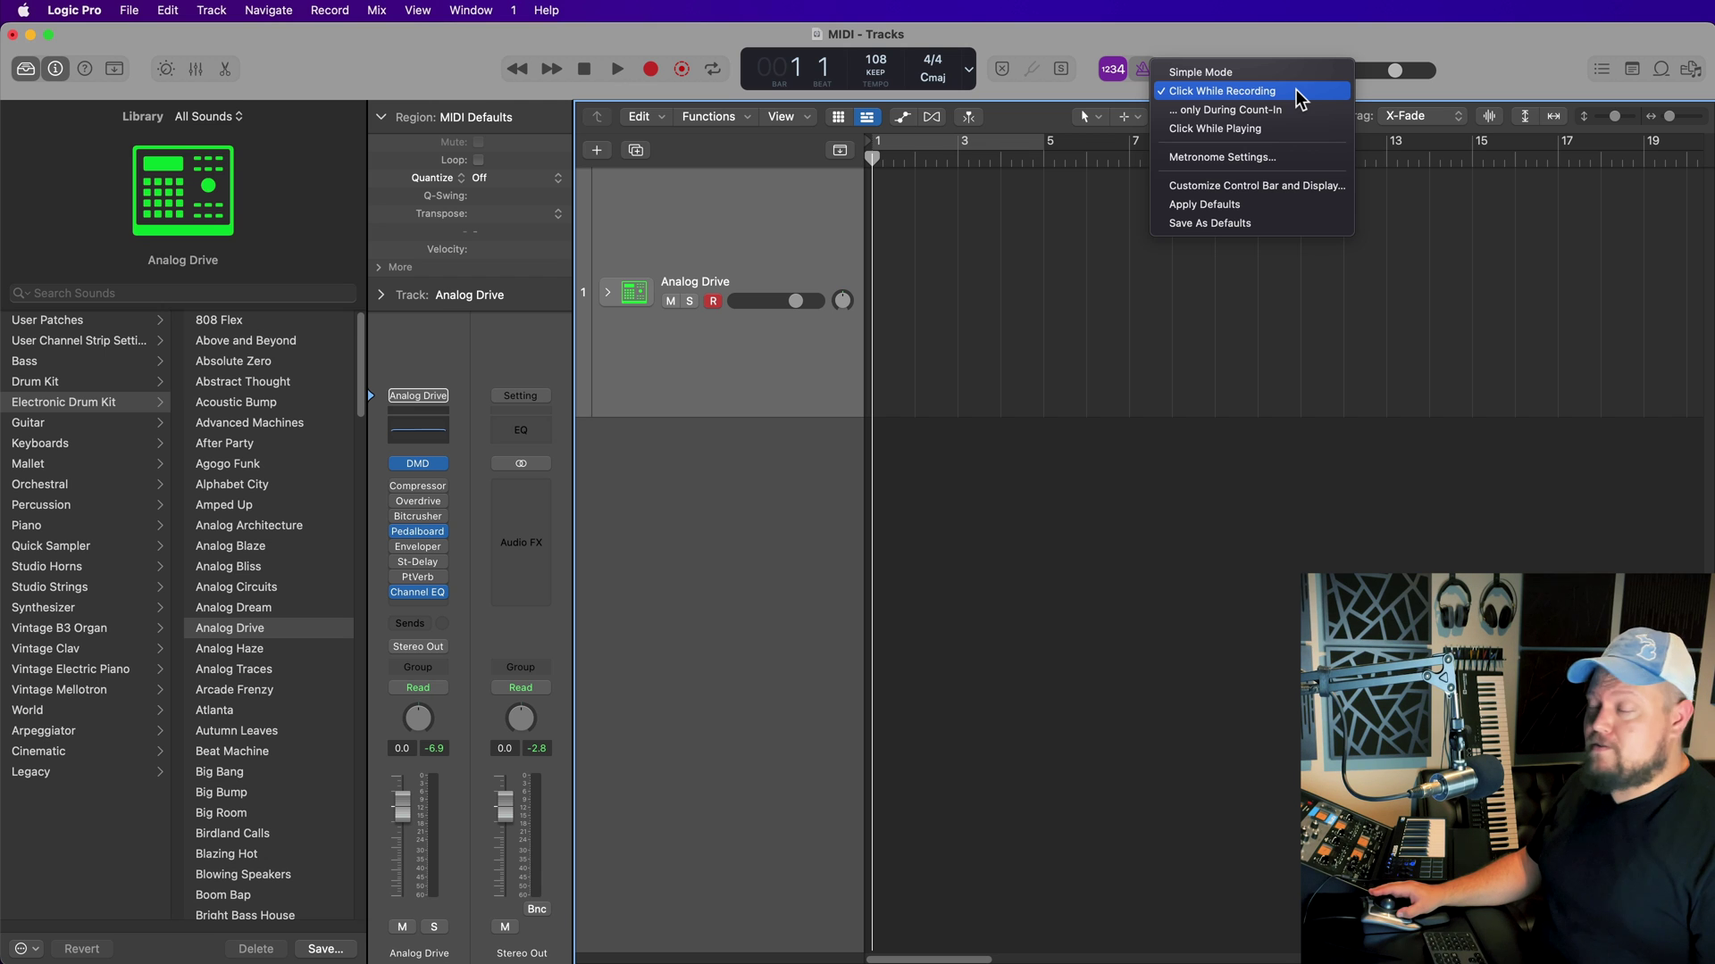
click(990, 253)
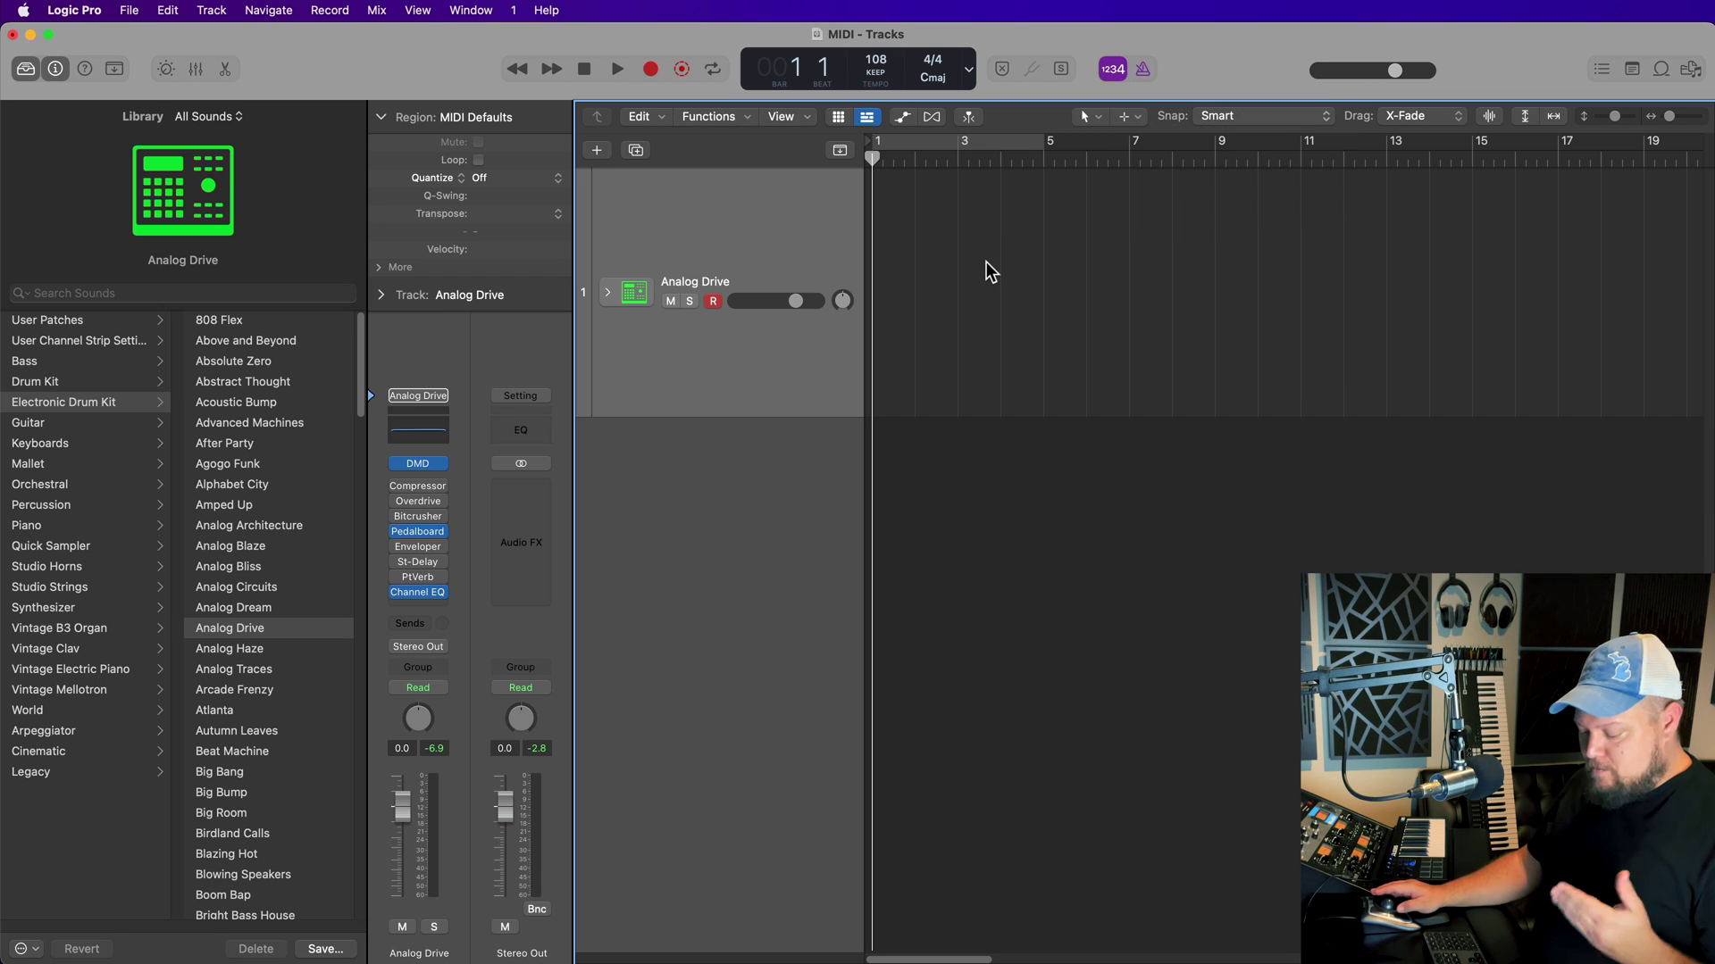
key(space)
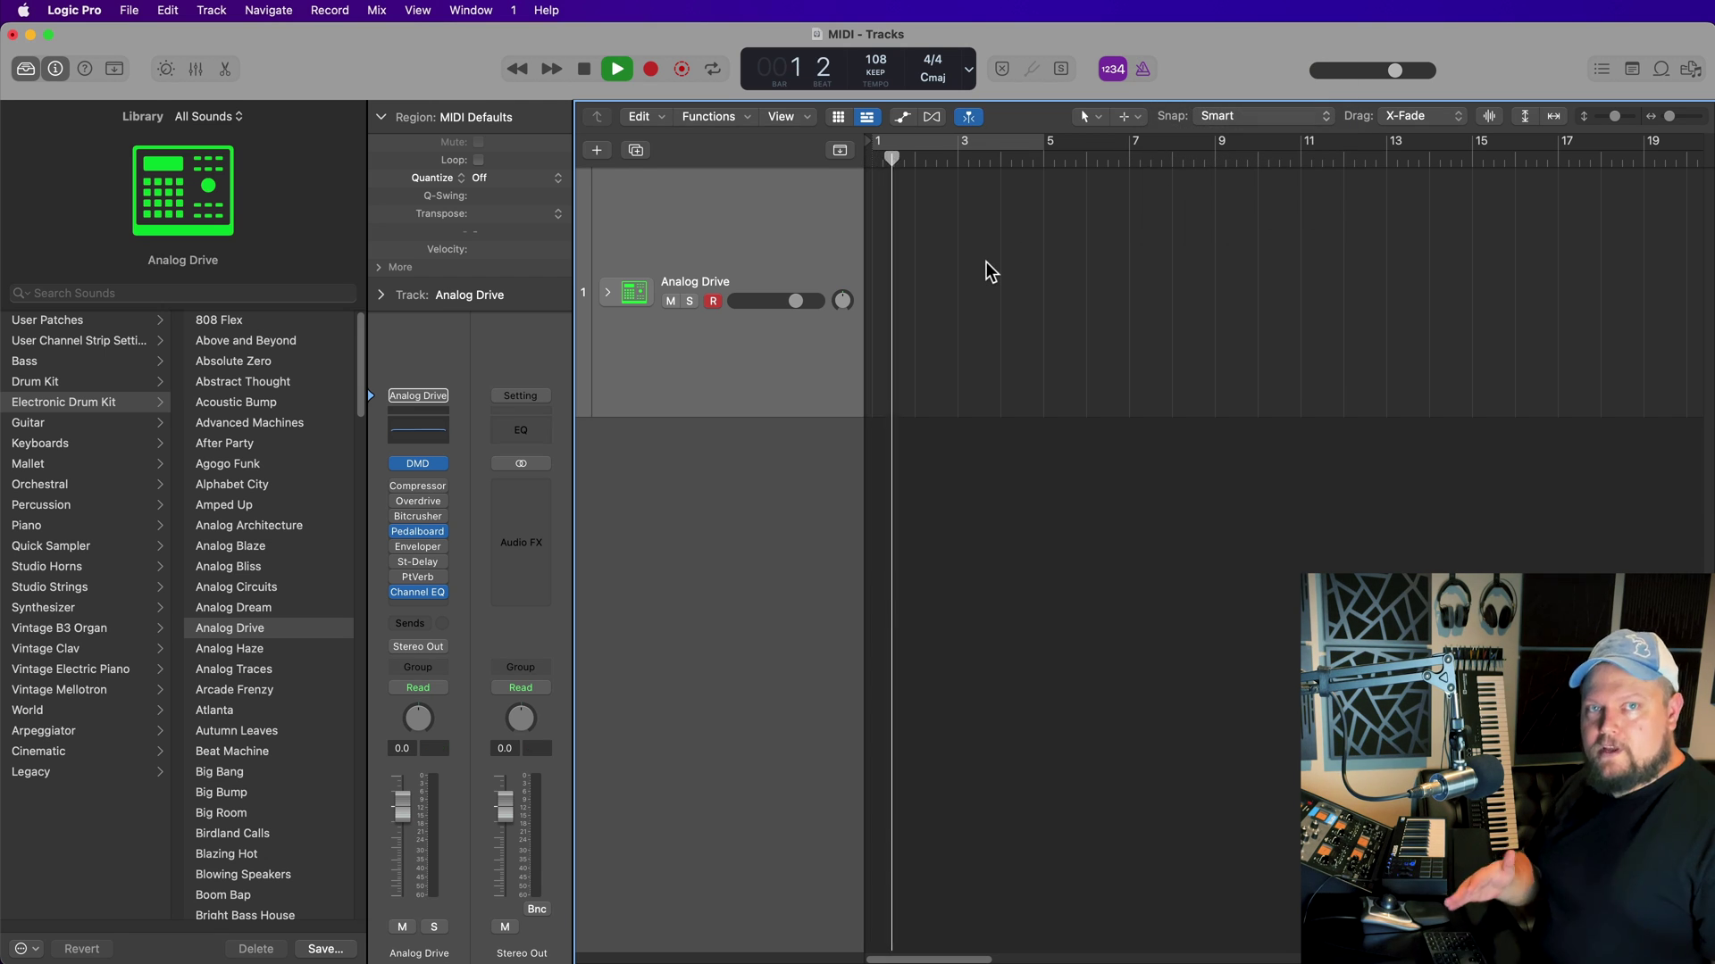
key(space)
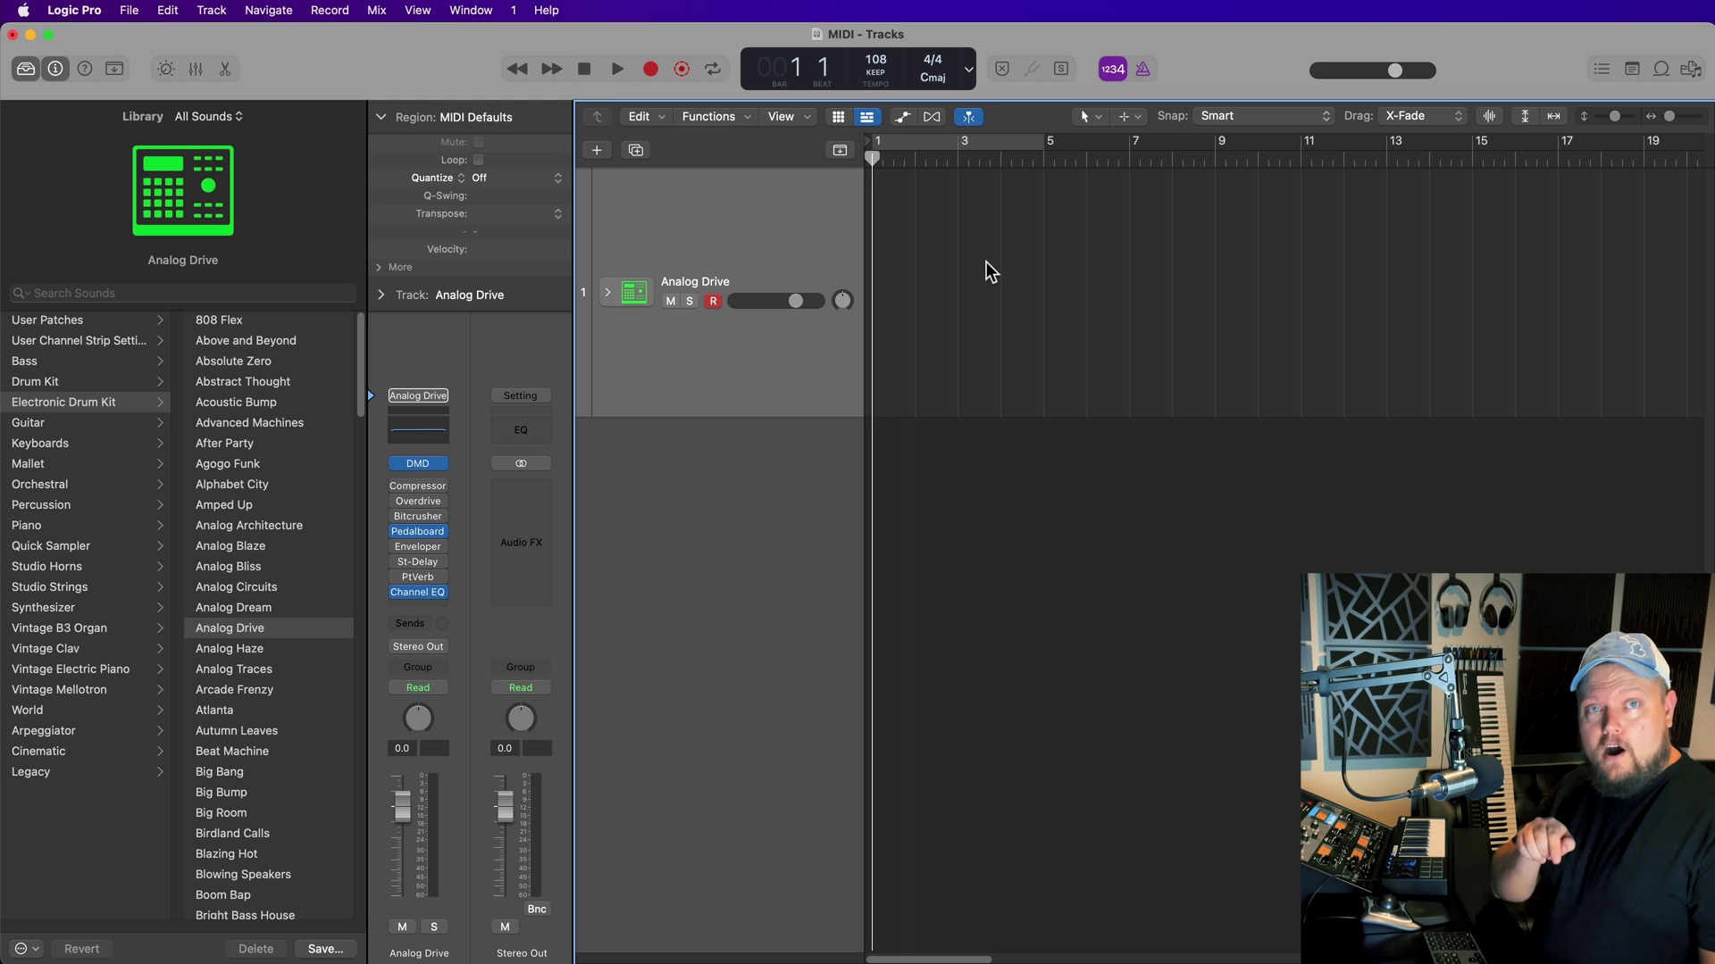
key(r)
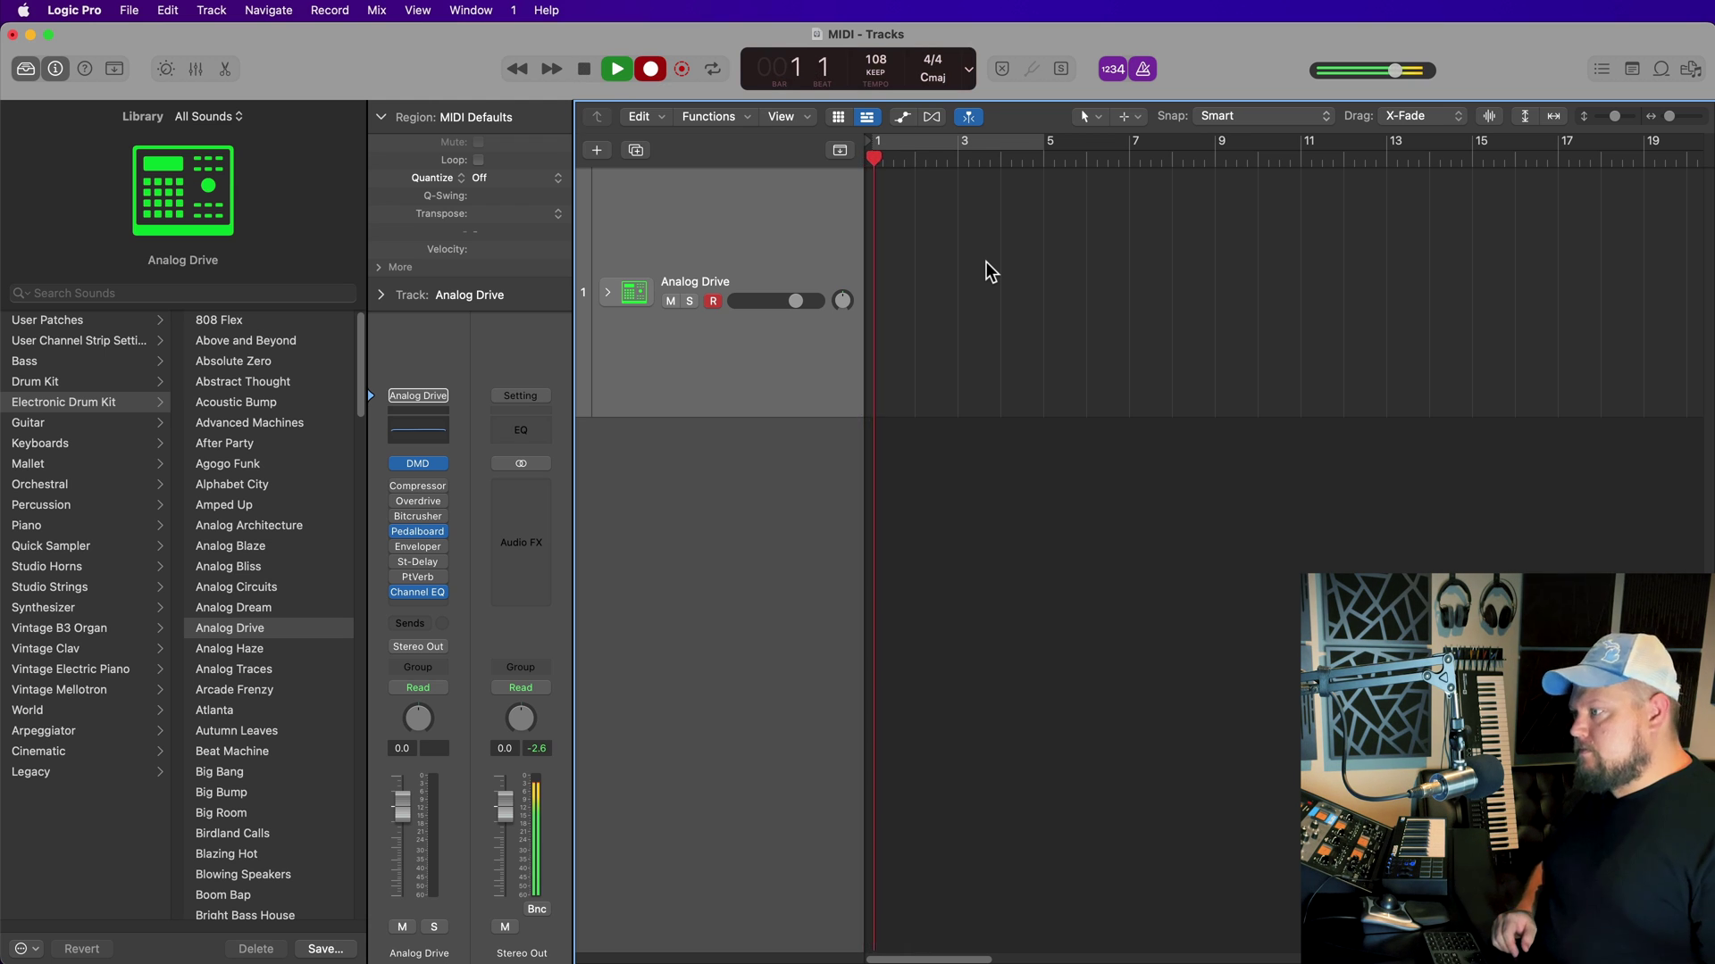
key(space)
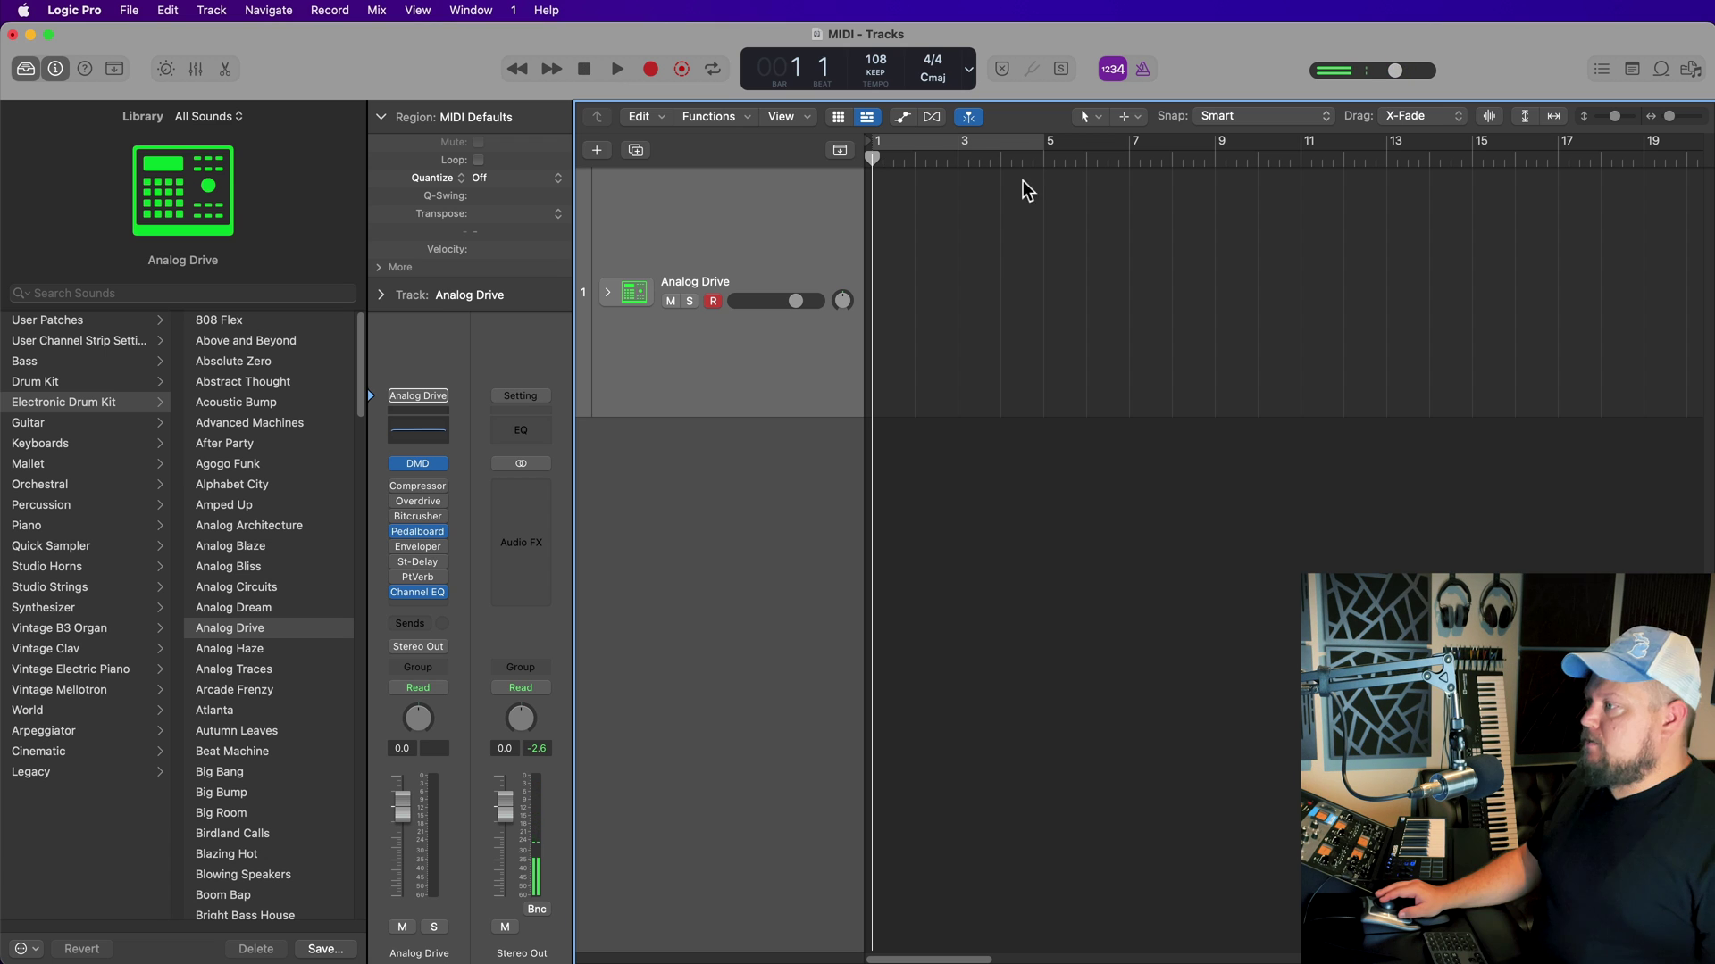
click(1108, 78)
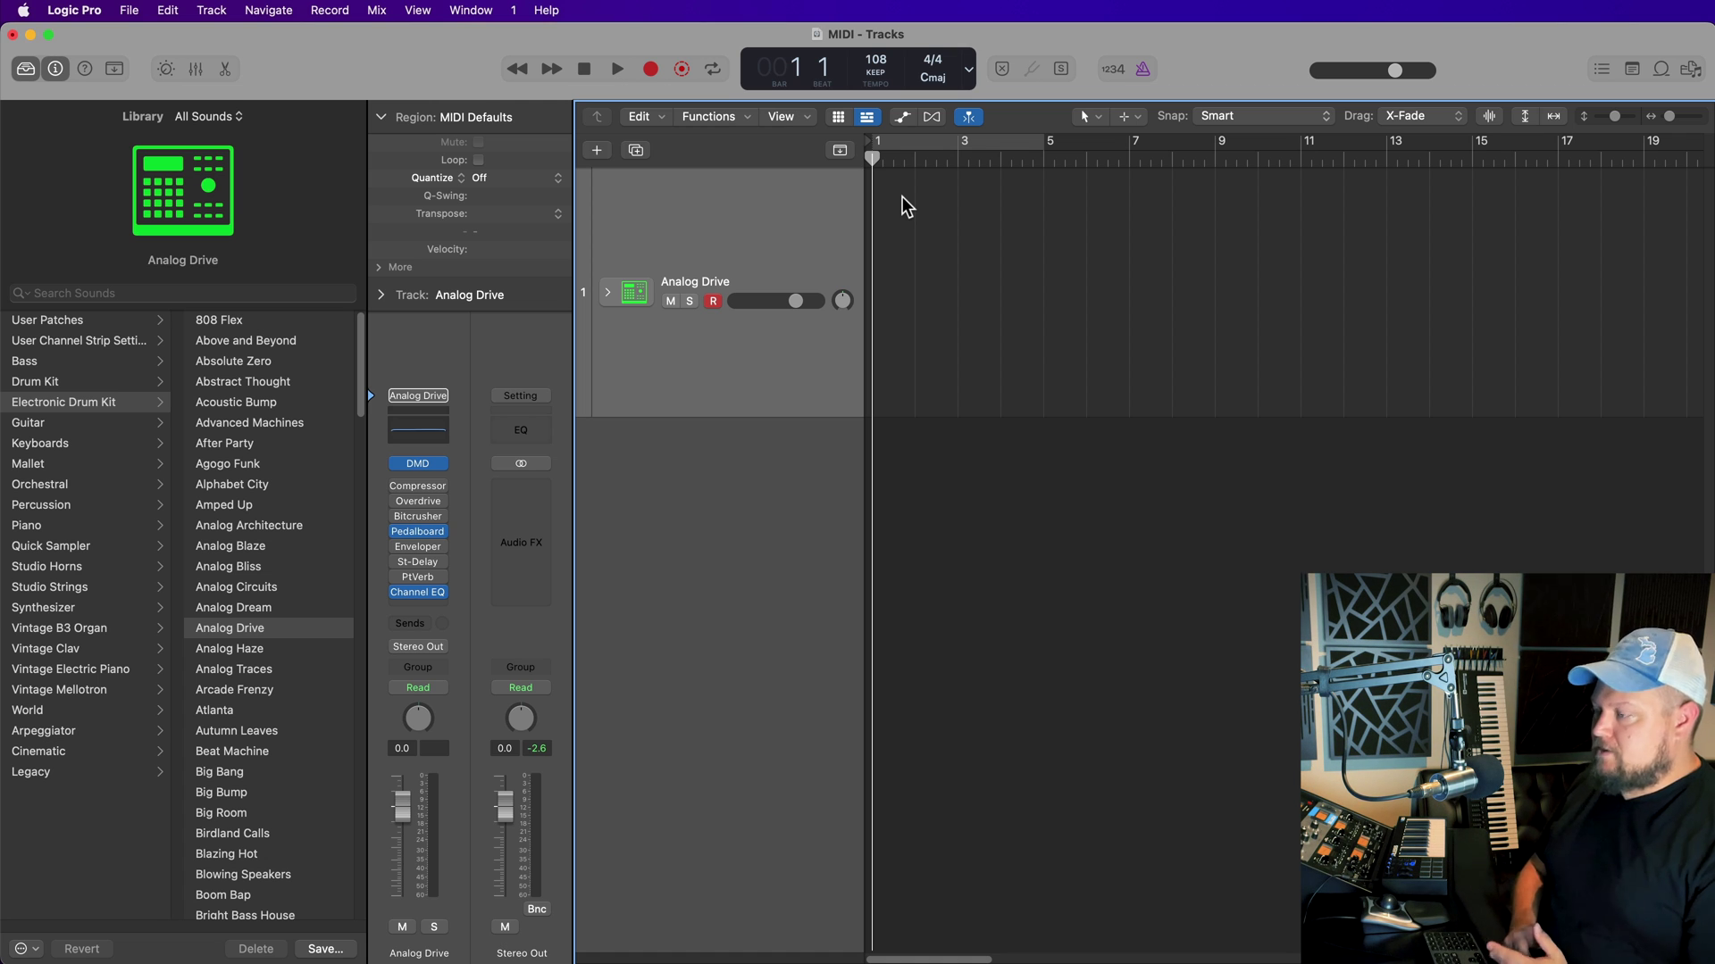
- Zoom the tracks area in horizontally with Cmd+Right Arrow
key(super+Right)
key(super+Right)
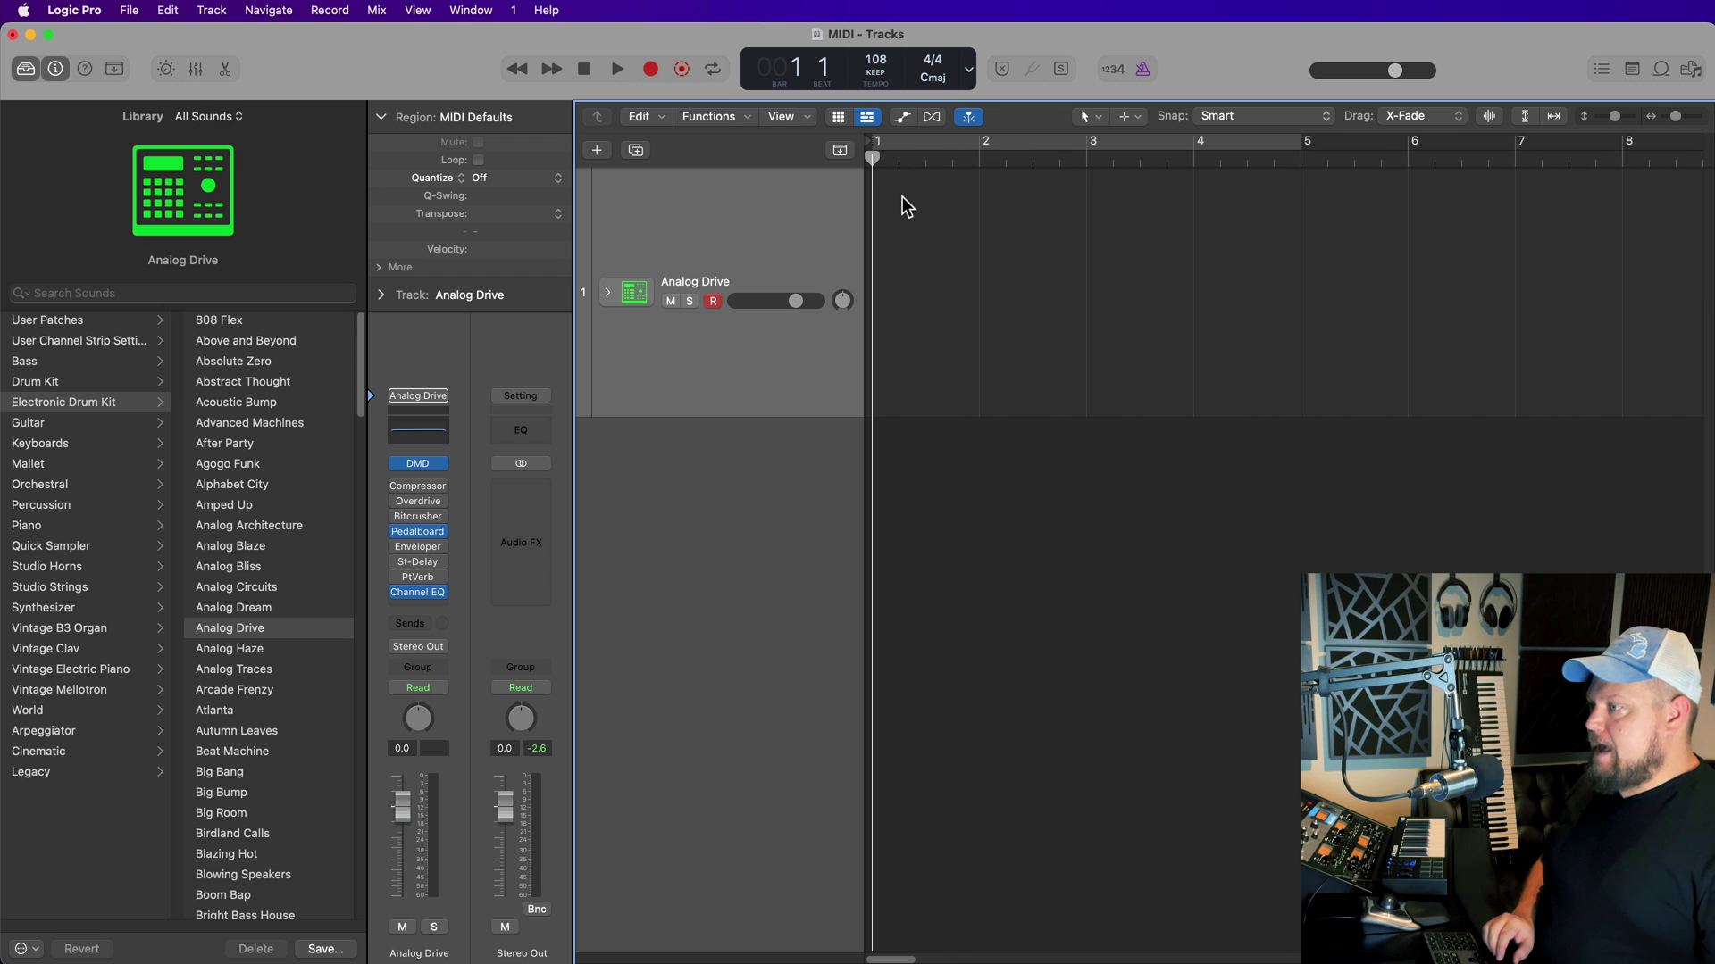
- Record the Analog Drive drum part from bar 2 to bar 6, then stop
key(r)
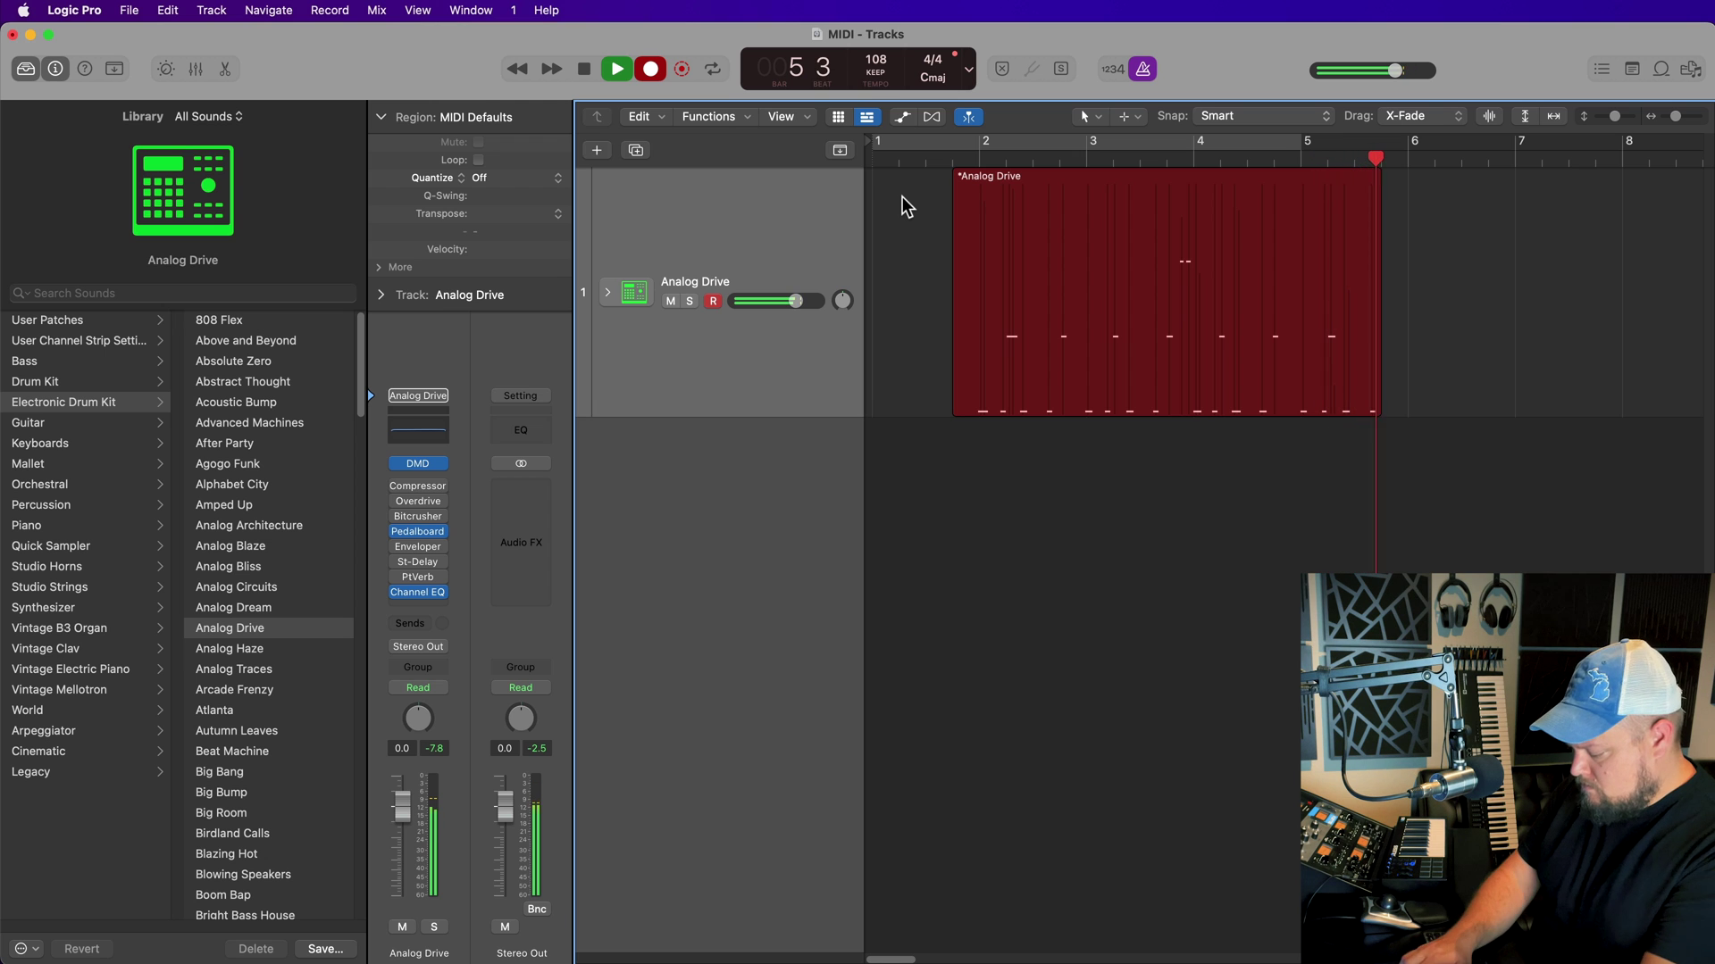
key(space)
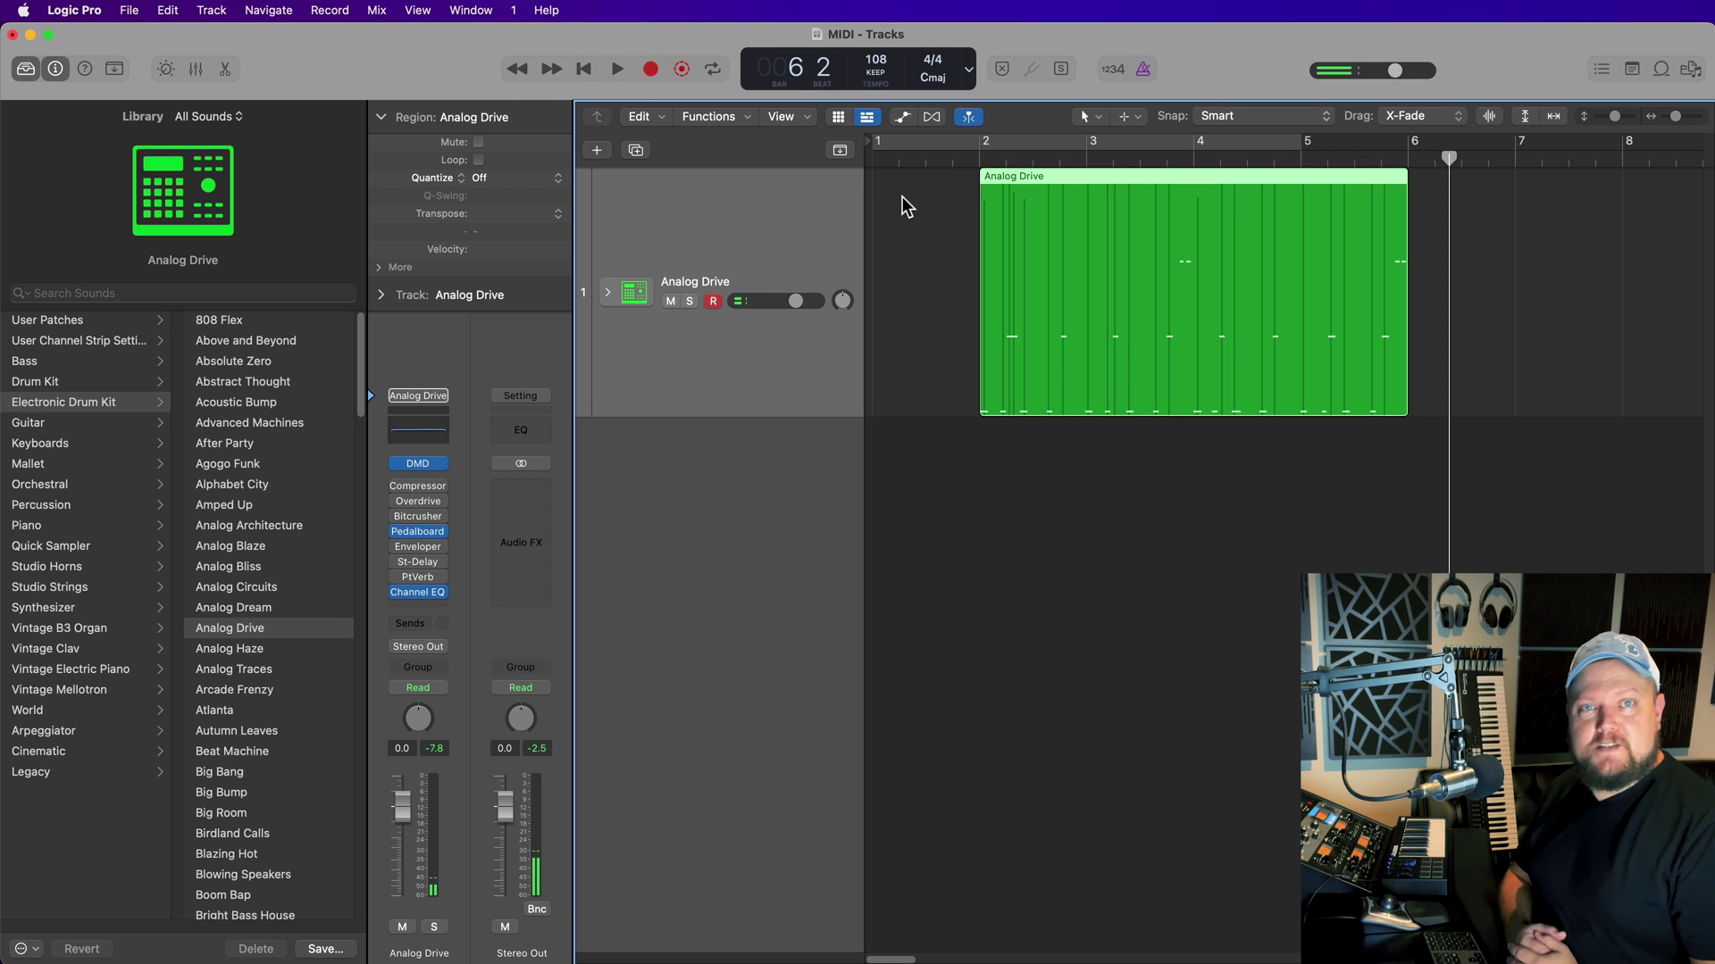
click(902, 198)
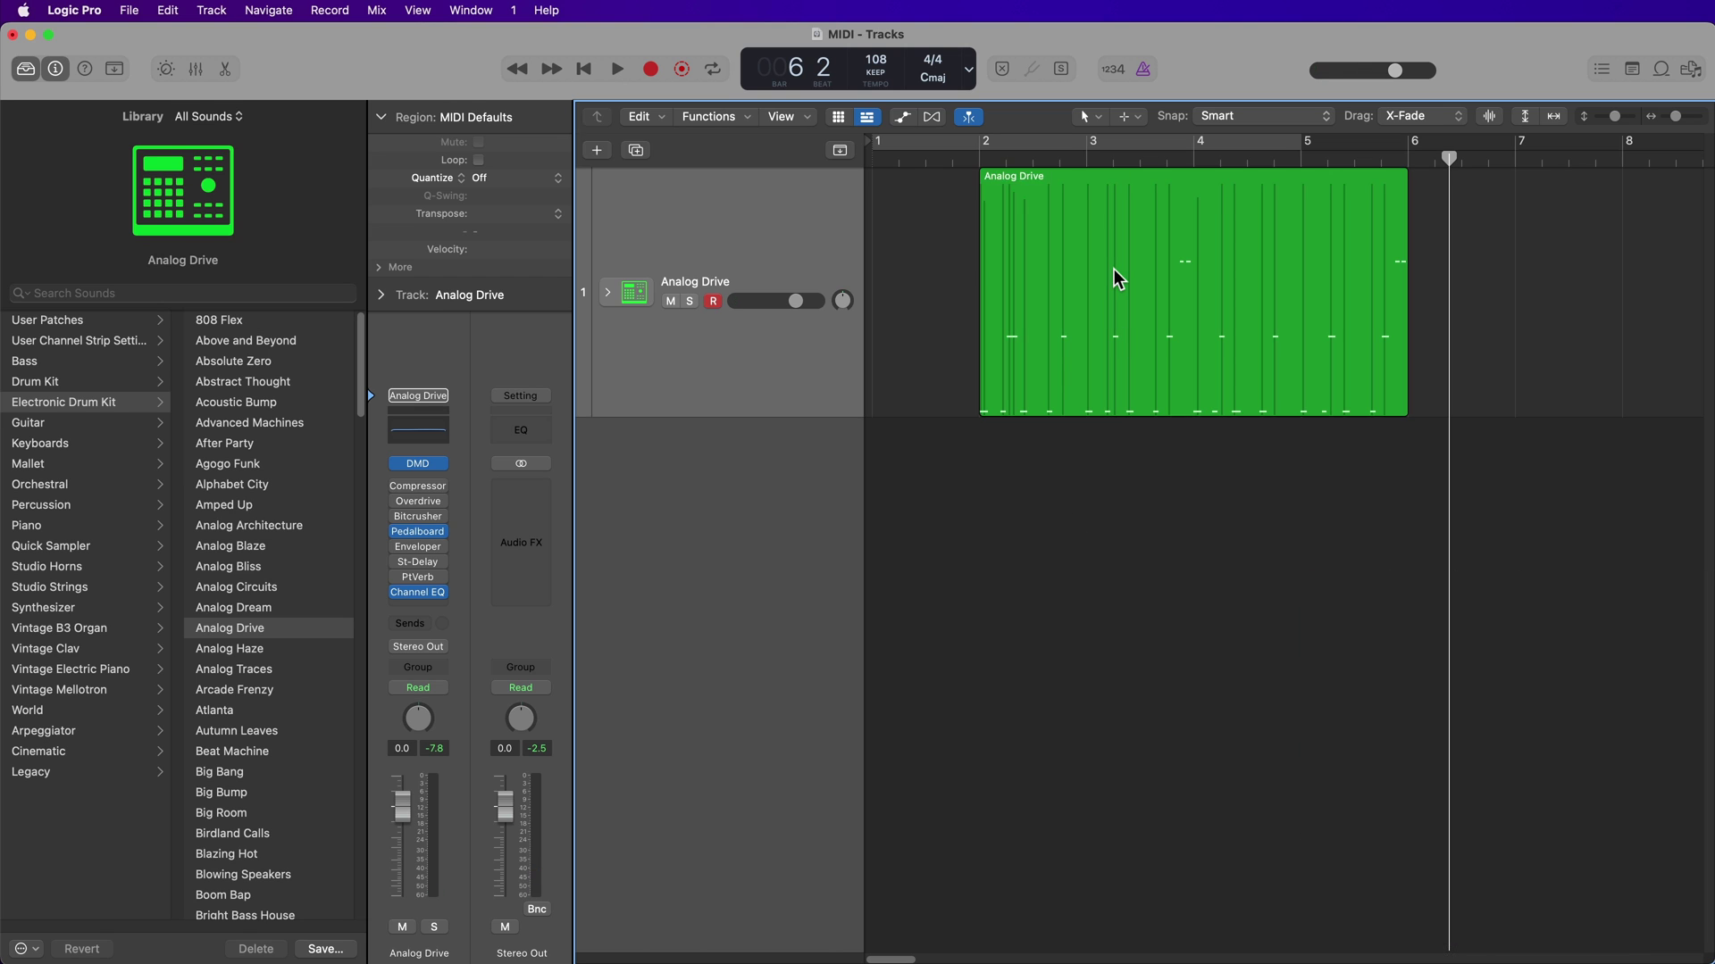
double_click(1113, 269)
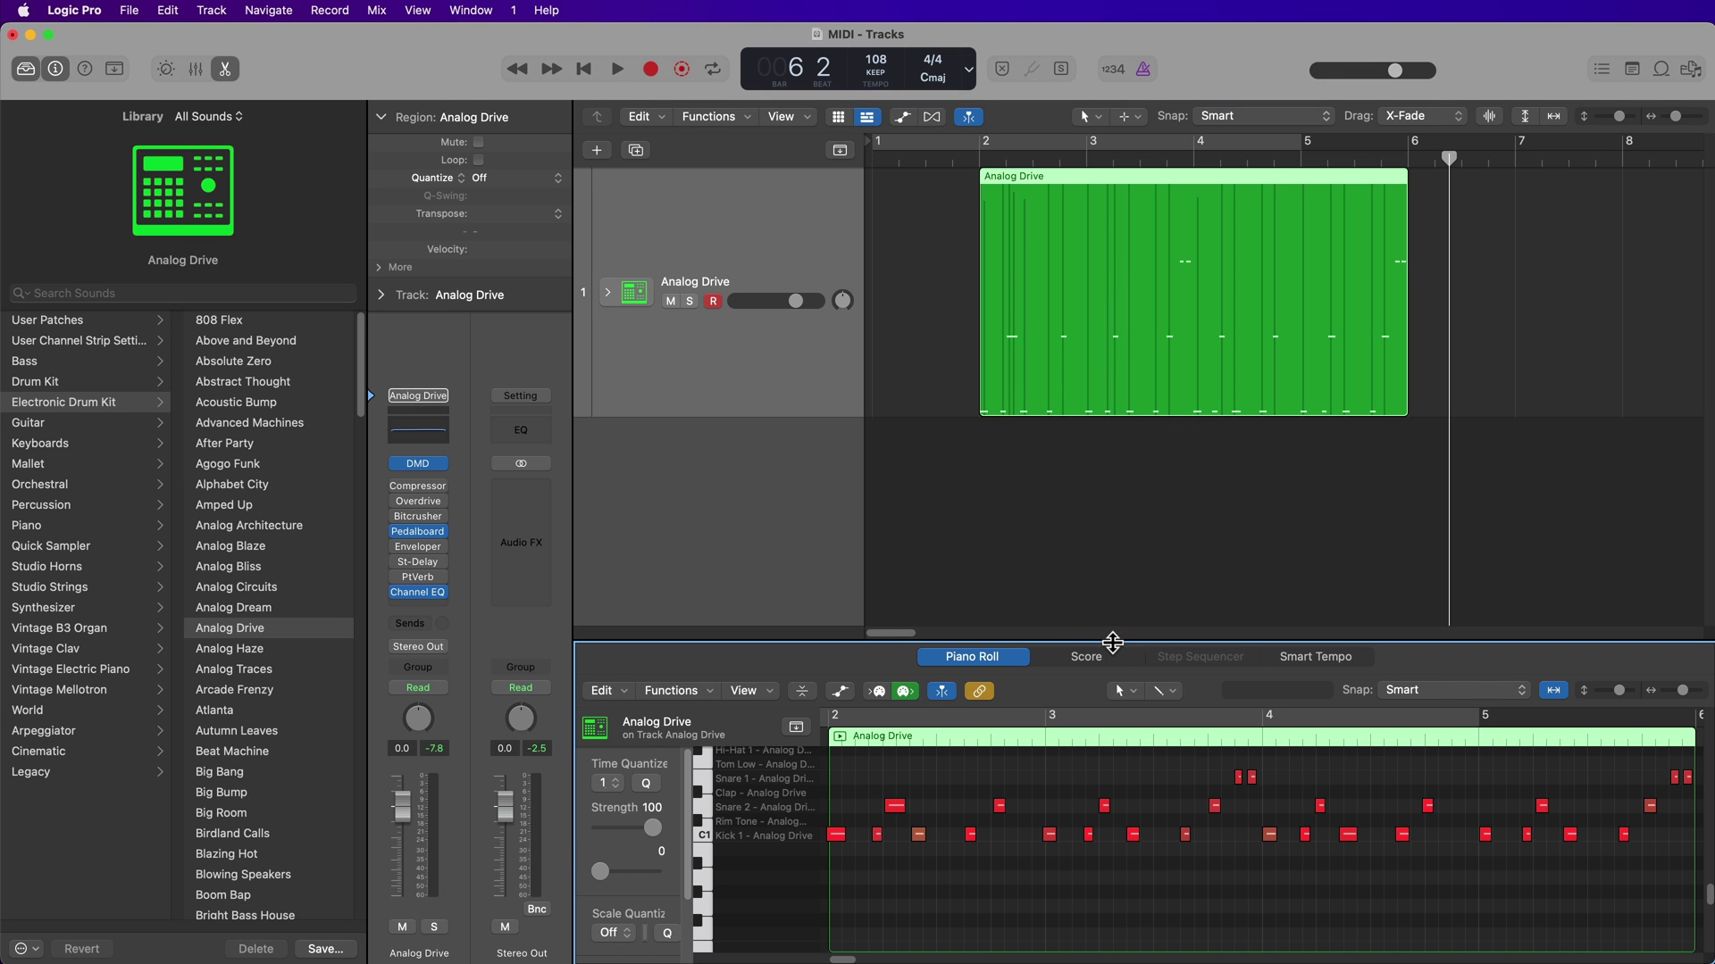
drag(1112, 639, 1121, 465)
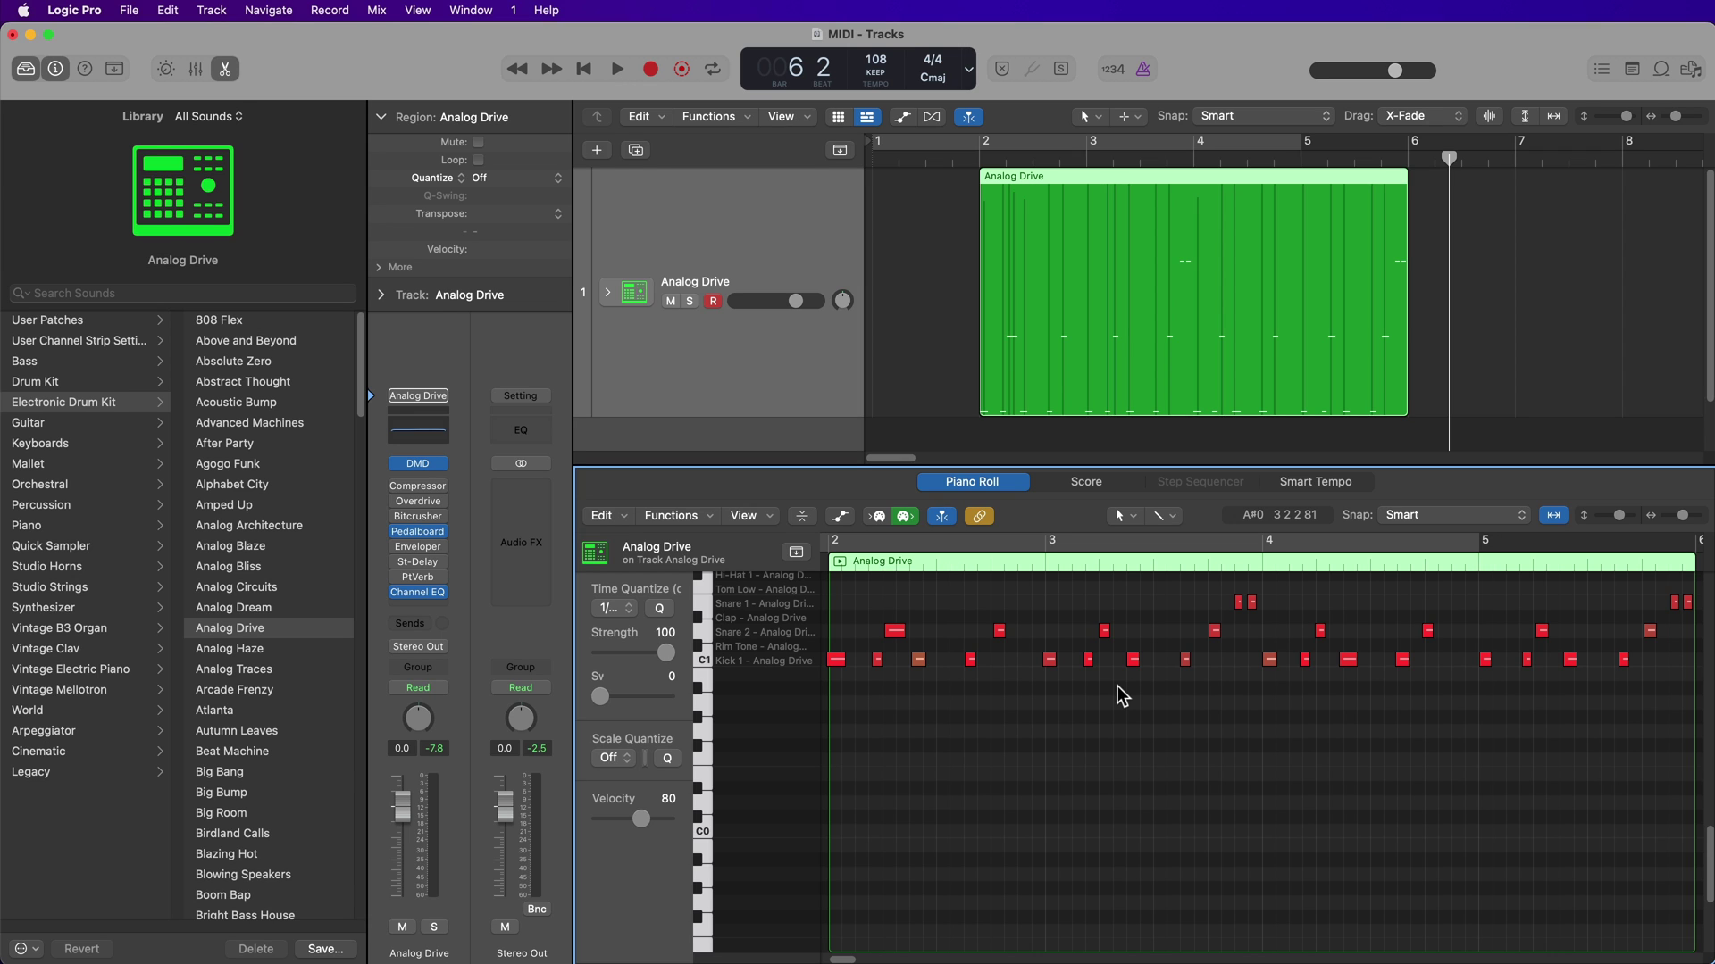
- Close the Piano Roll and reselect the Analog Drive region
key(e)
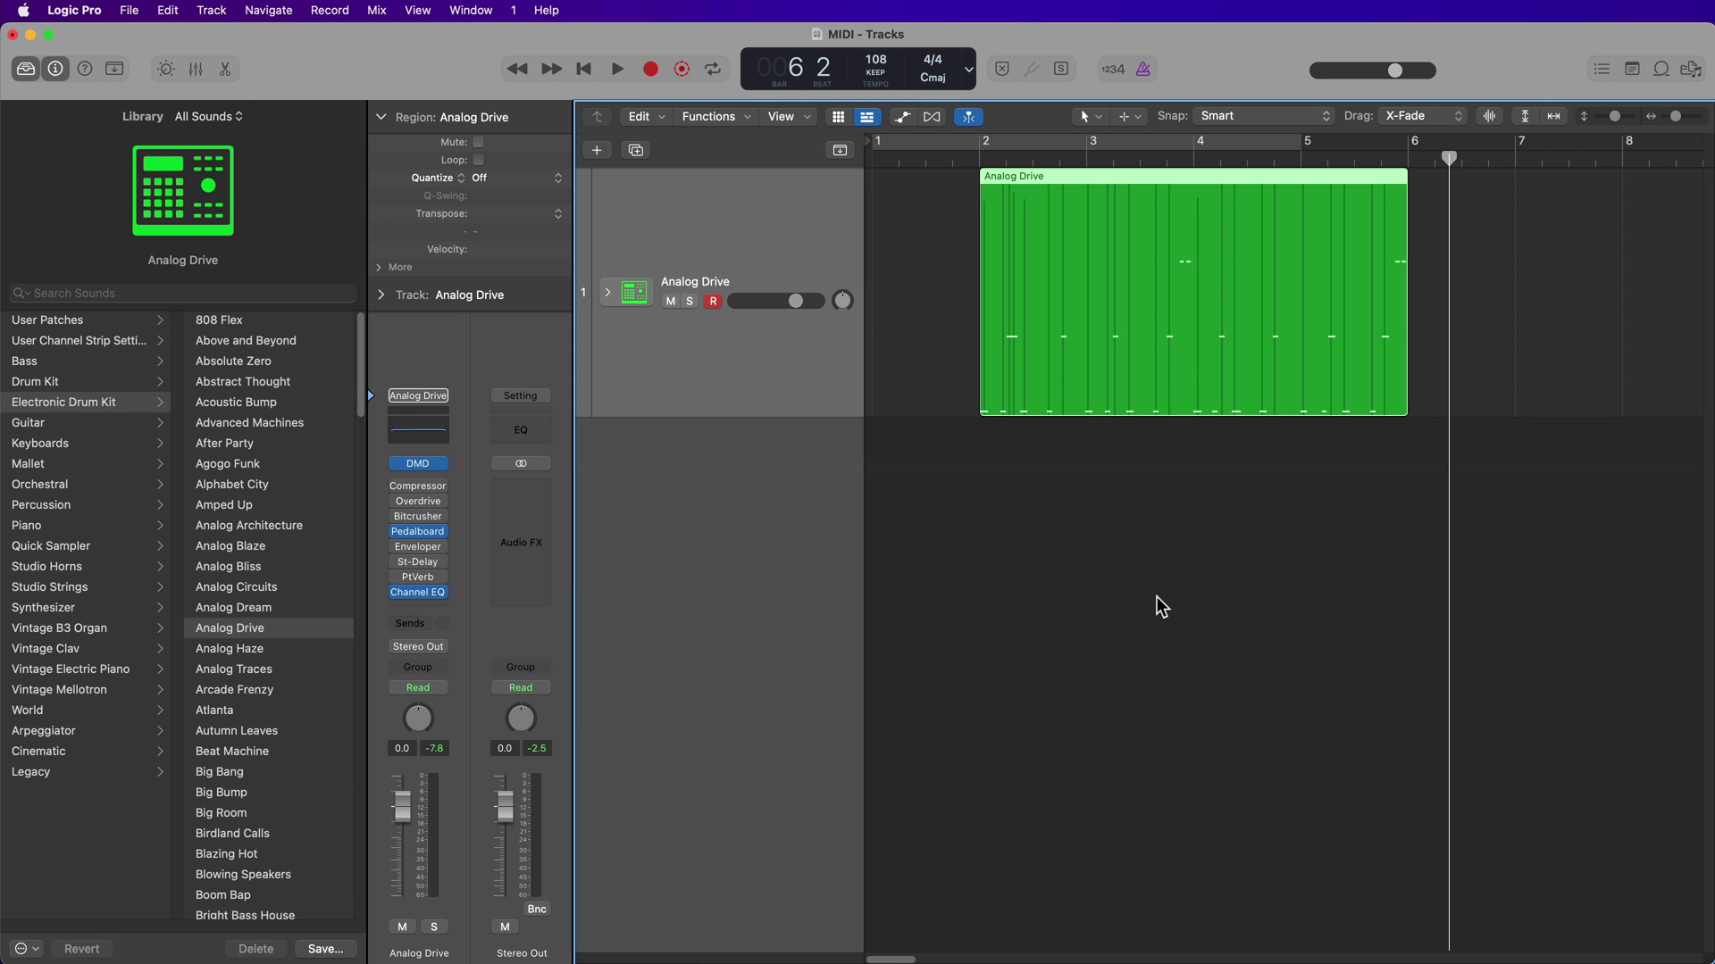
click(1155, 596)
click(1160, 344)
click(1088, 457)
click(1076, 270)
click(1053, 495)
click(1082, 380)
- Collapse and re-expand the region settings, then bring up the Quantize choices
click(382, 117)
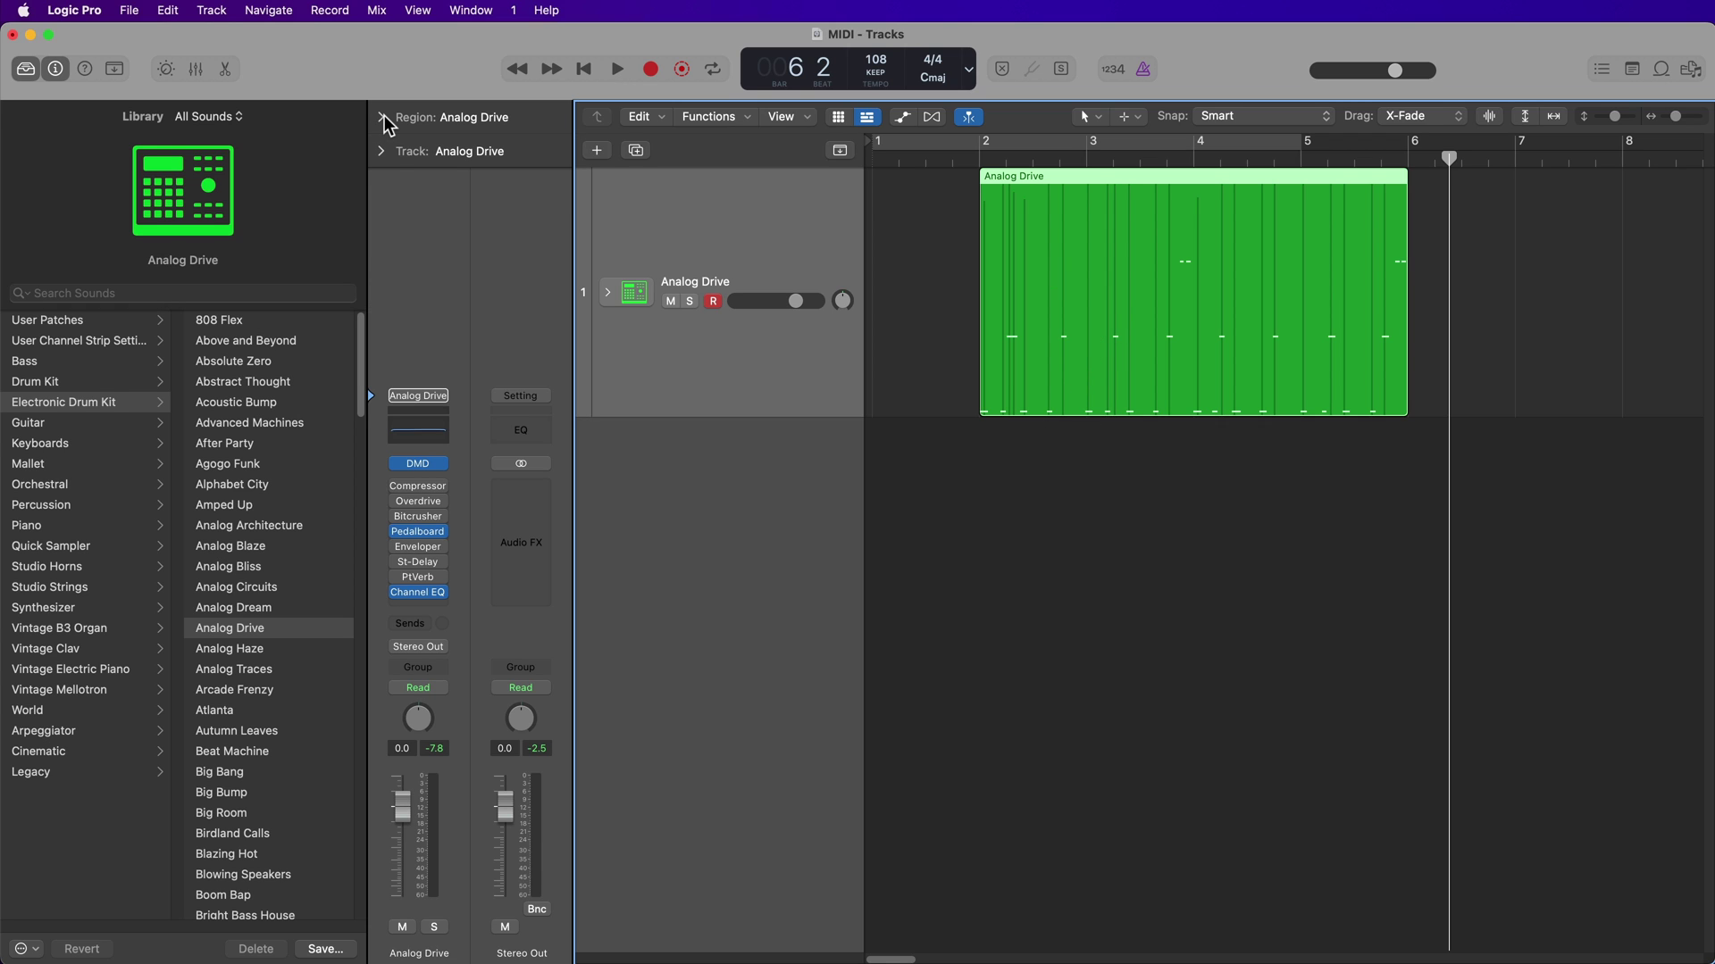
click(383, 117)
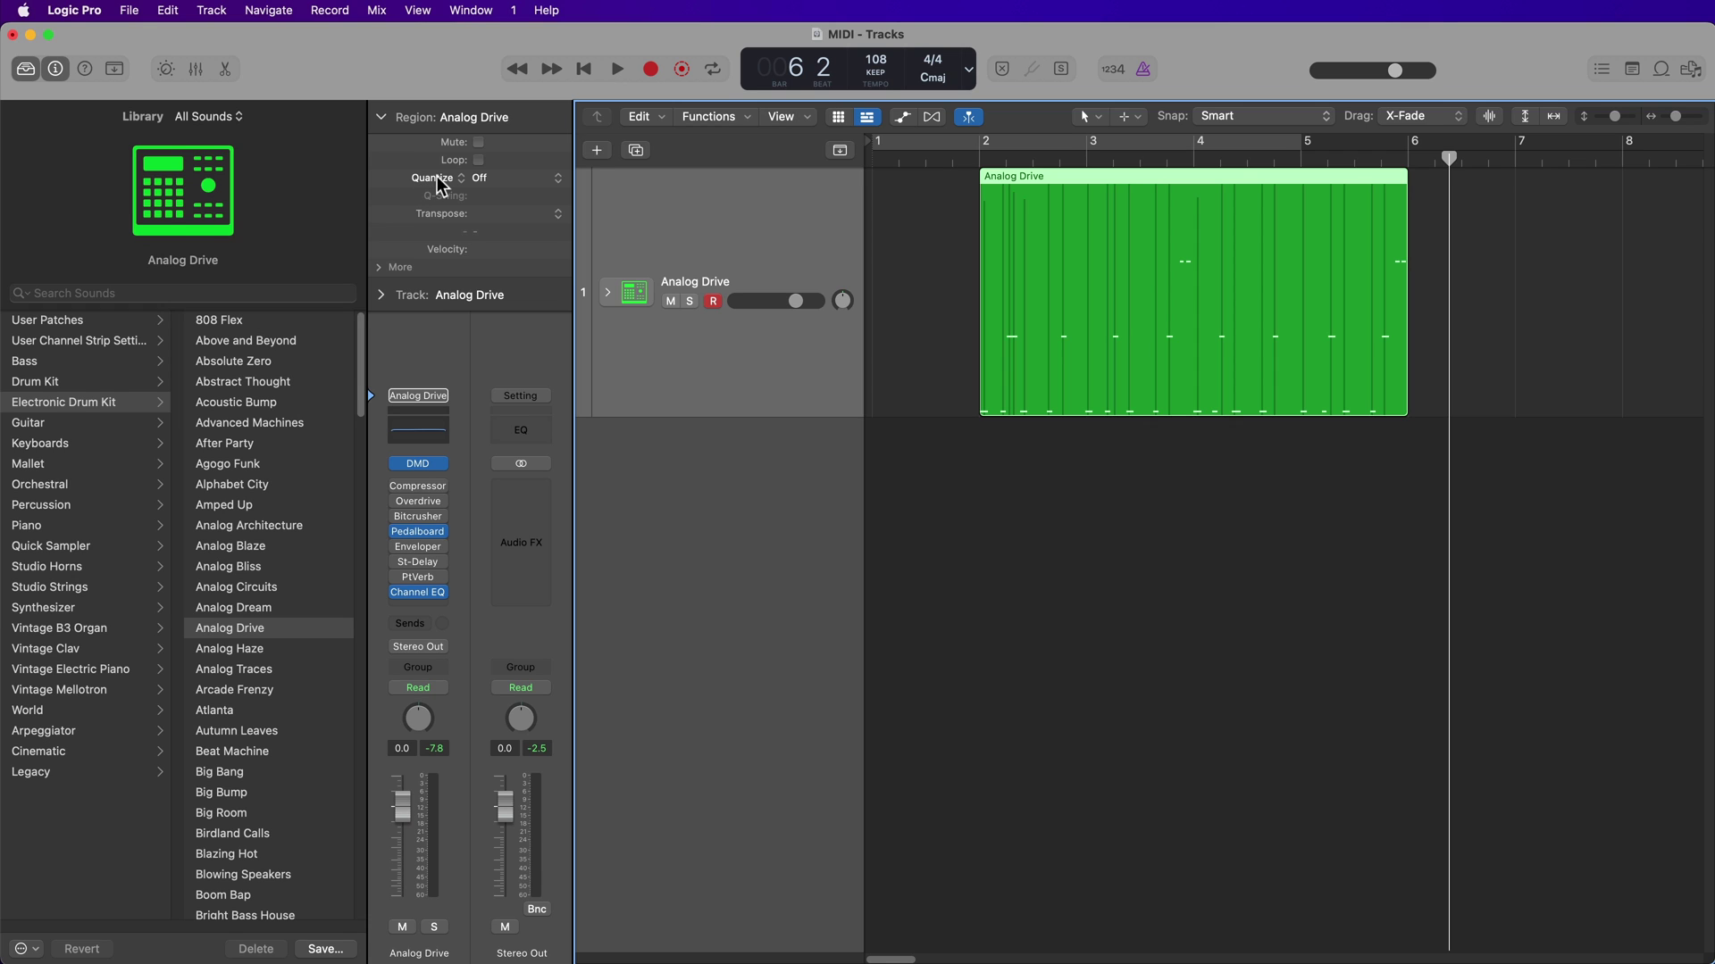
click(522, 177)
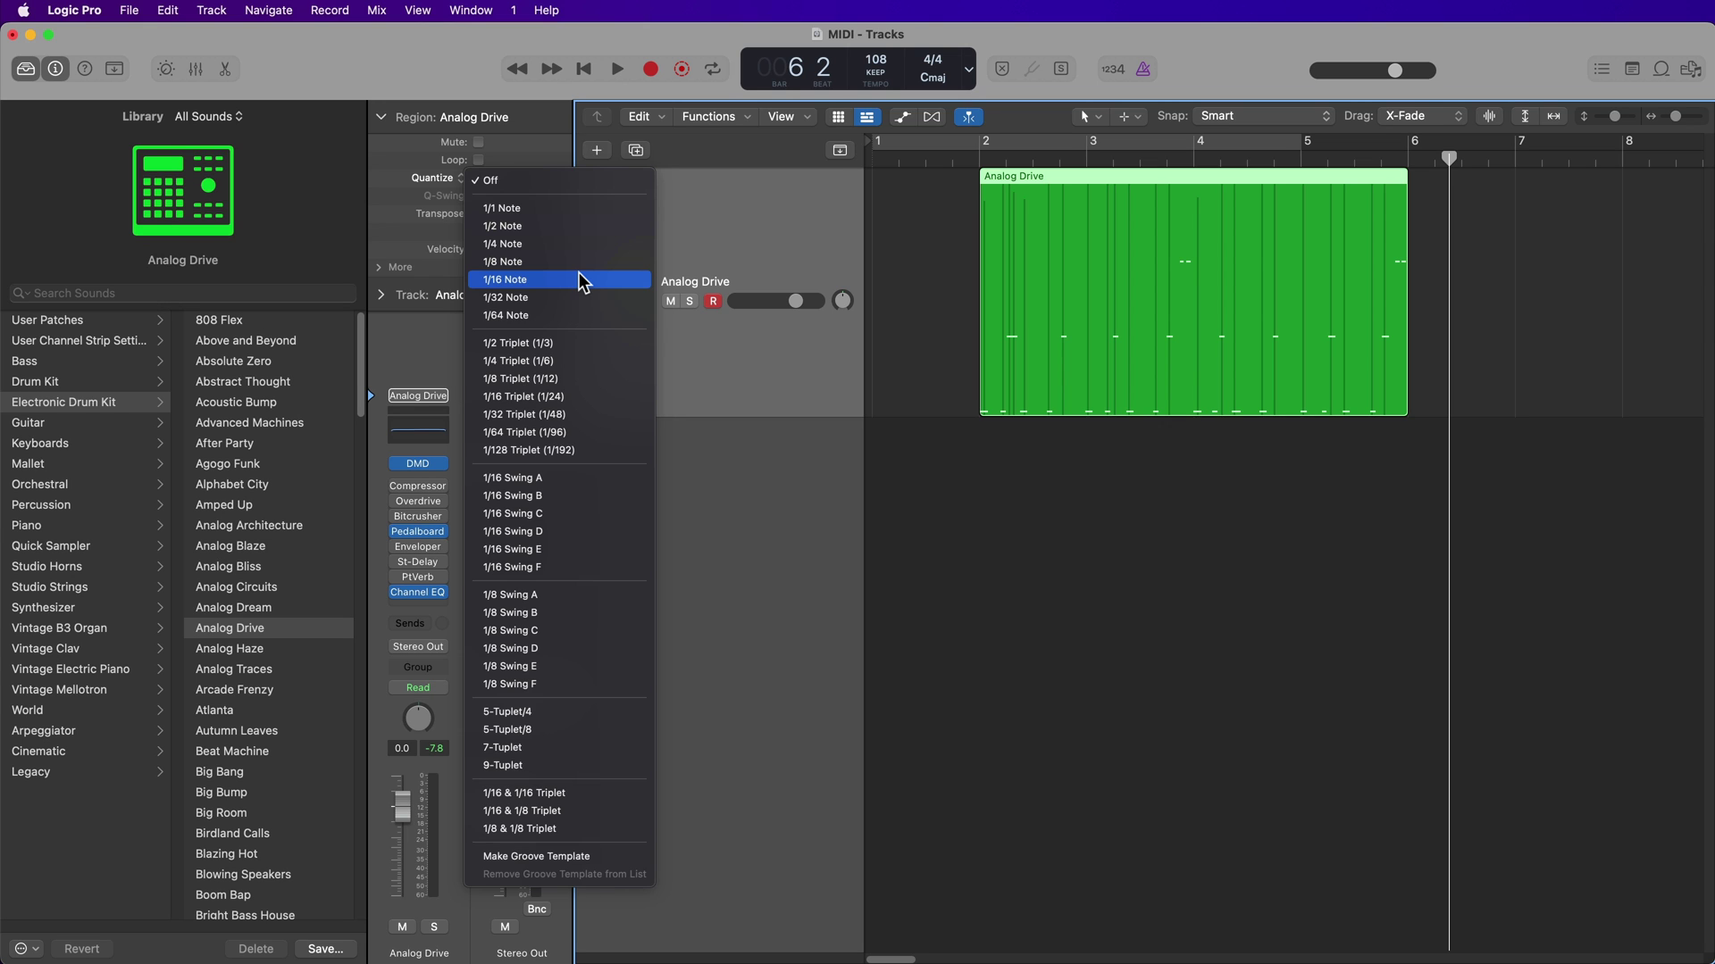
- Leave quantize unchanged and open the drum notes in a horizontally zoomed Piano Roll
click(1140, 494)
double_click(1121, 393)
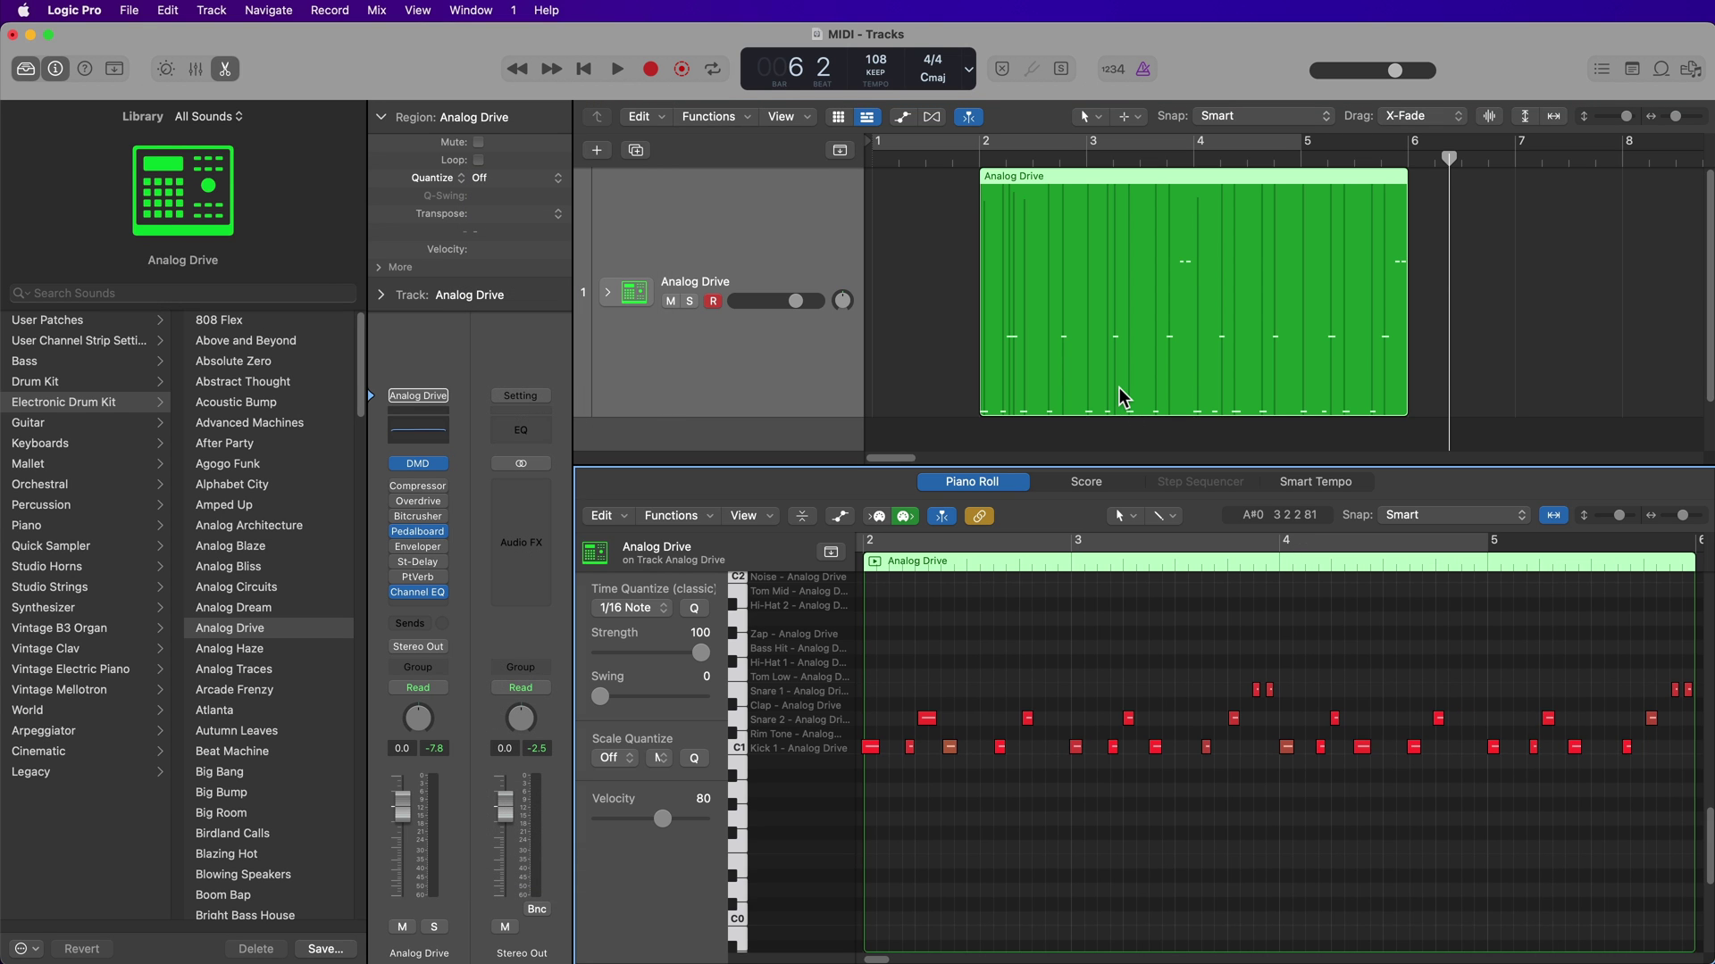
key(super+Right)
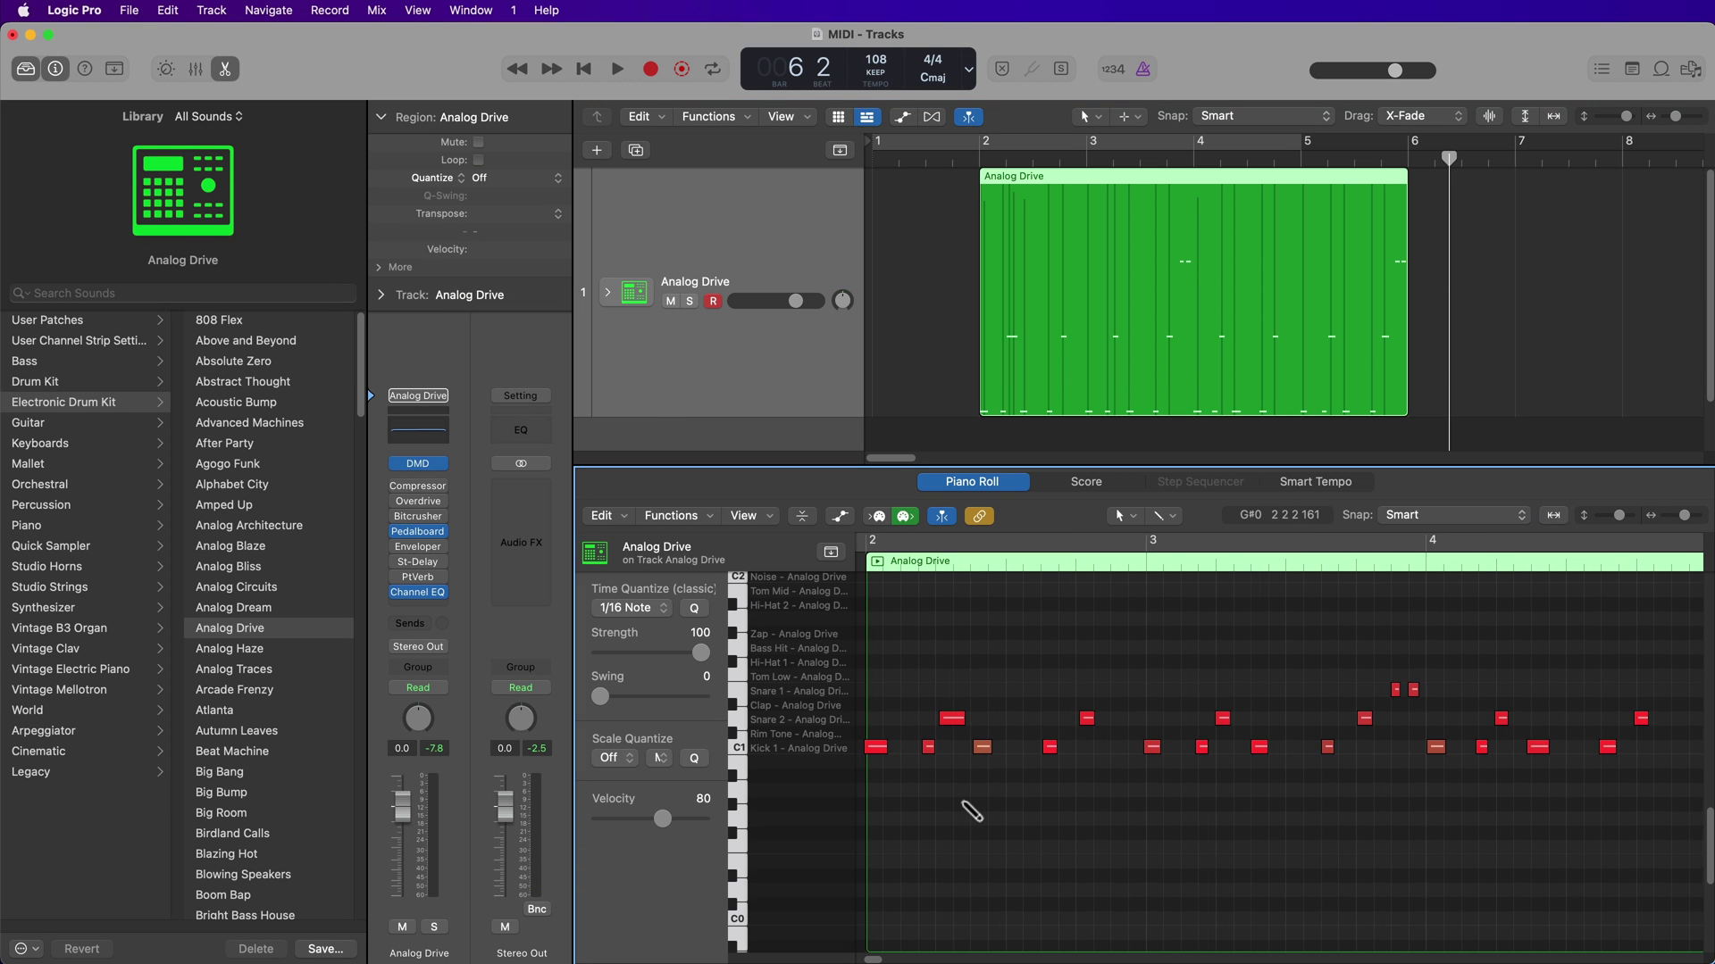
key(super+Right)
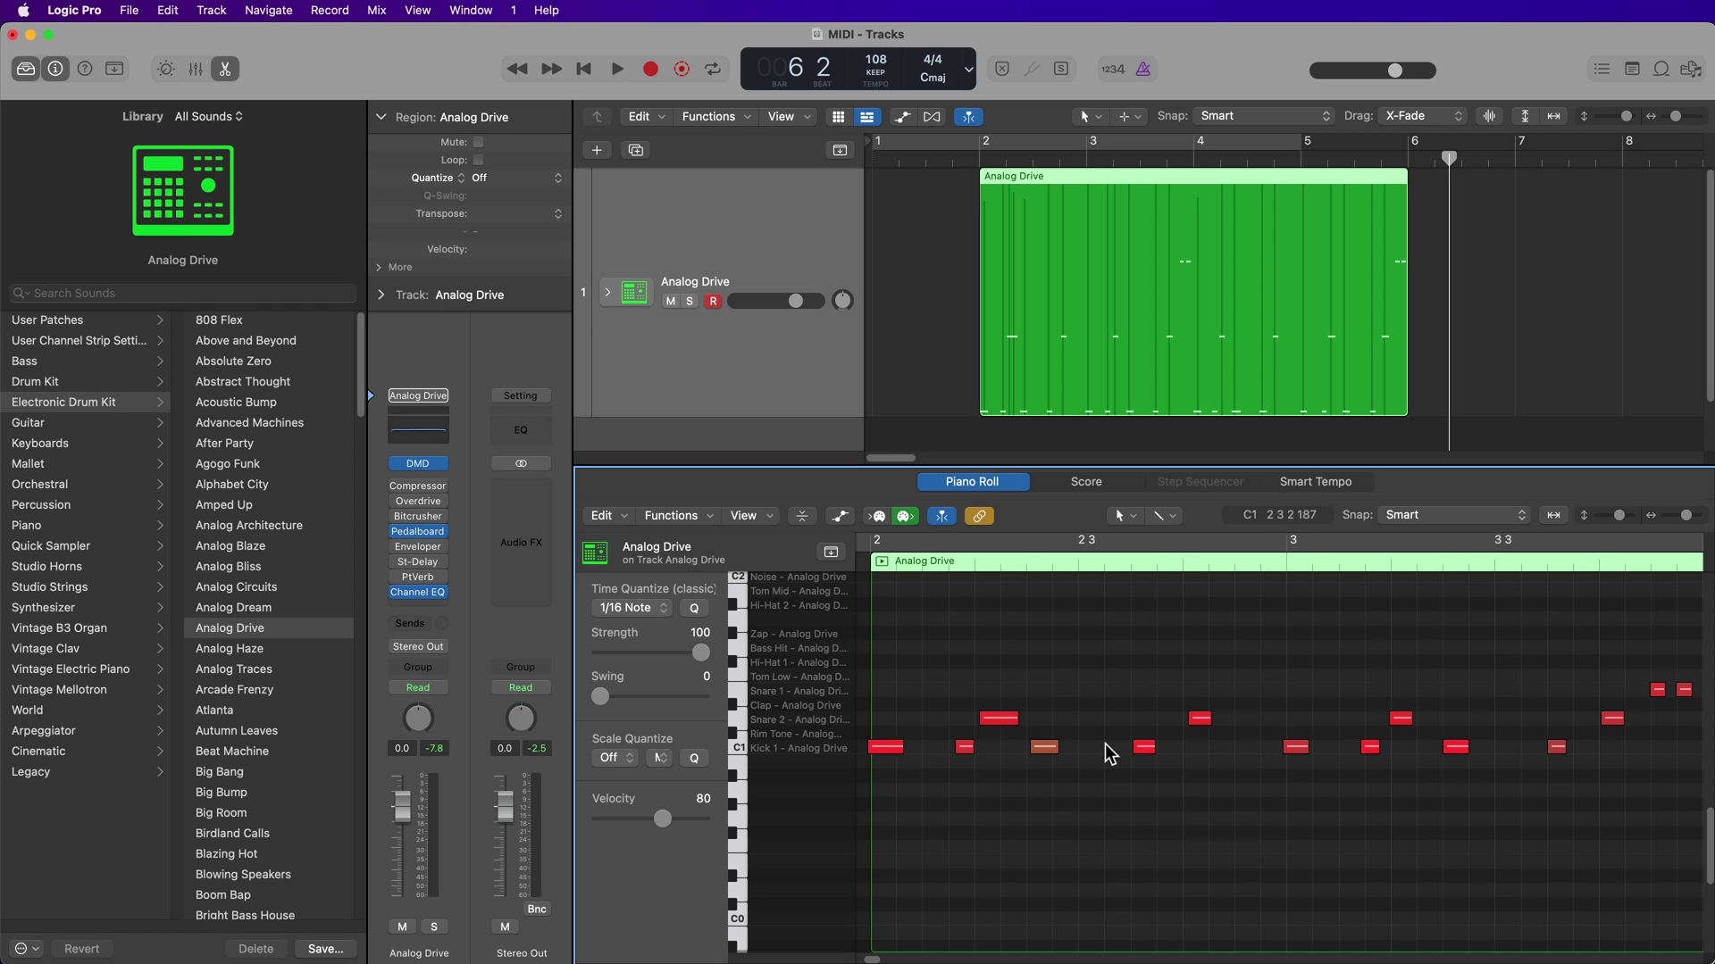
- Reselect the Analog Drive region and set its Quantize to 1/16 Note
click(942, 360)
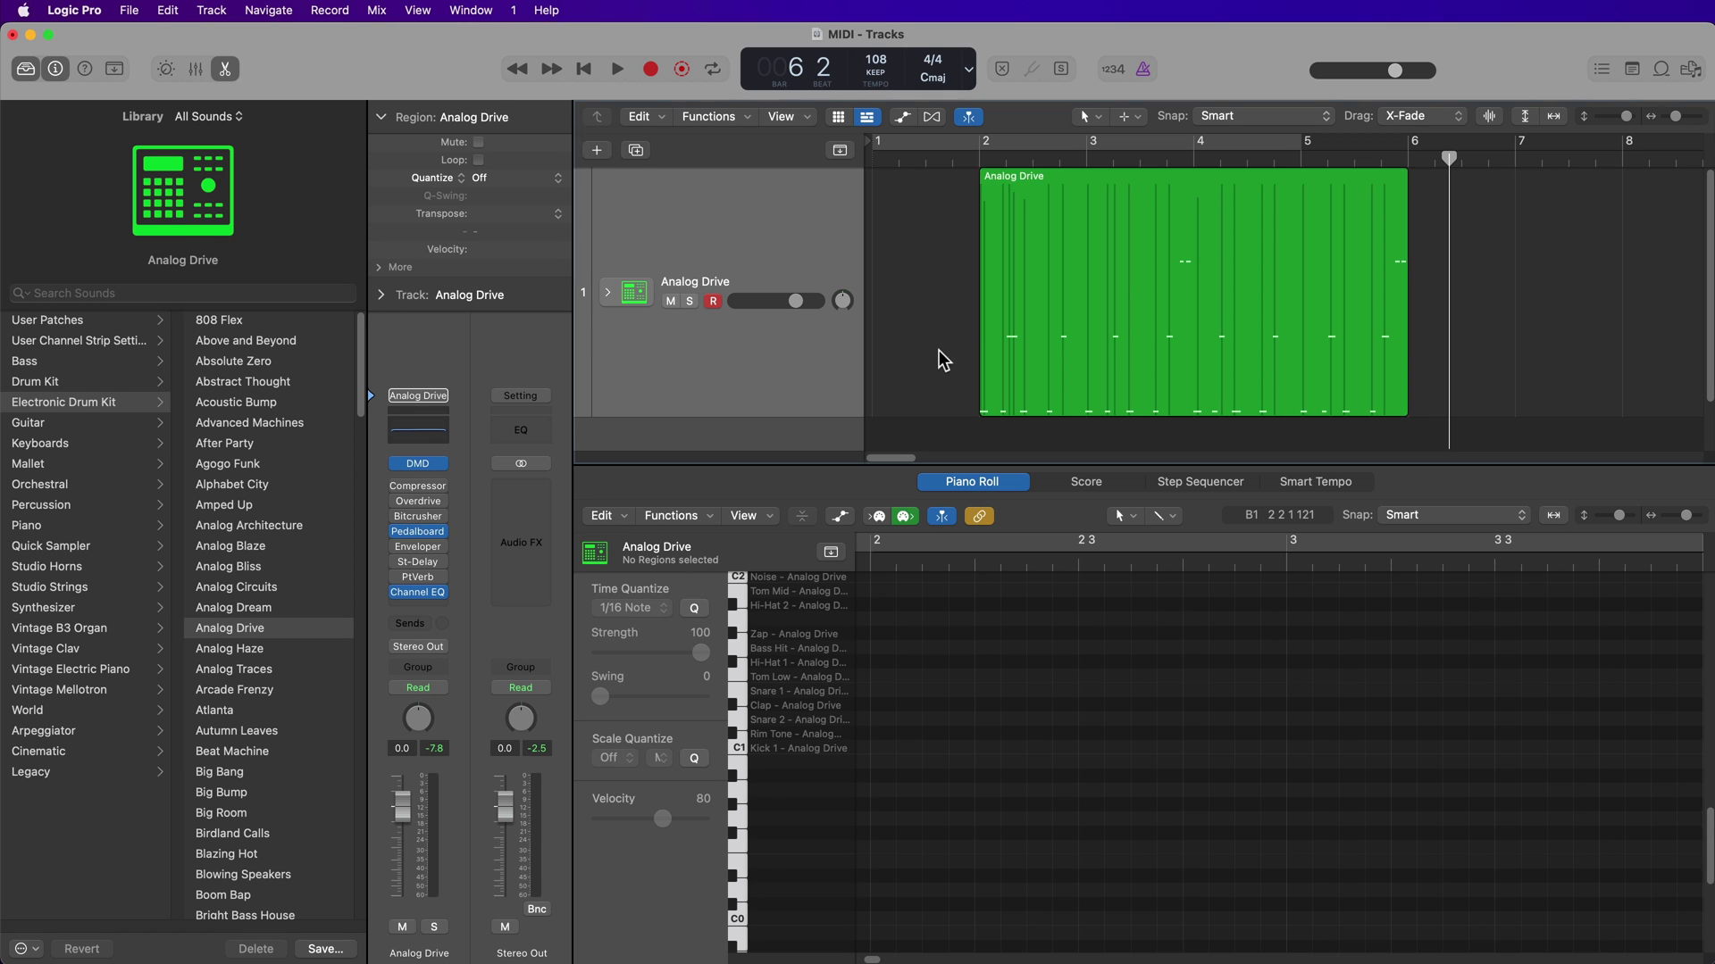
click(1129, 273)
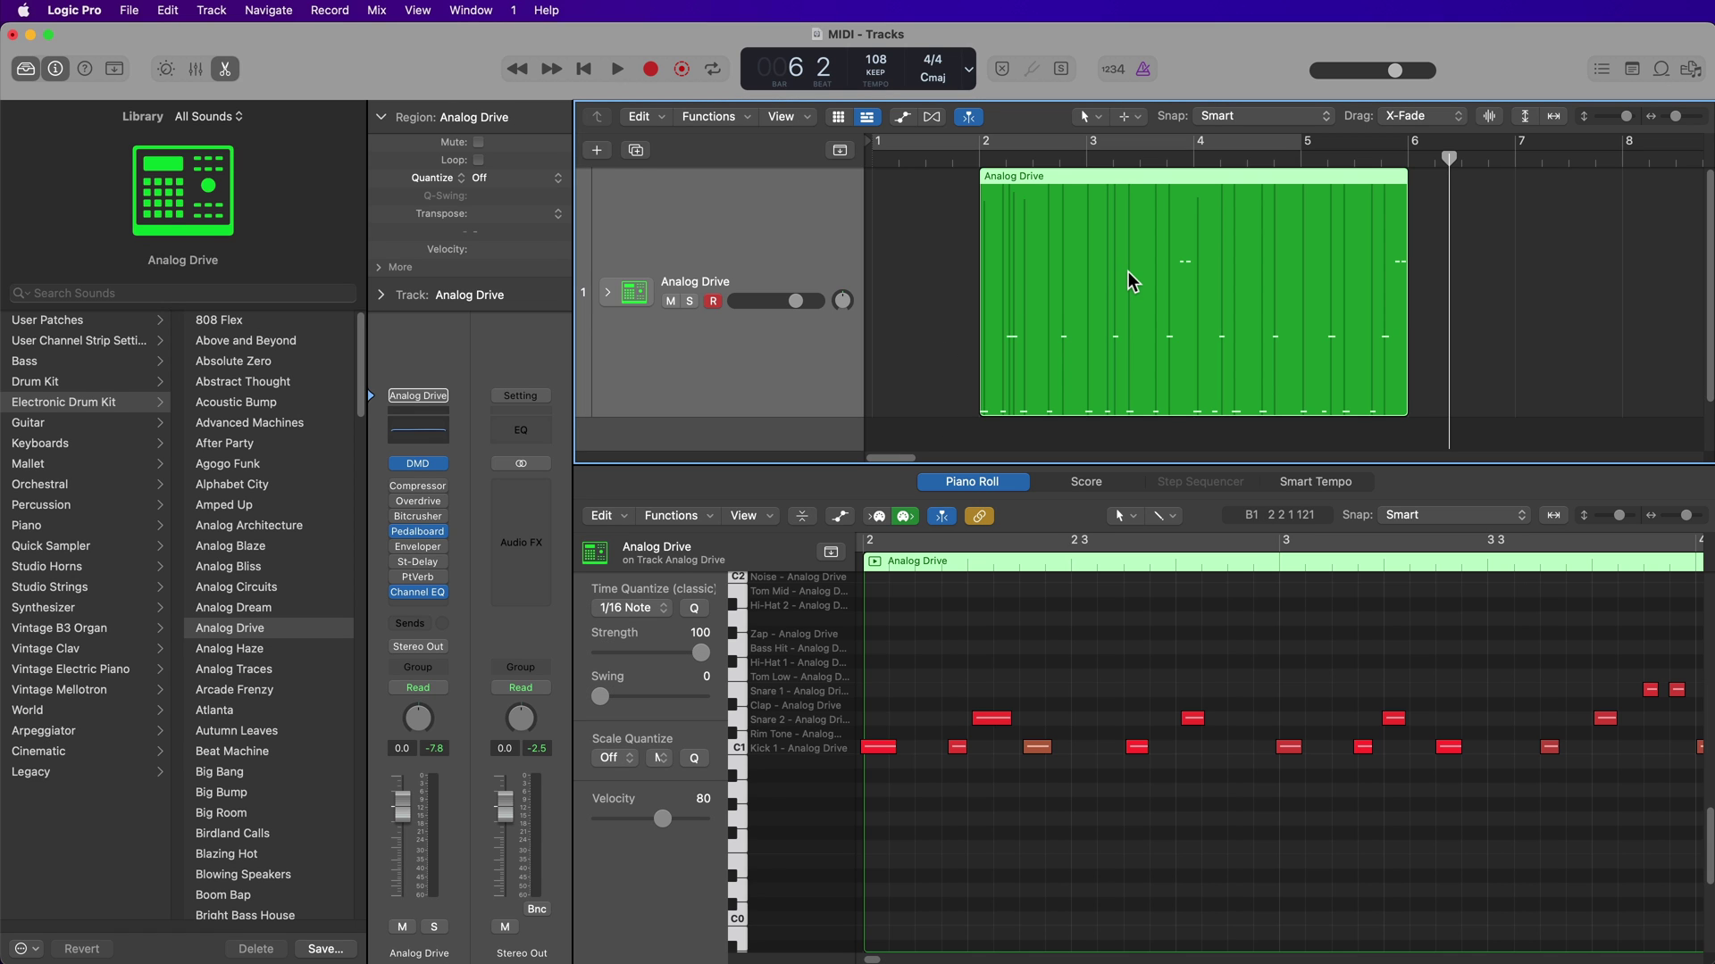
click(507, 178)
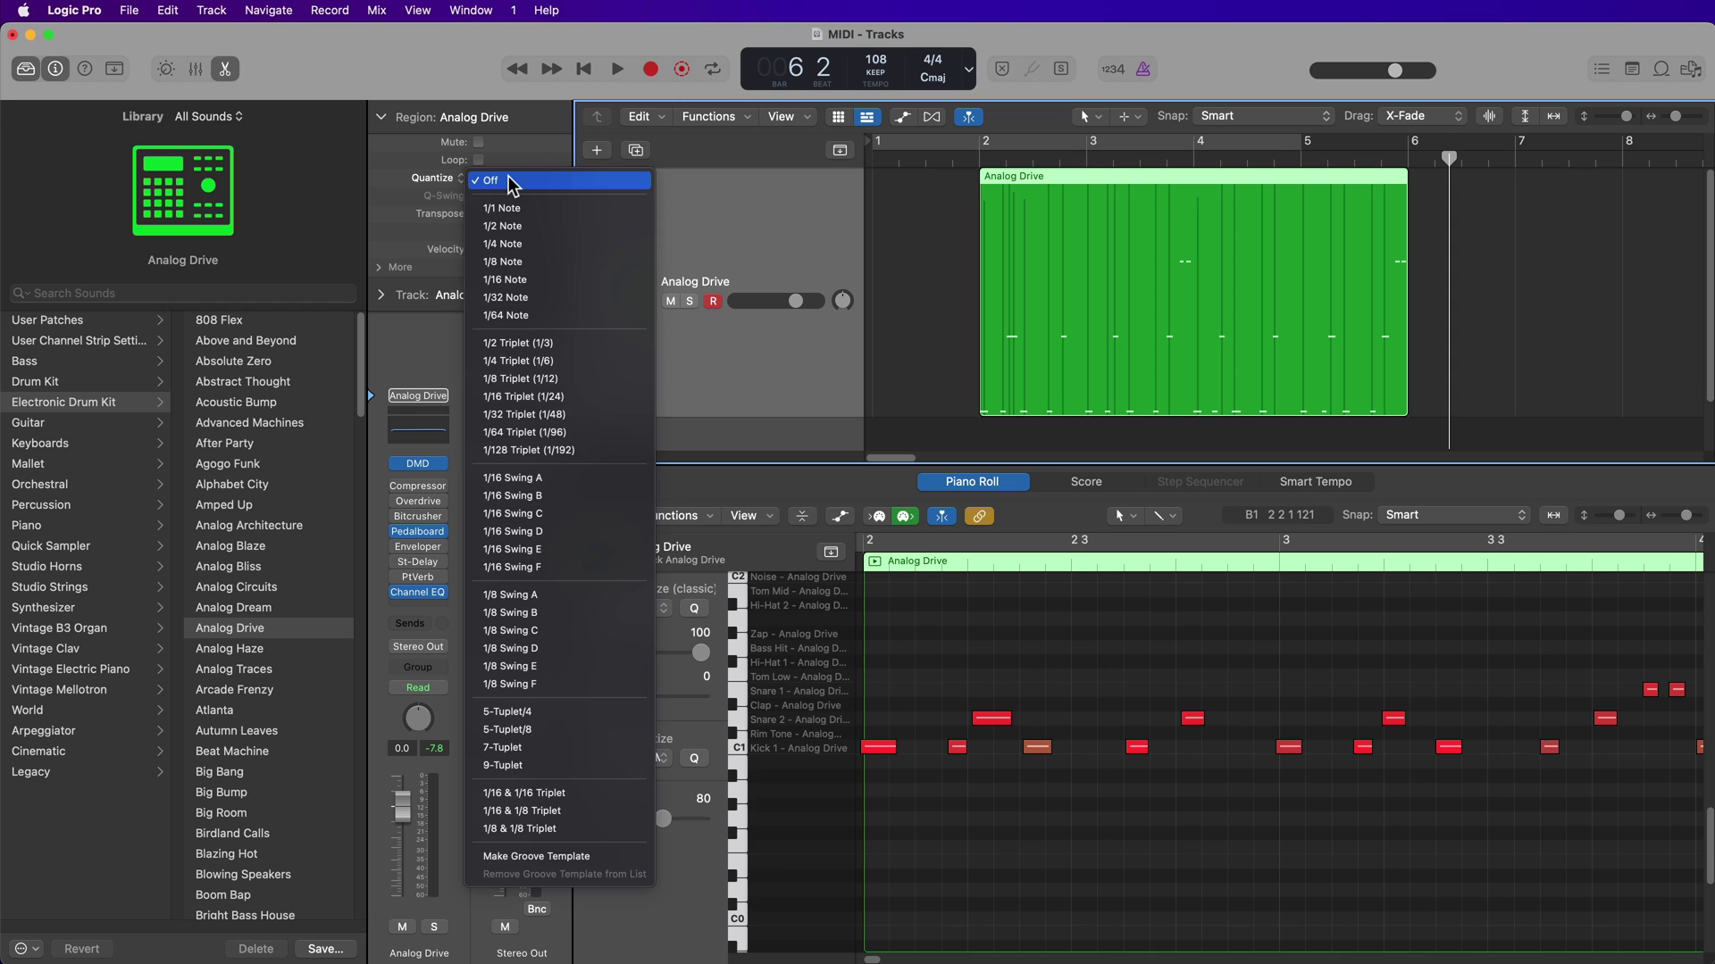
click(539, 282)
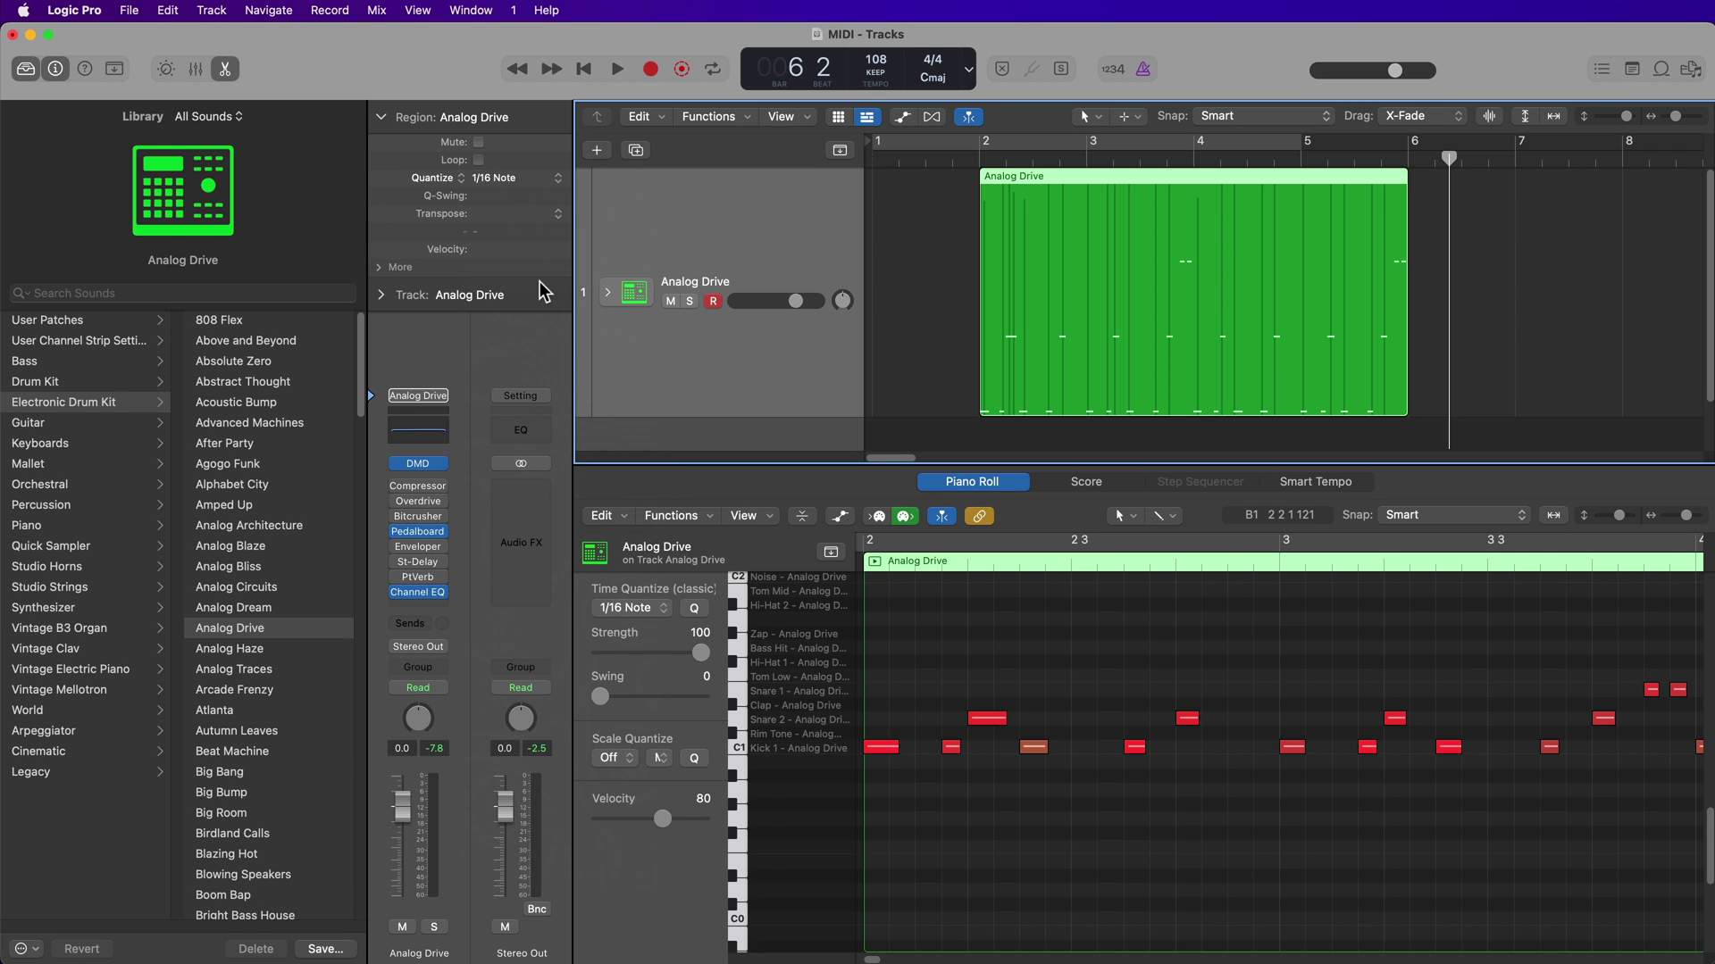
key(p)
click(1038, 554)
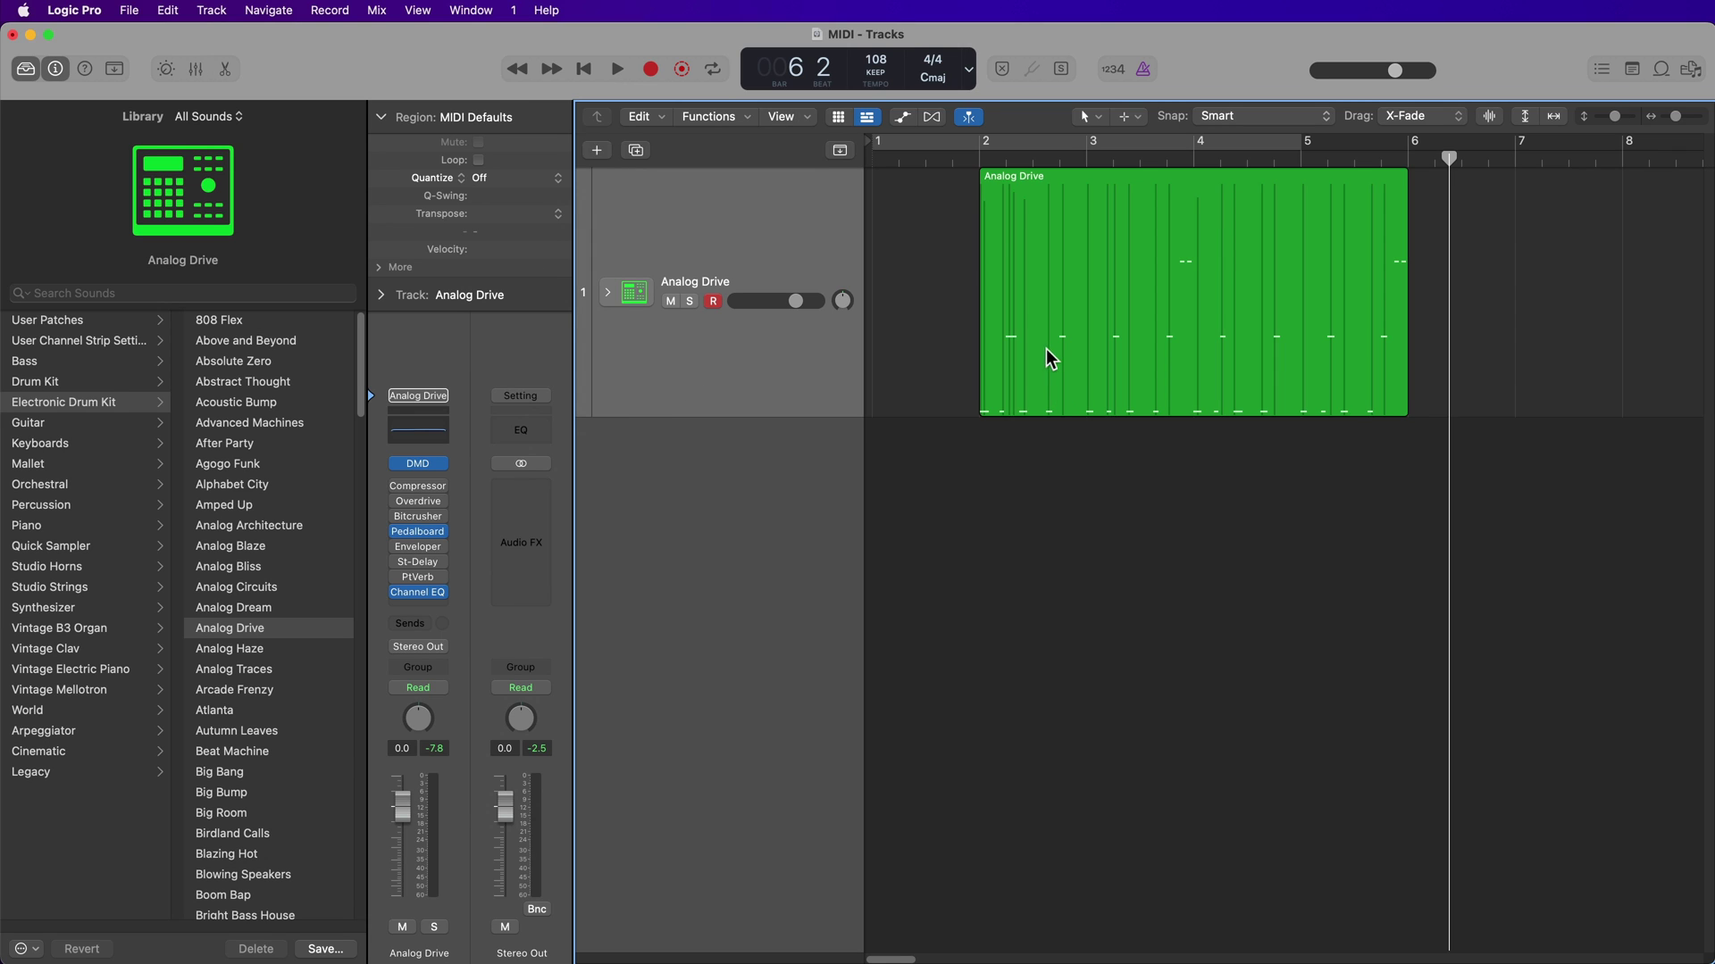
click(999, 198)
key(super+u)
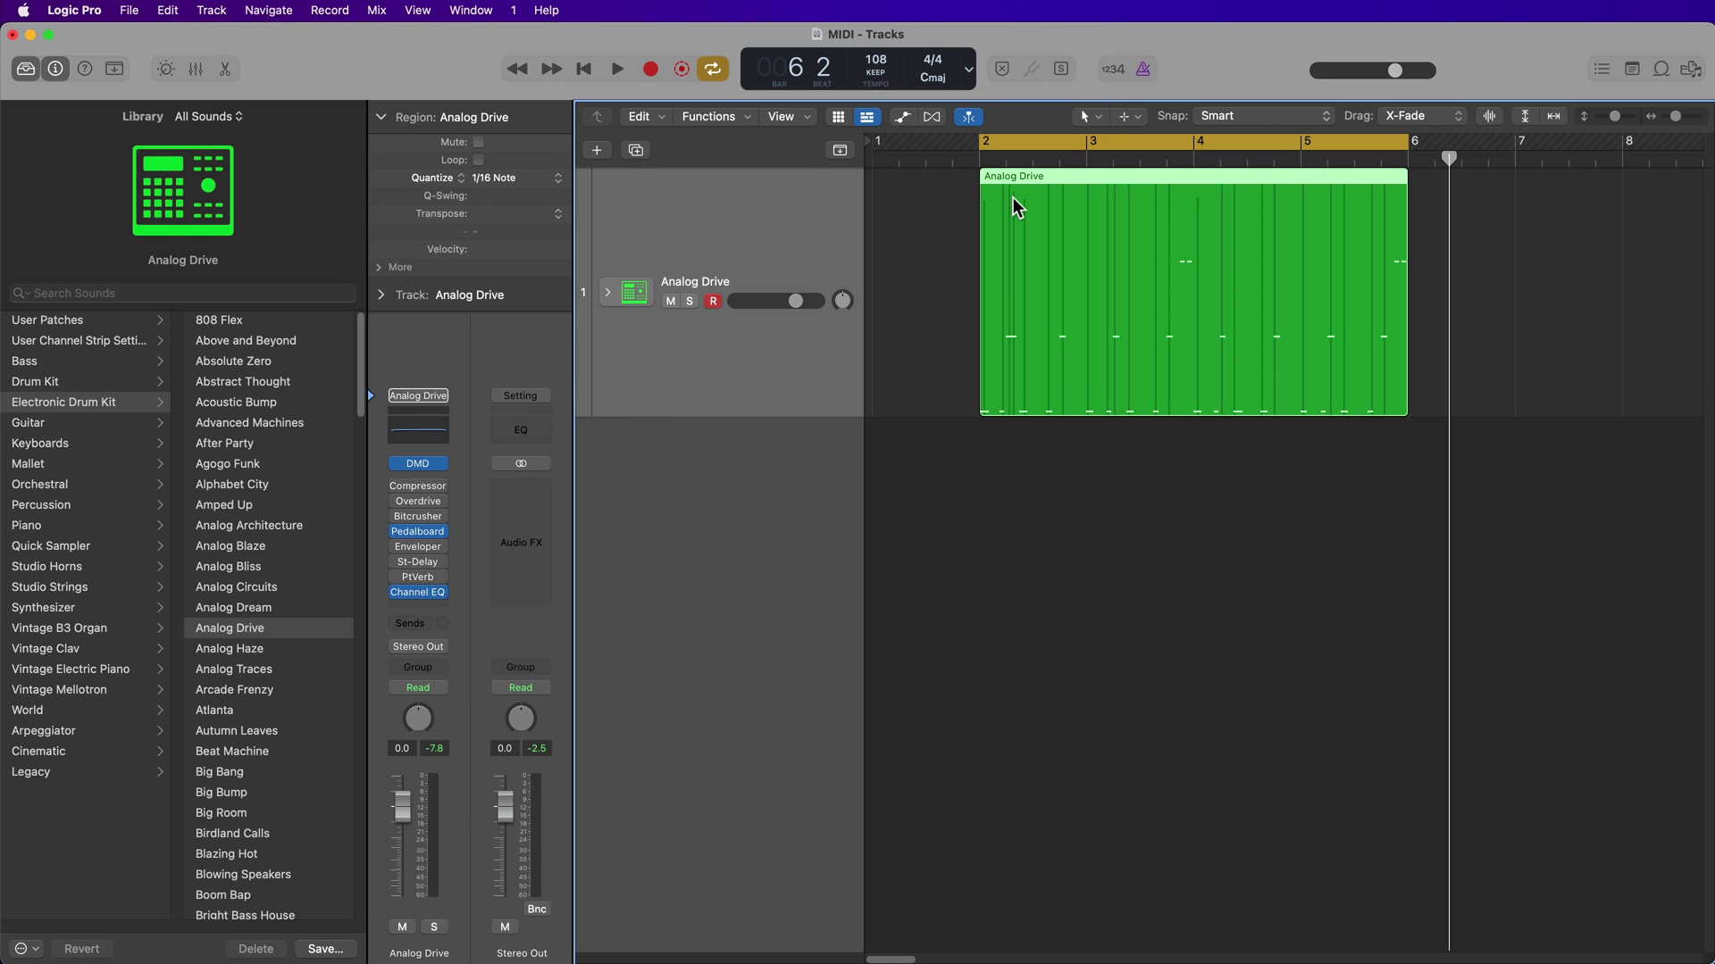
key(space)
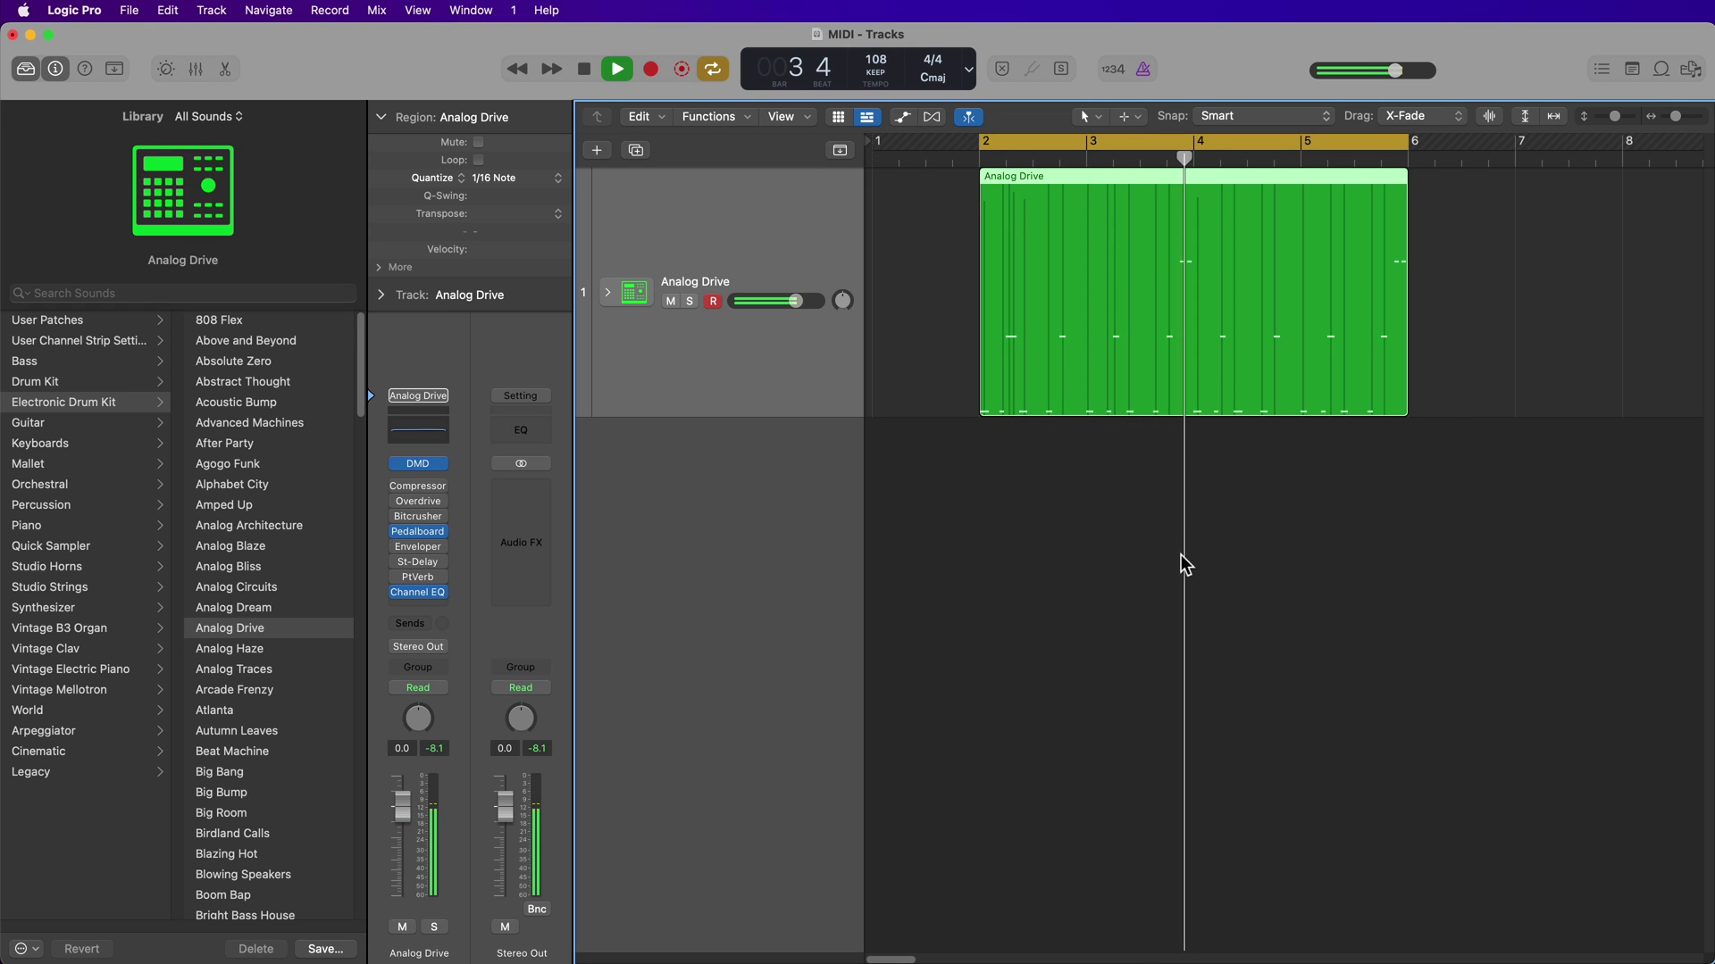
click(1157, 535)
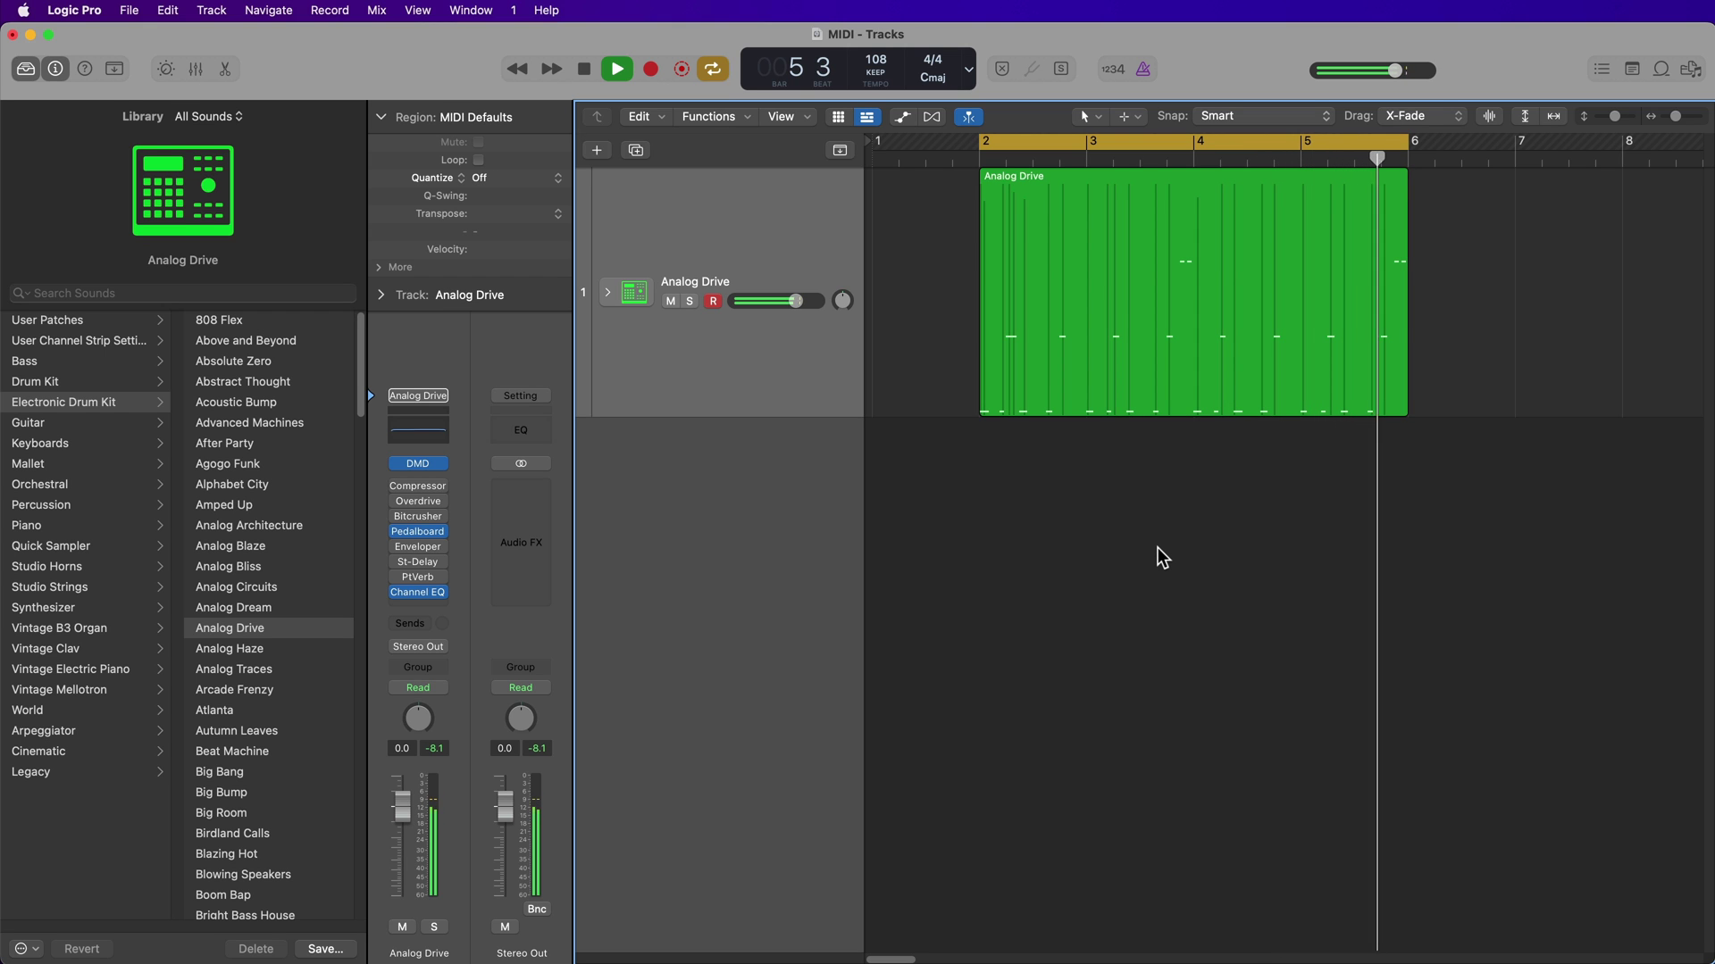
key(space)
key(Return)
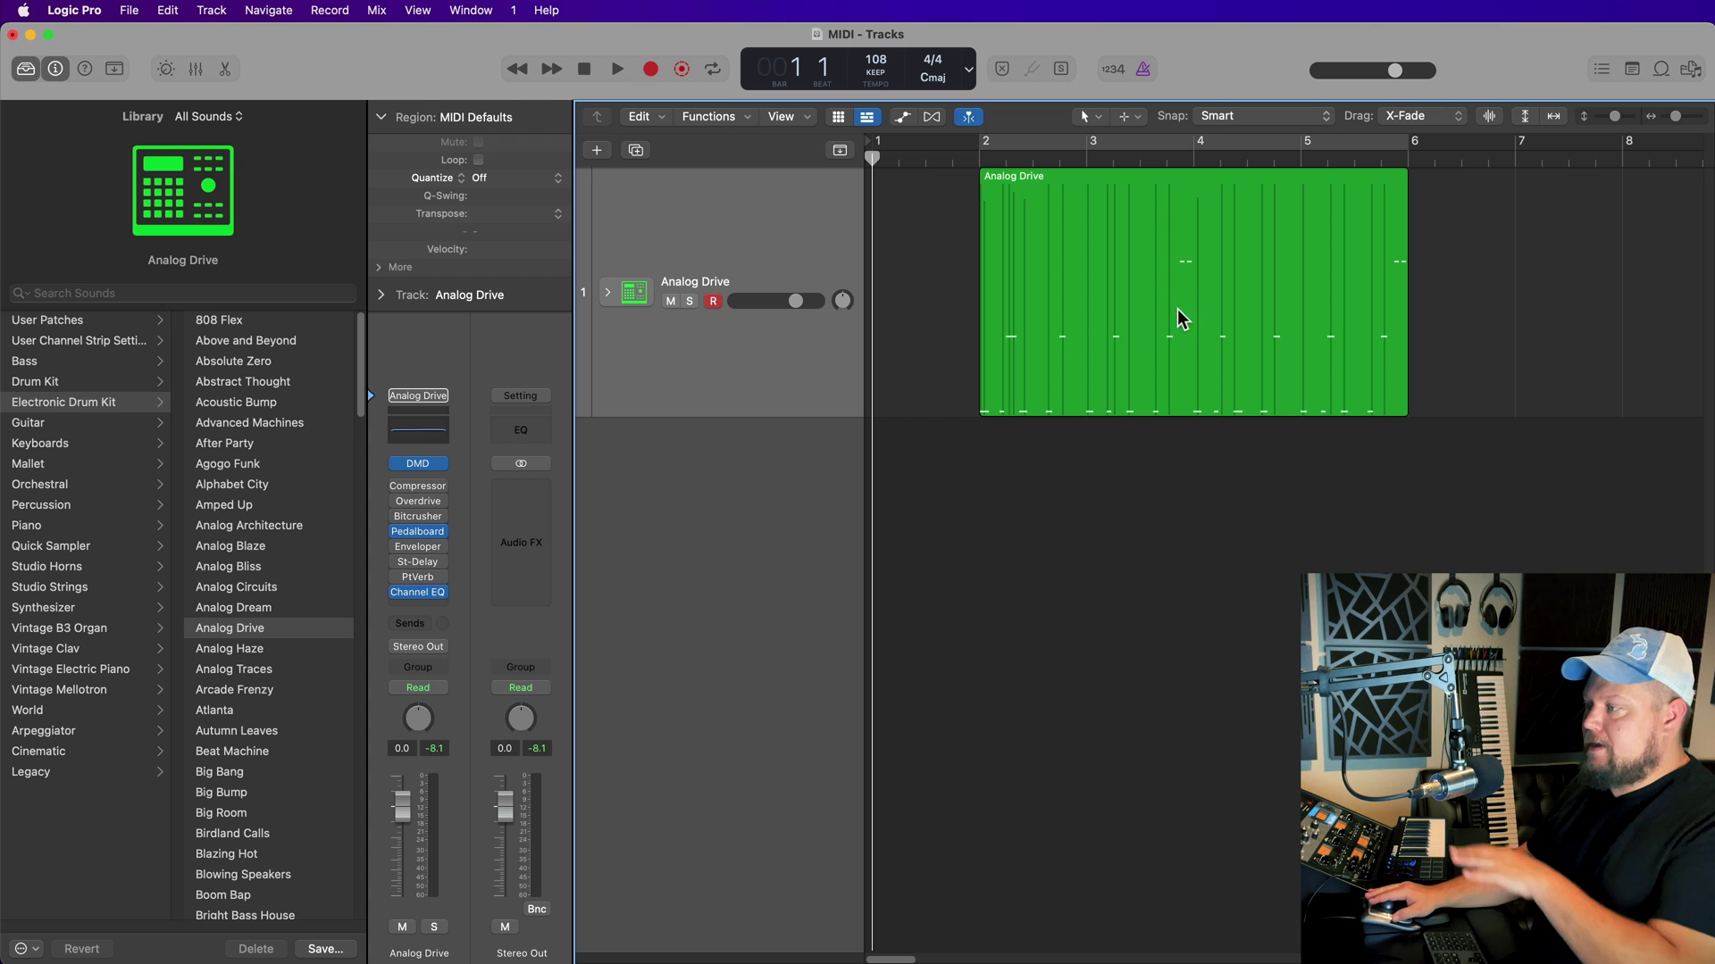
click(1195, 263)
click(1116, 504)
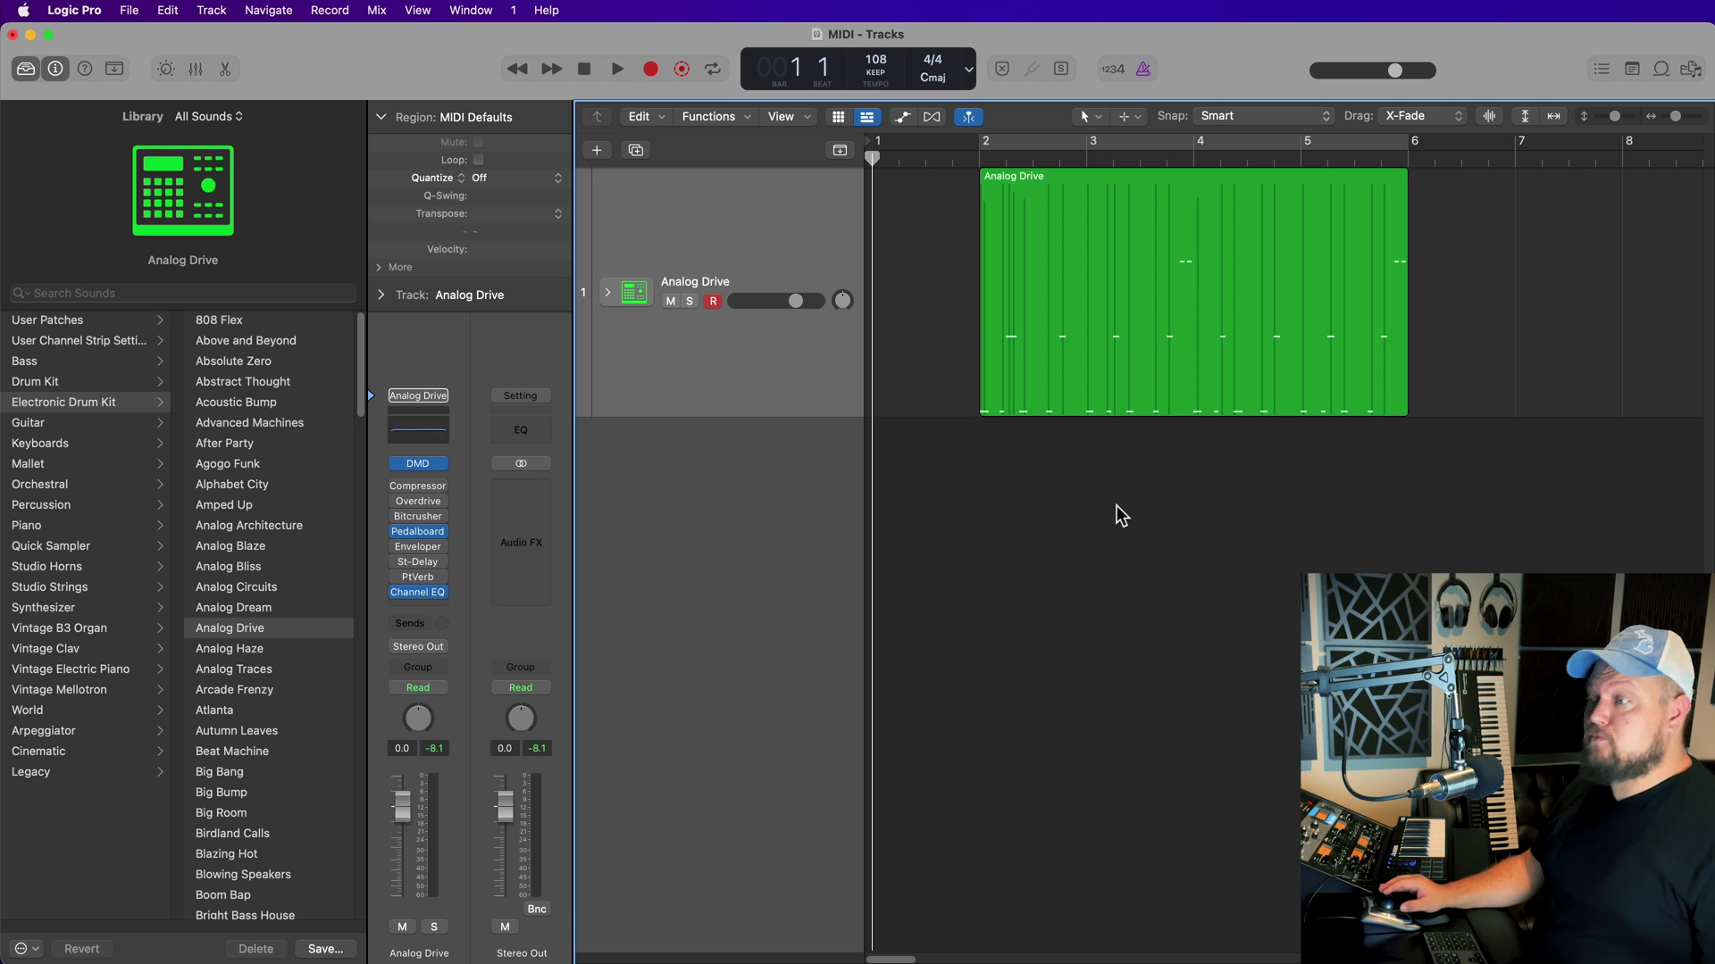
click(96, 11)
mouse_move(92, 66)
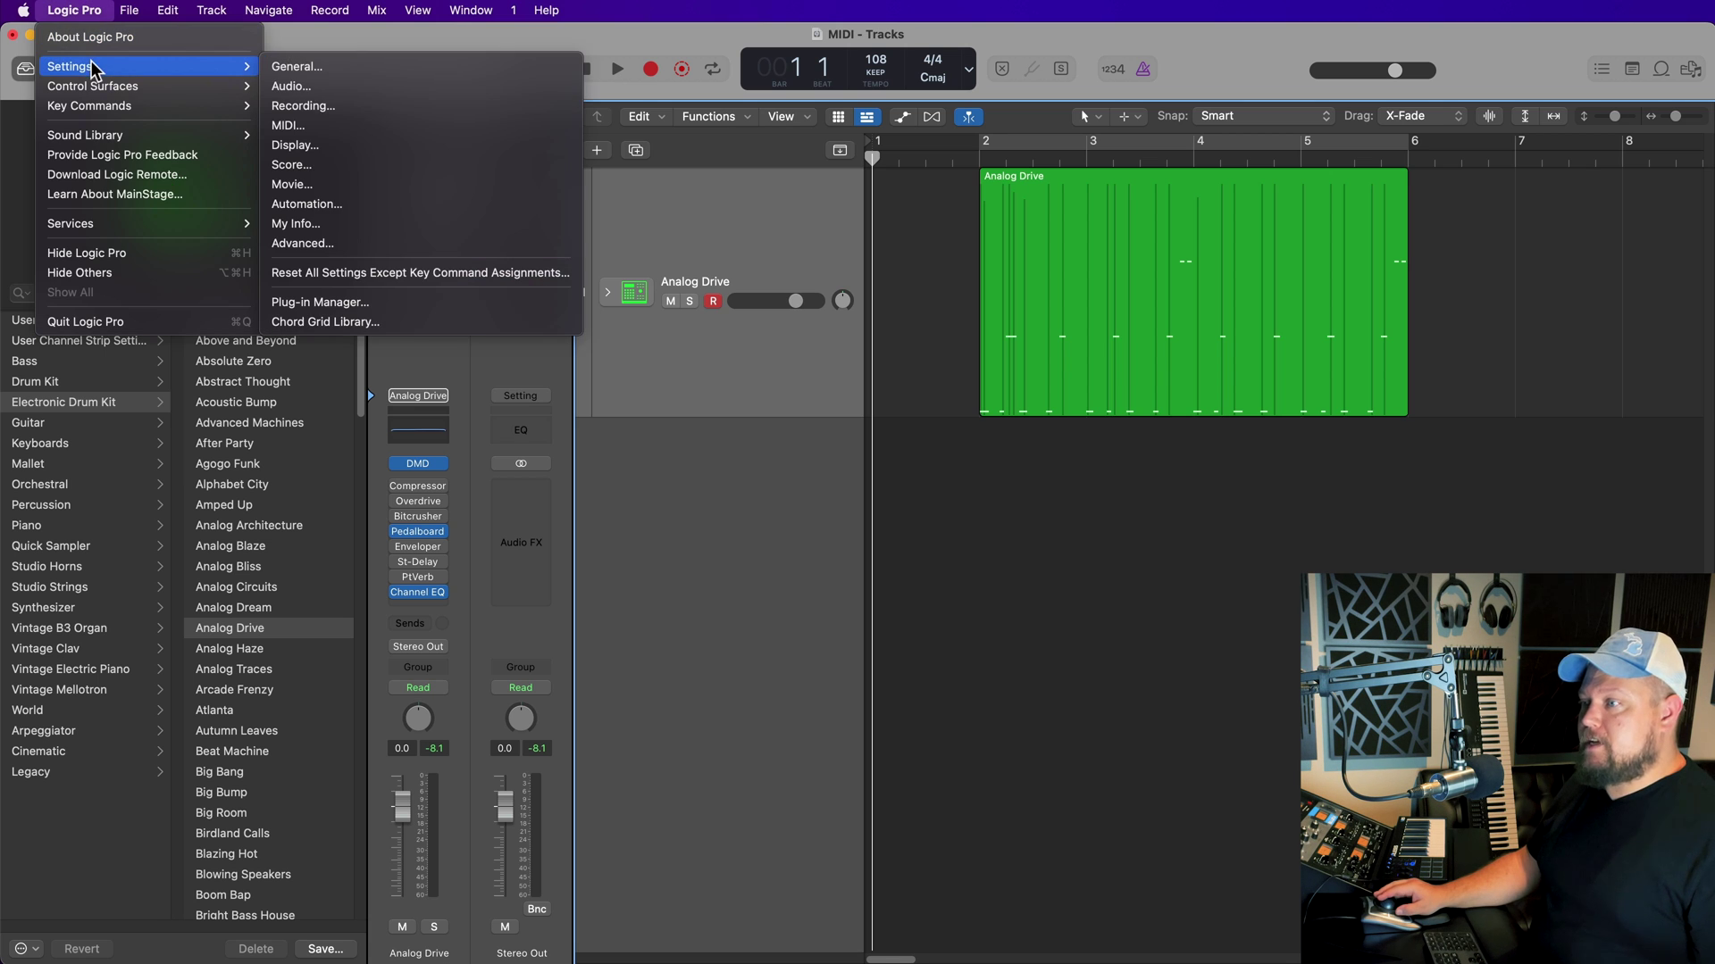
click(360, 108)
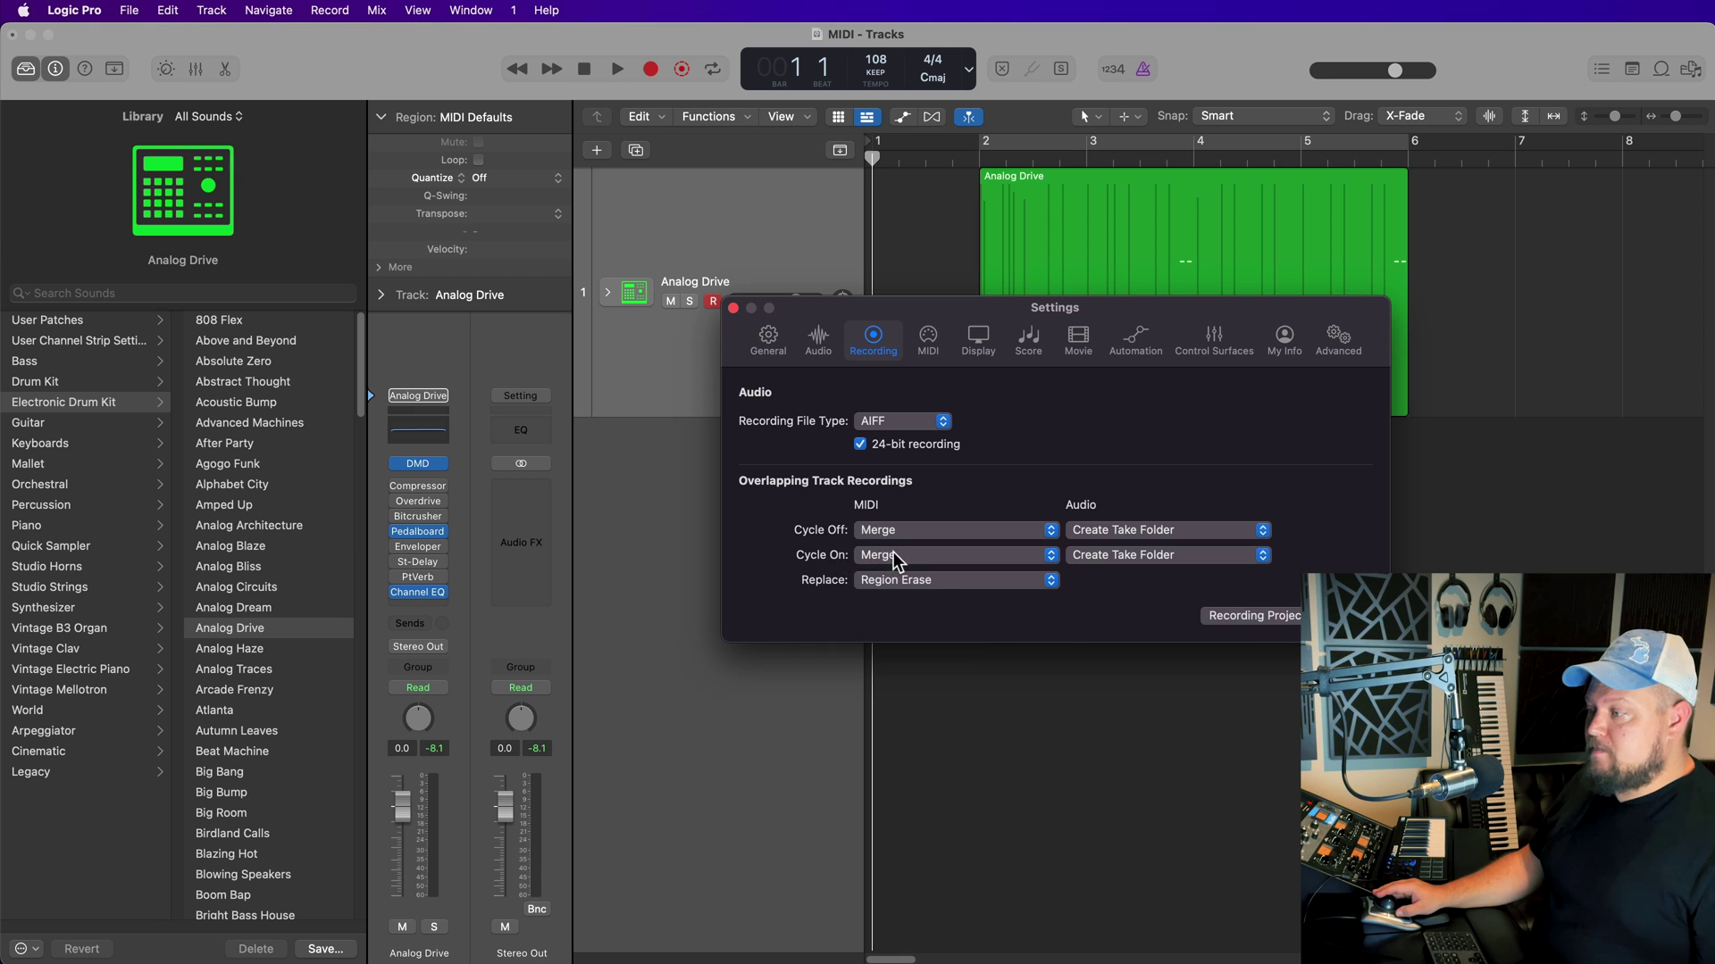
click(893, 553)
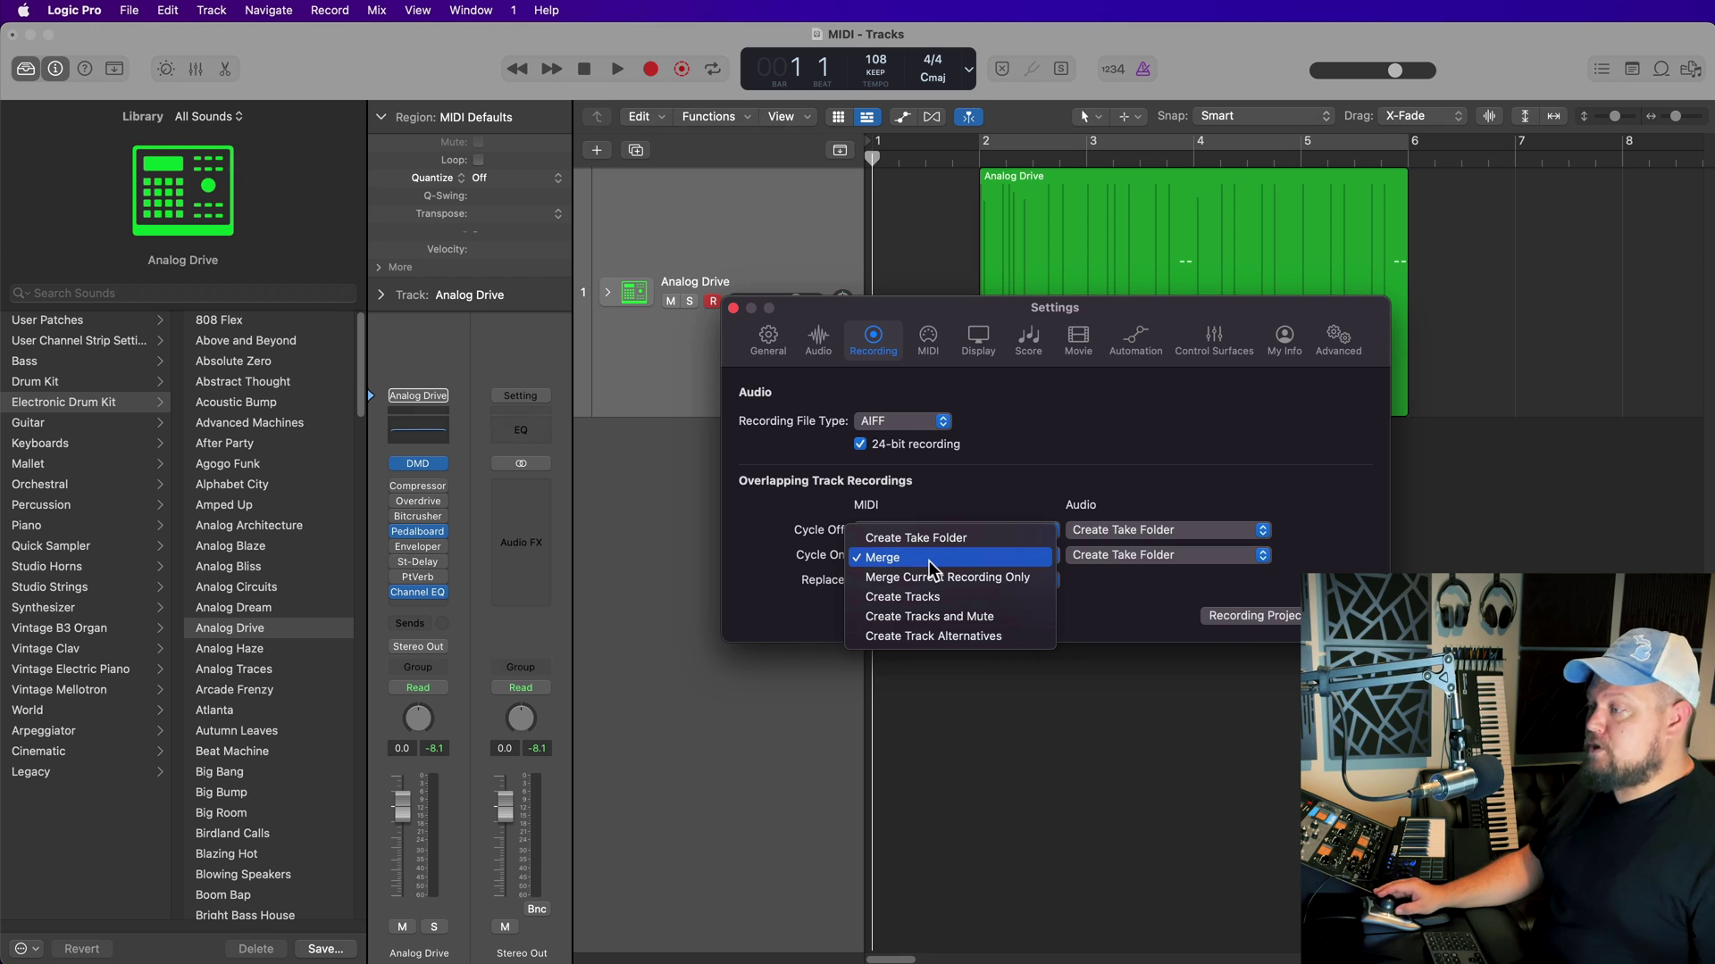
click(929, 559)
click(914, 532)
click(915, 533)
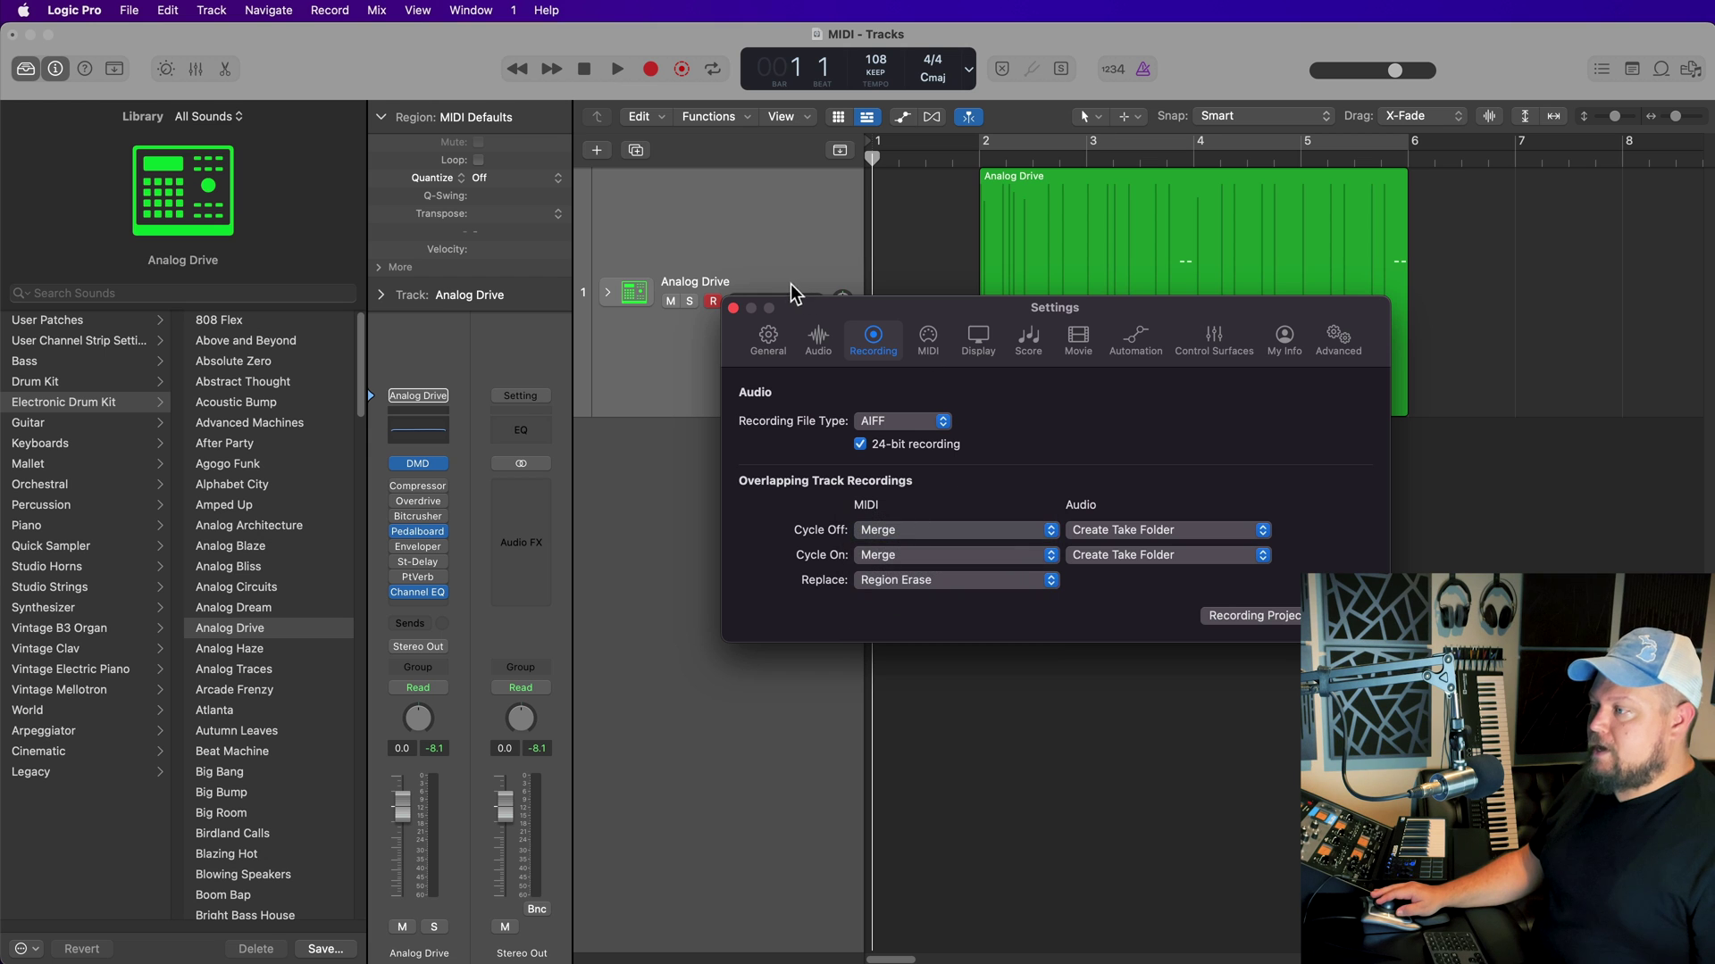
click(734, 308)
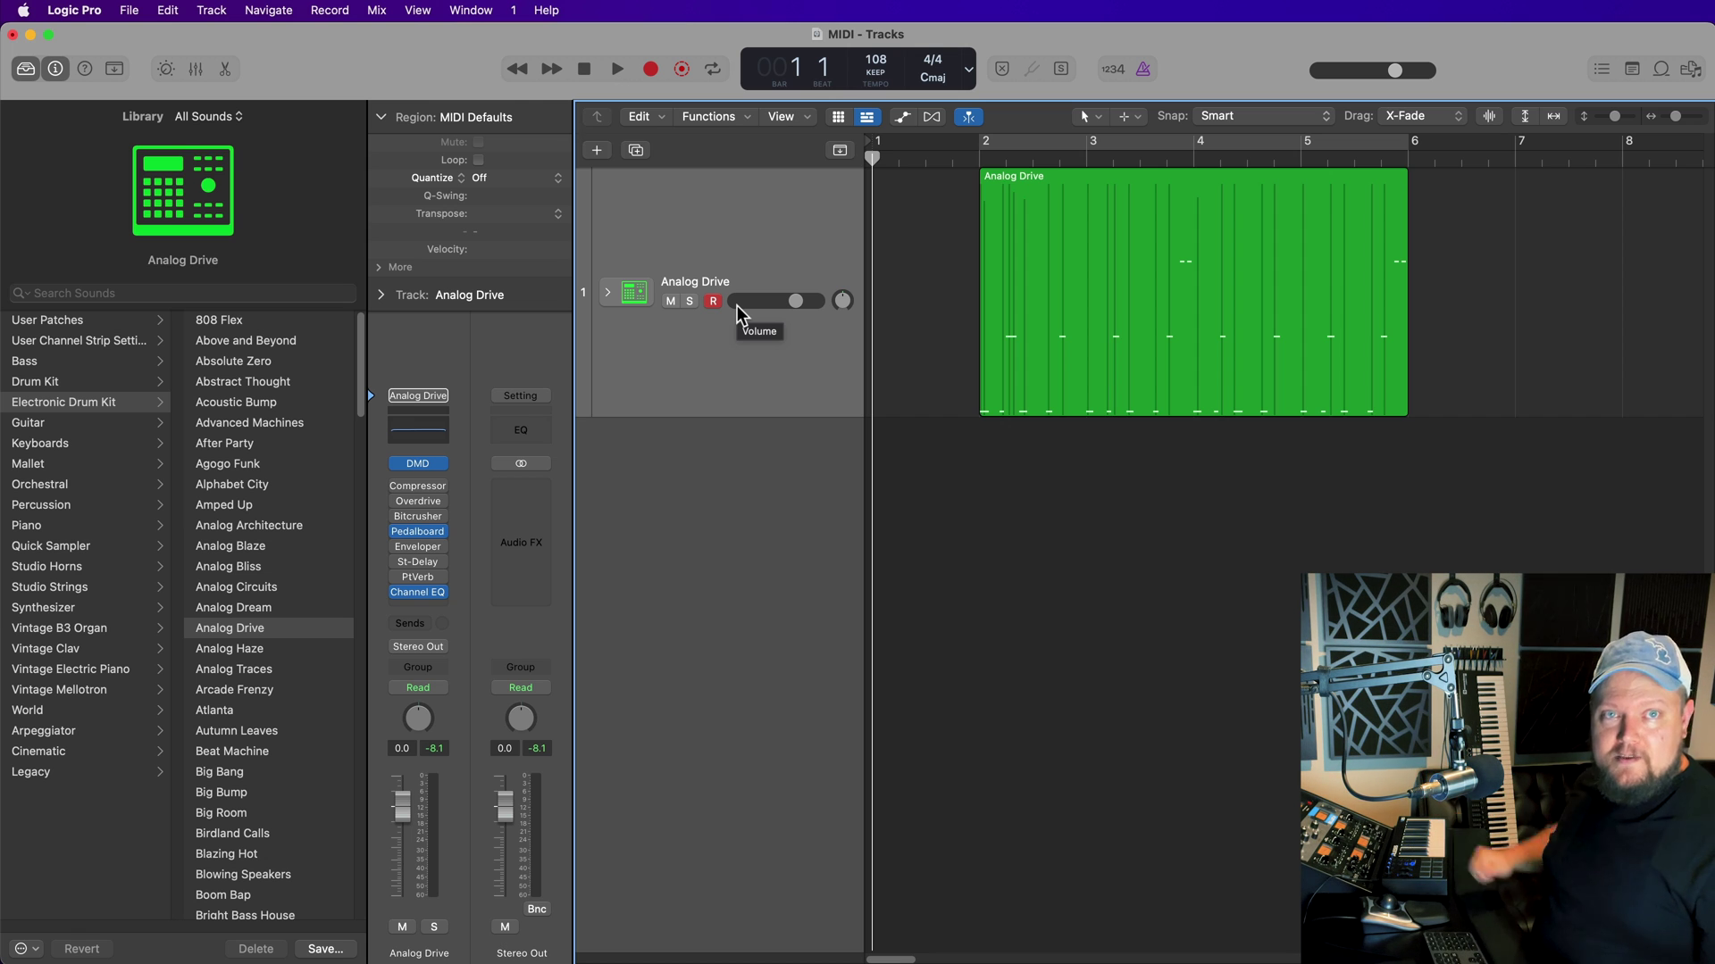
- Record a new pass of drum hits over the cycle, then view the merged notes in the Piano Roll
key(r)
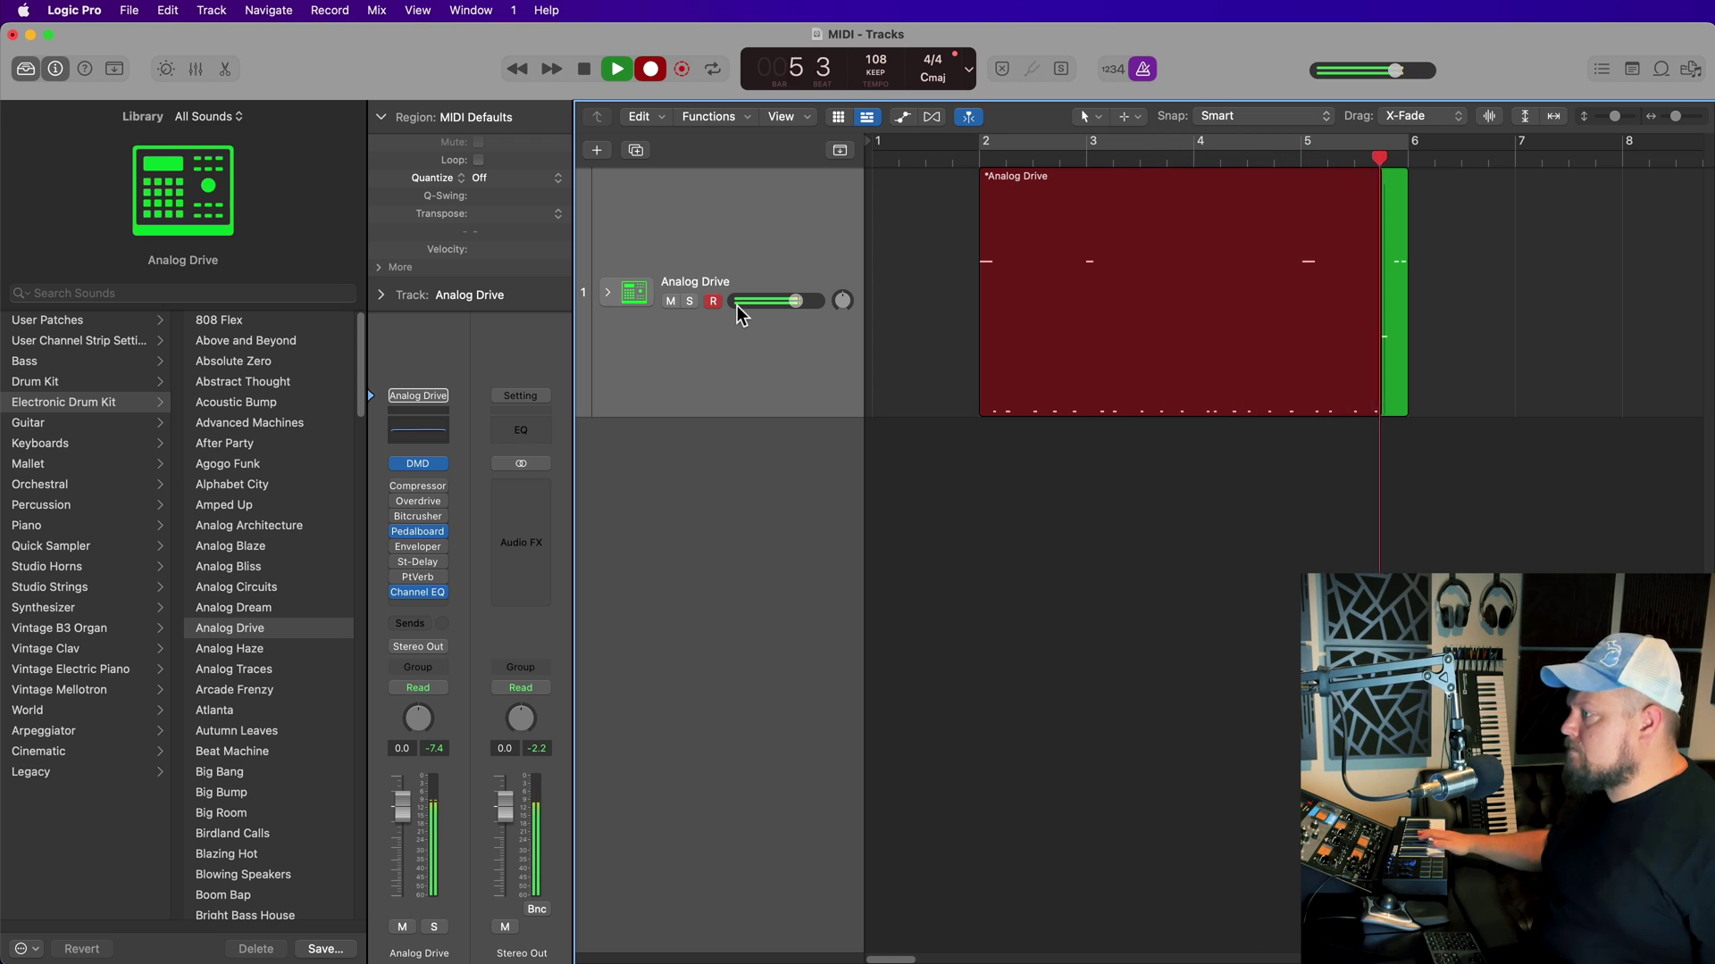
key(space)
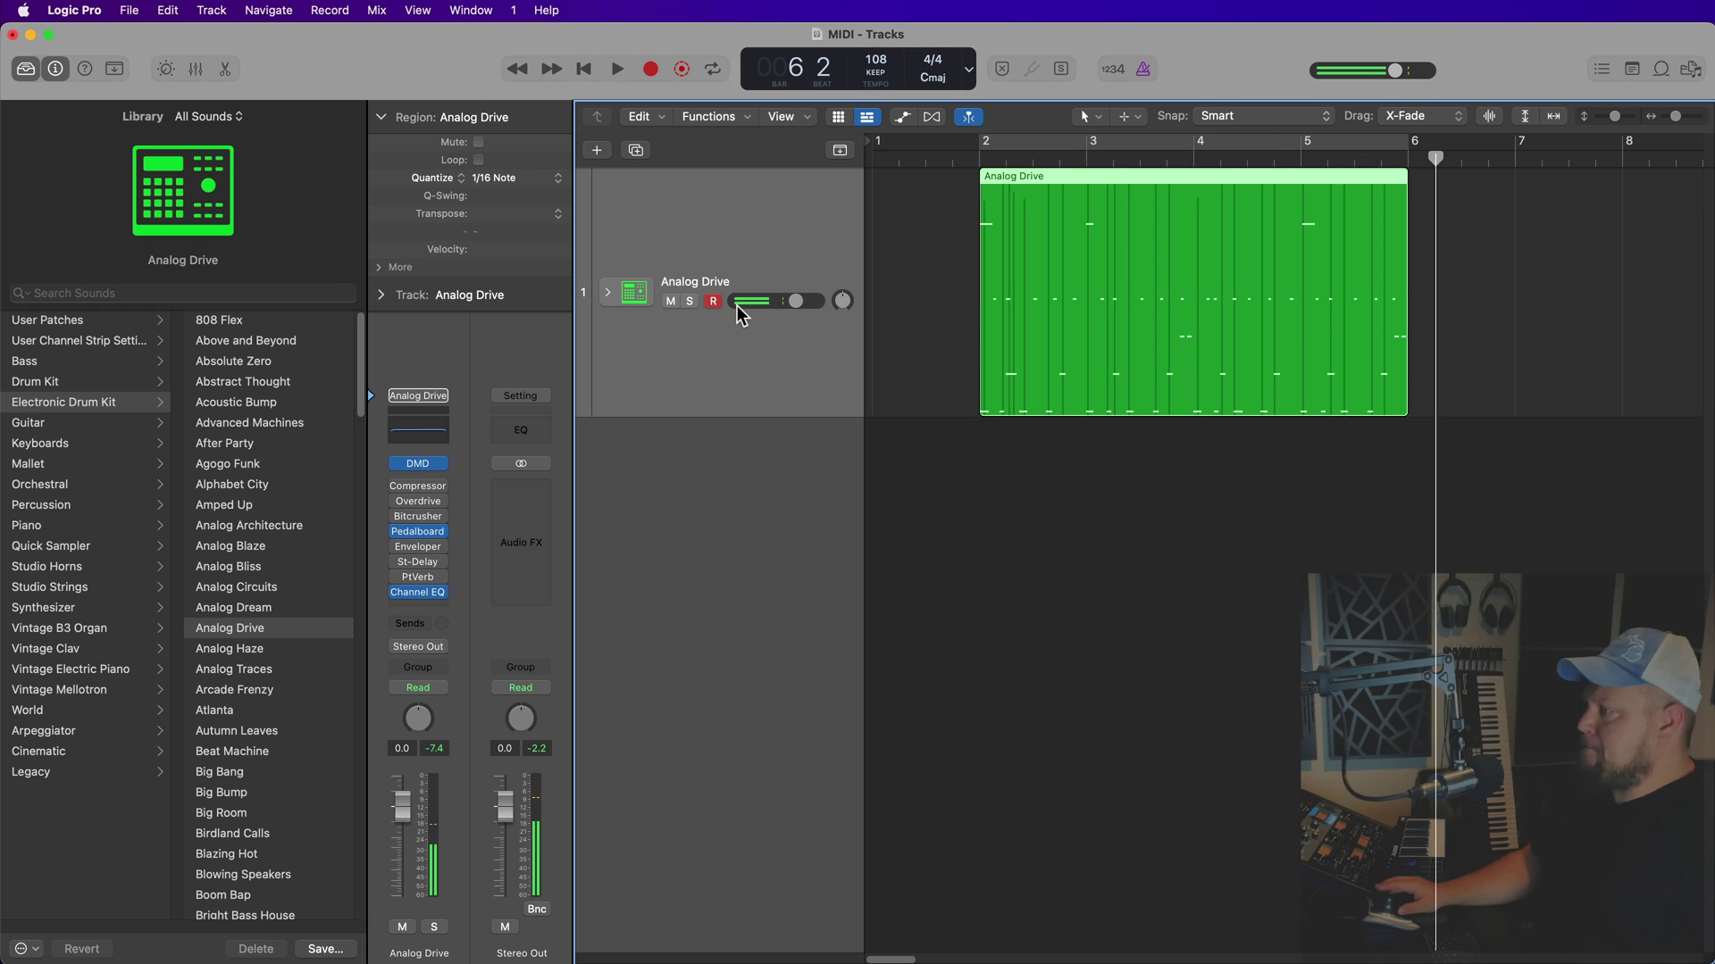
double_click(1157, 268)
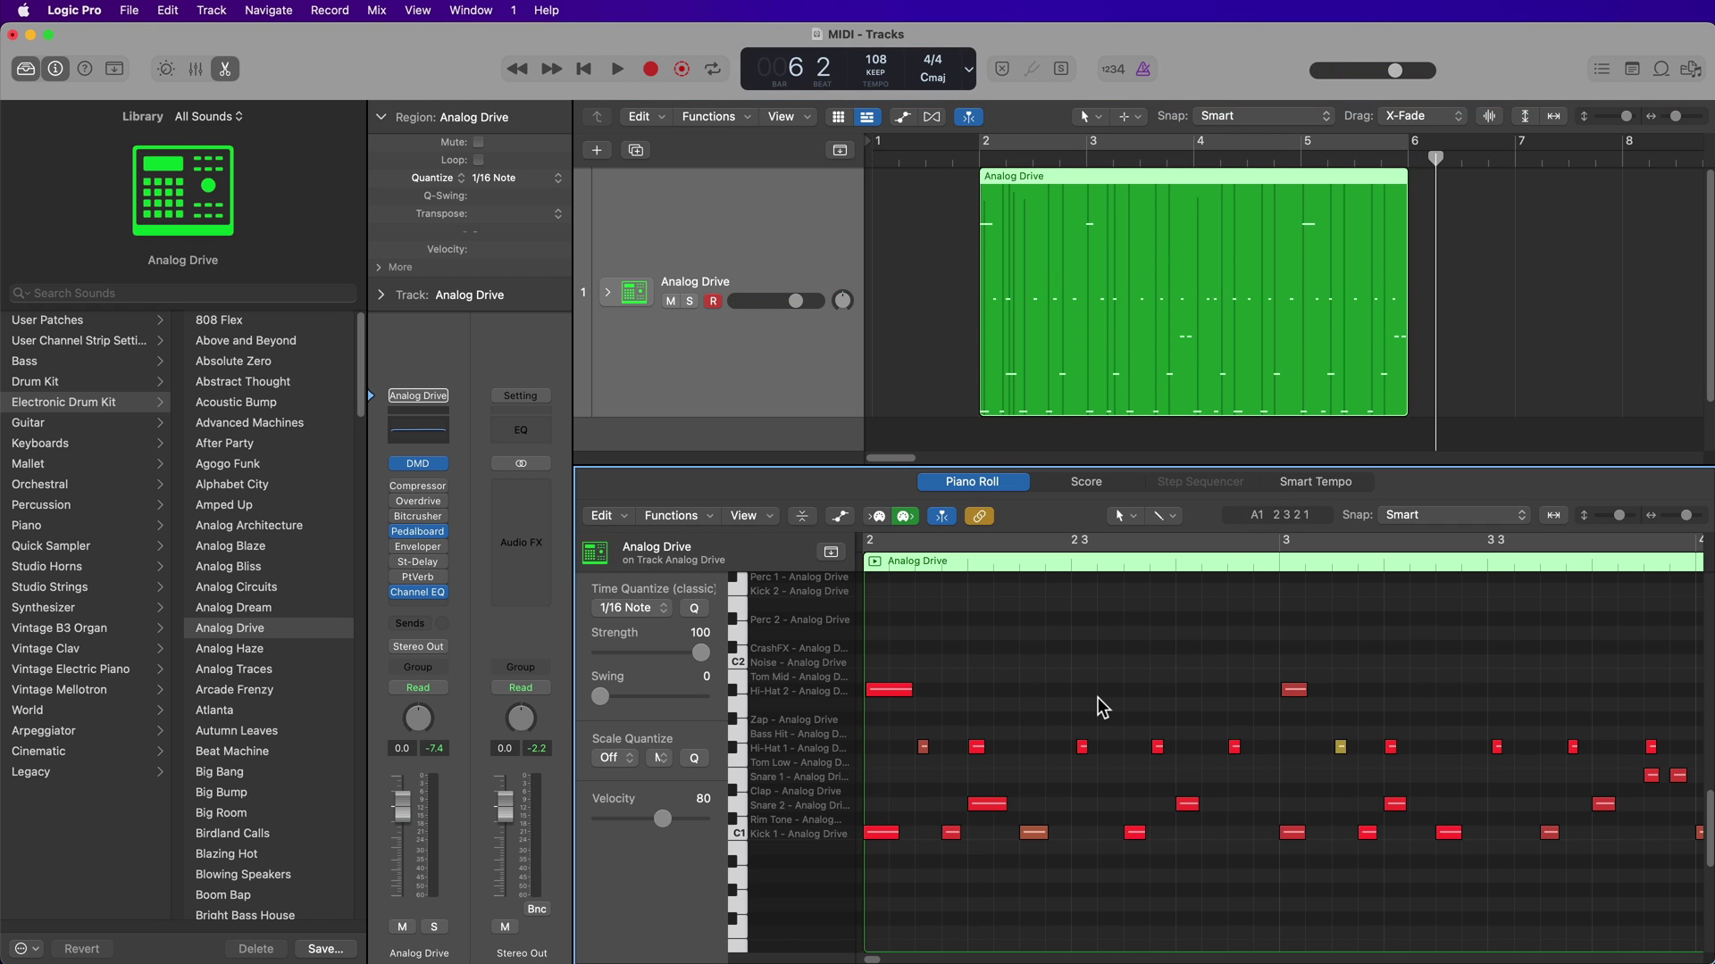
- Reselect the Analog Drive region and switch its Quantize to Off, then back to 1/16 Note
click(936, 373)
click(1081, 314)
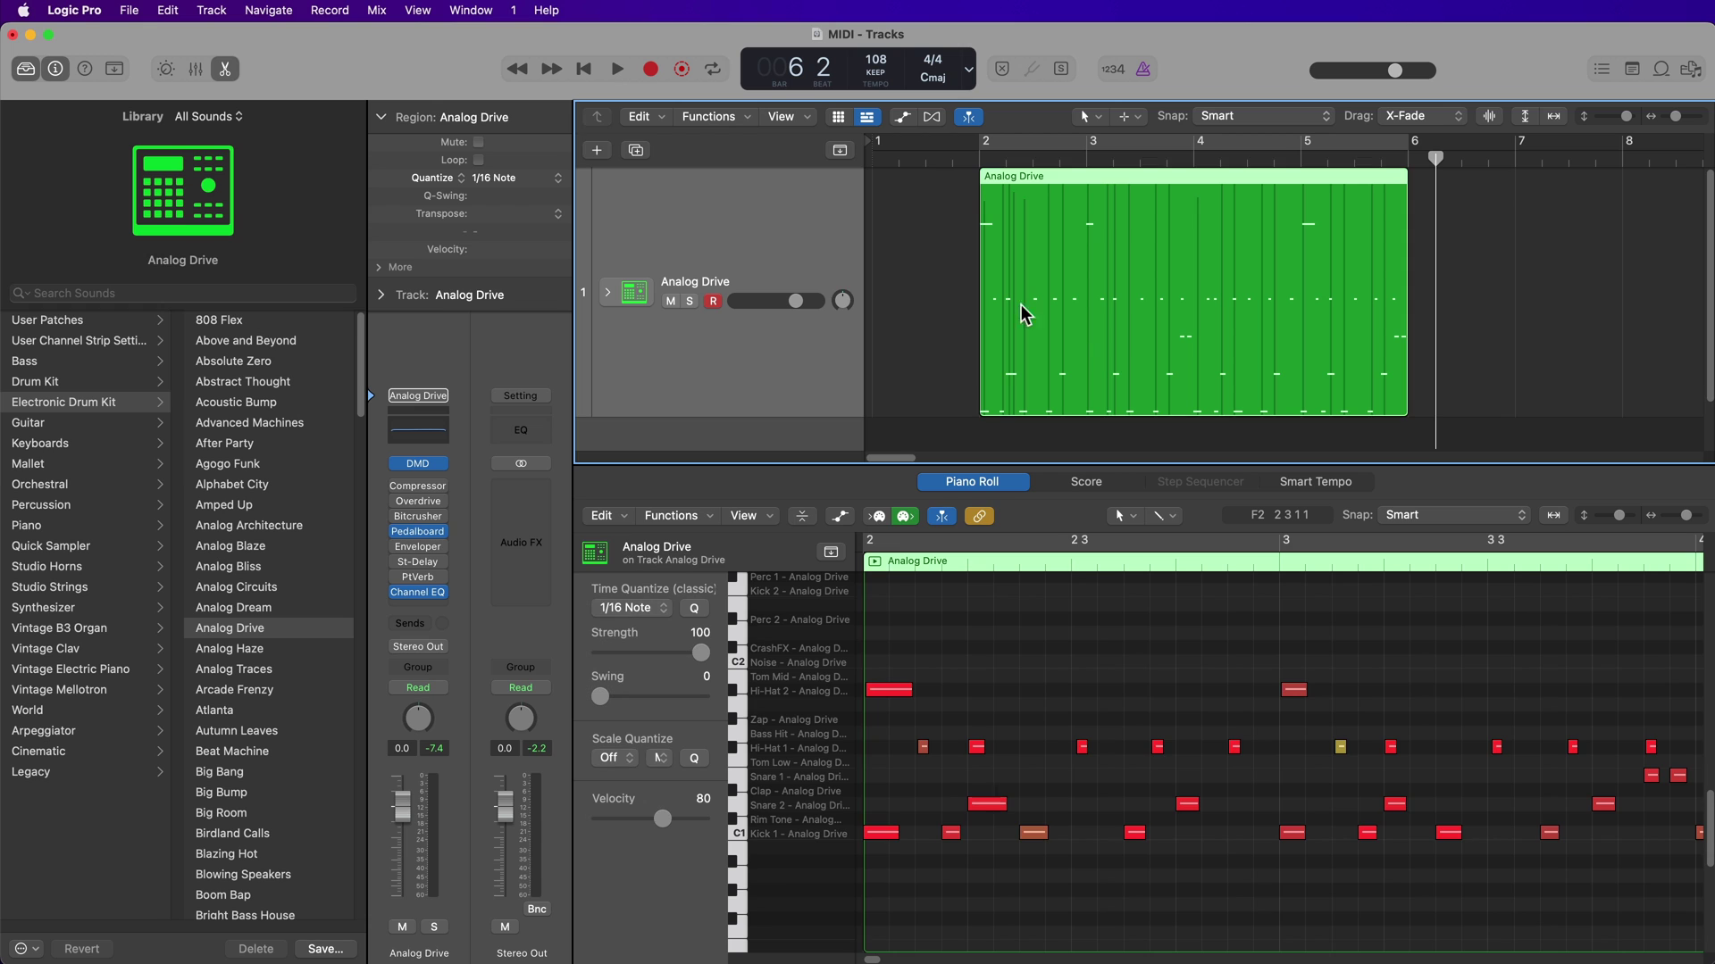
click(497, 180)
click(505, 184)
click(507, 184)
click(499, 75)
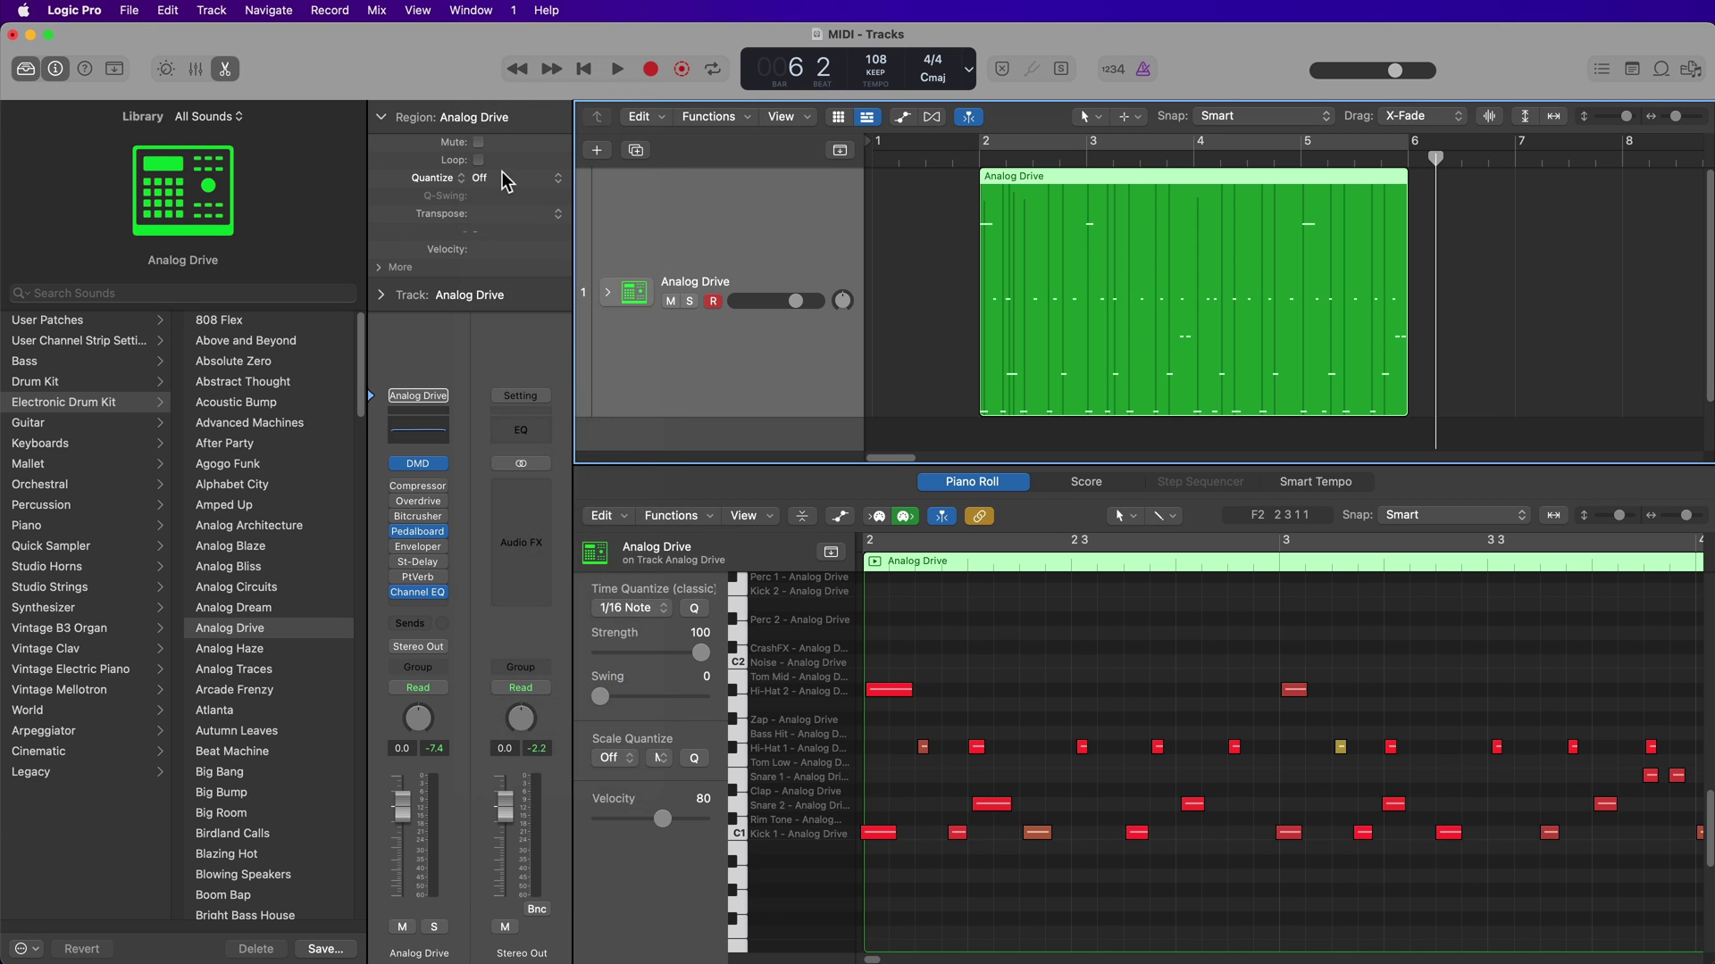
click(507, 183)
click(521, 276)
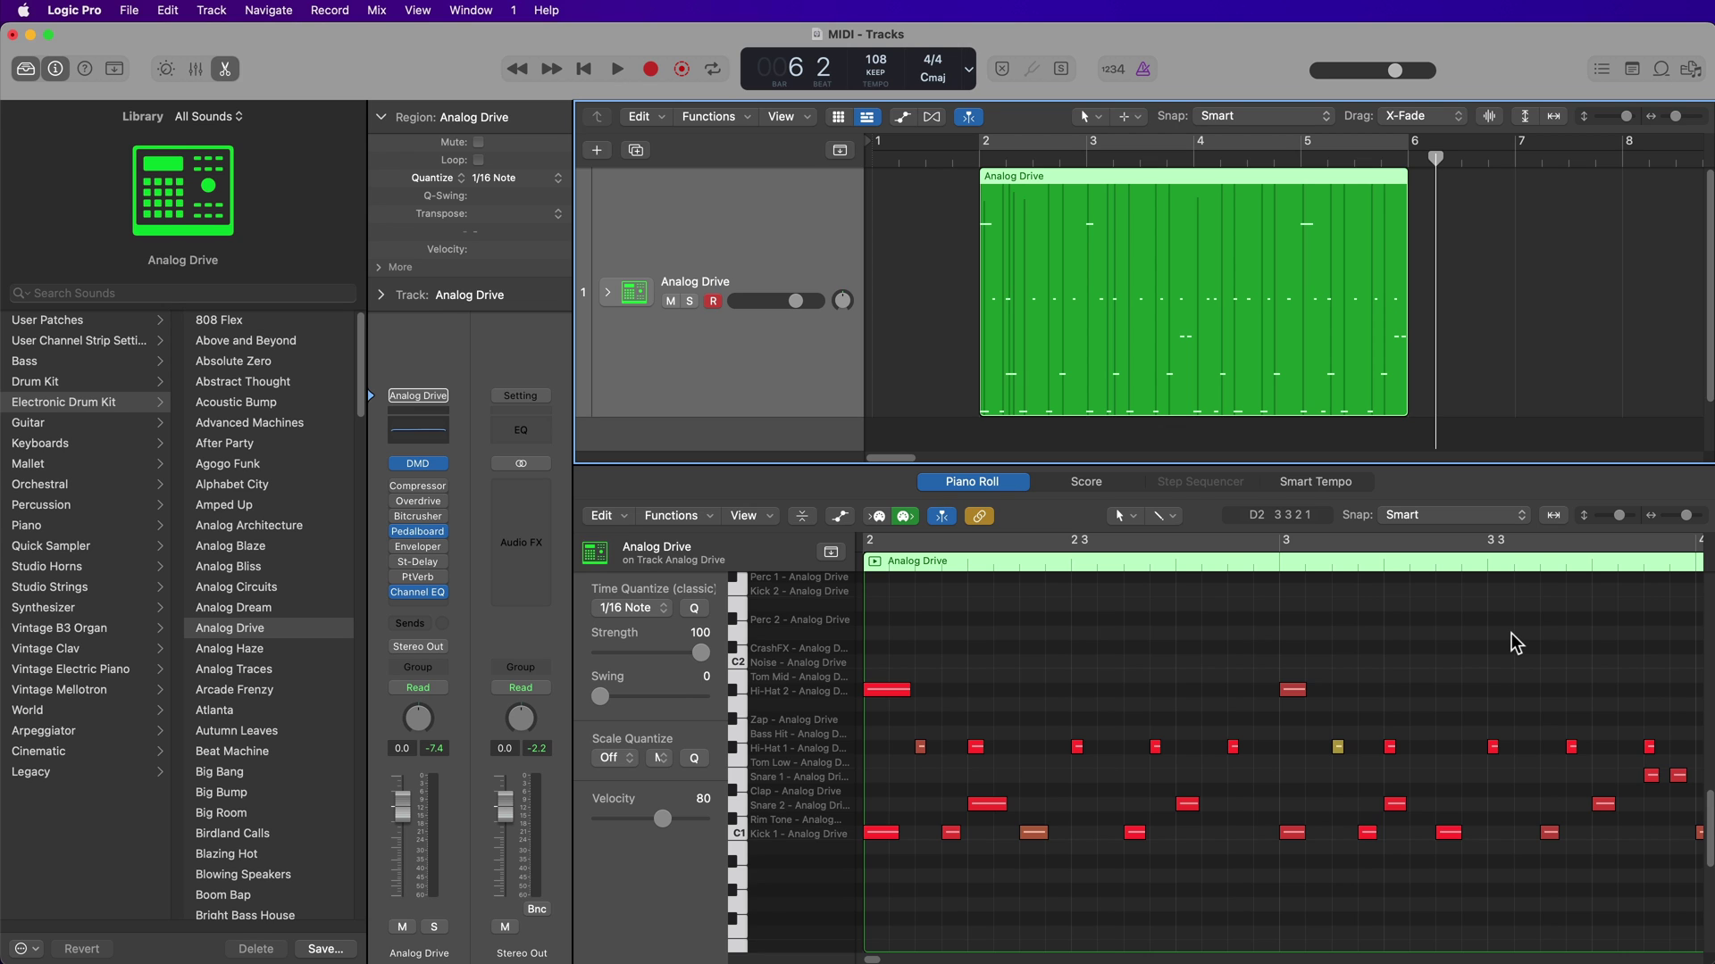
- Close the note editor, deselect the drums and shorten the Analog Drive track row
key(e)
click(1067, 545)
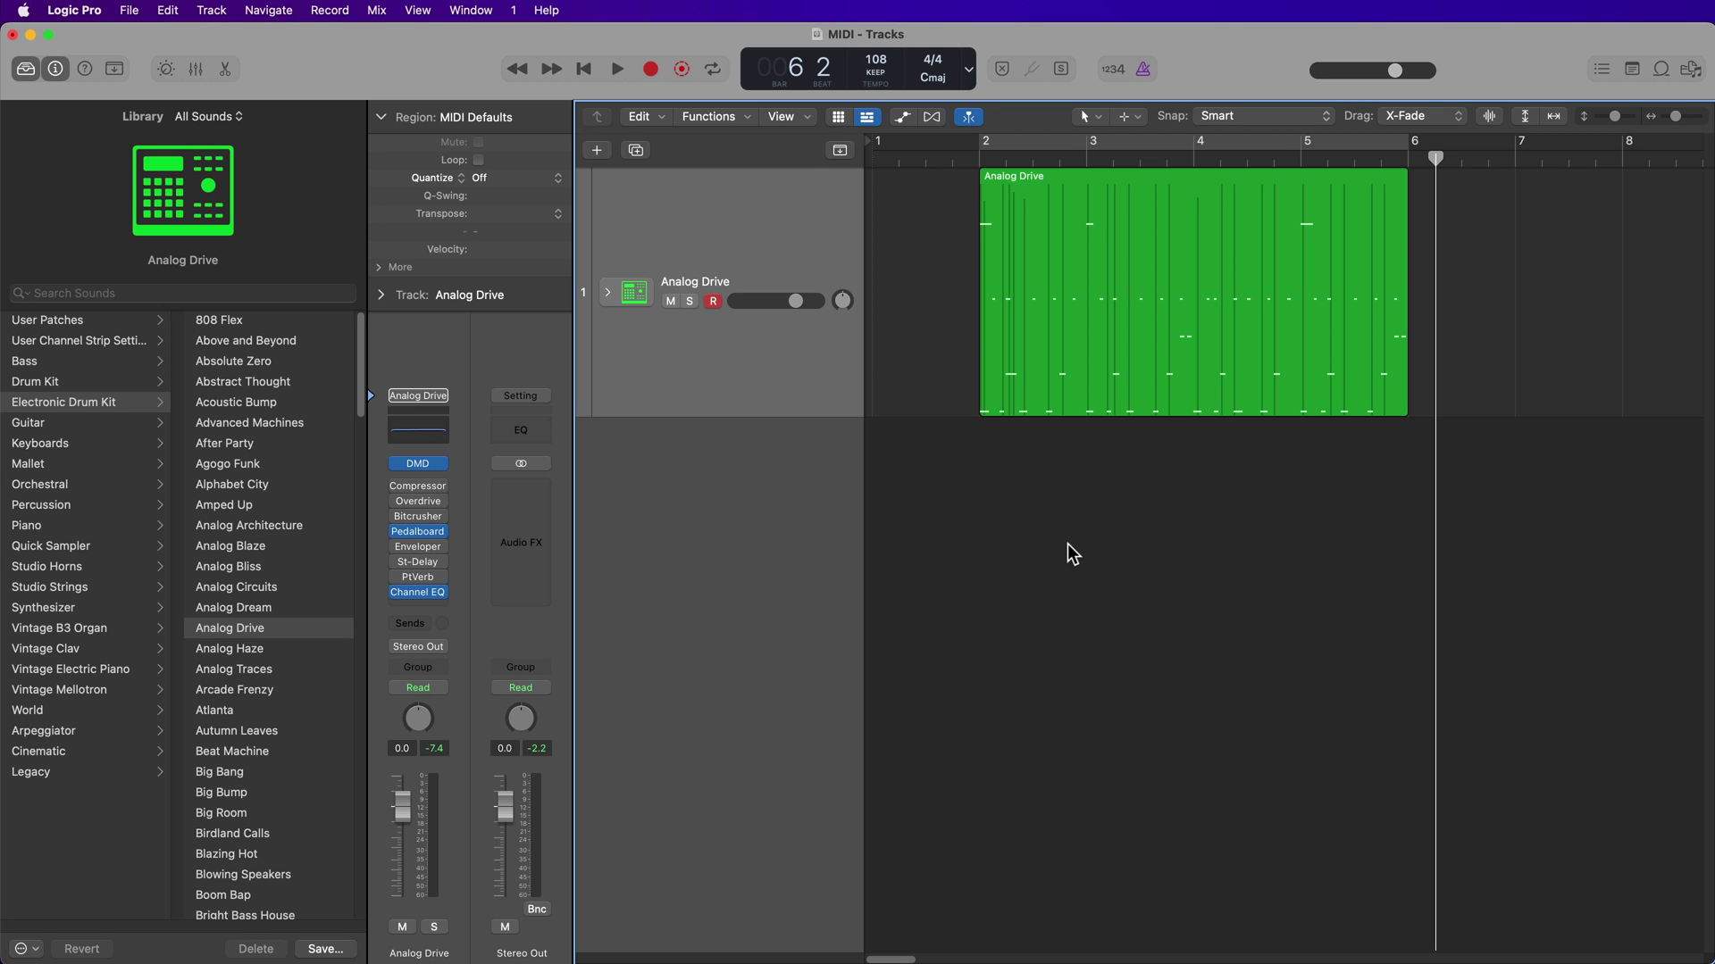
drag(832, 416, 834, 335)
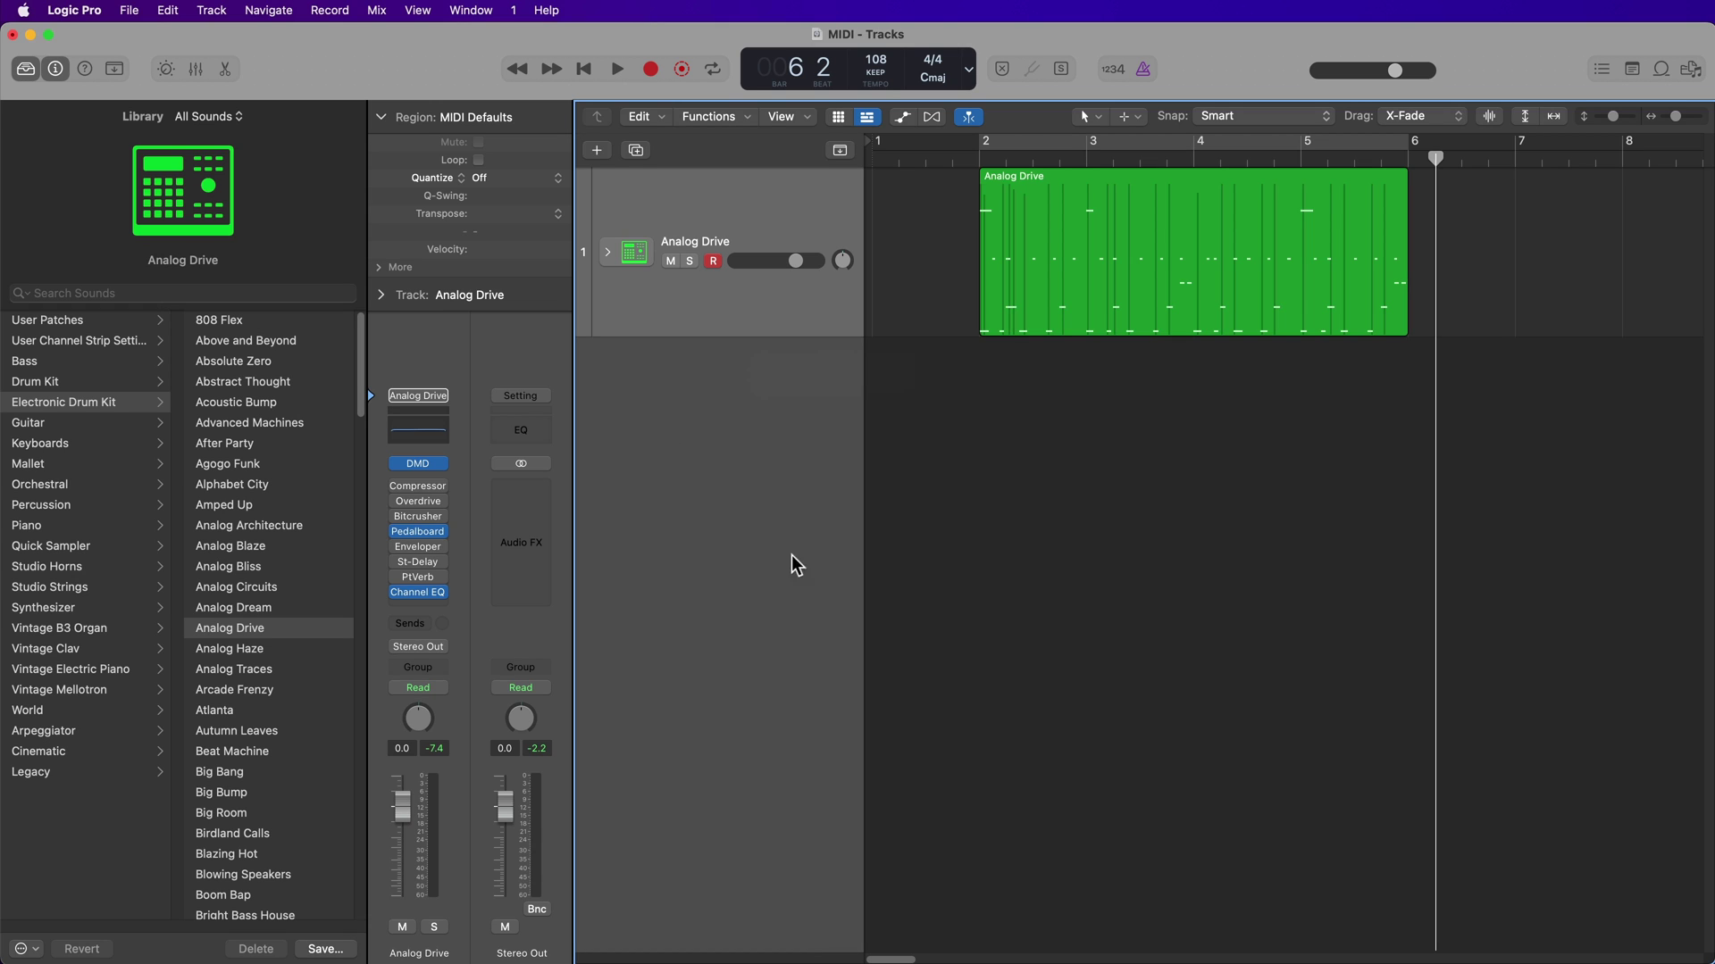
- Add a software instrument track with Synthesizer > Strings > Authentic Strings and return to bar 1
double_click(704, 477)
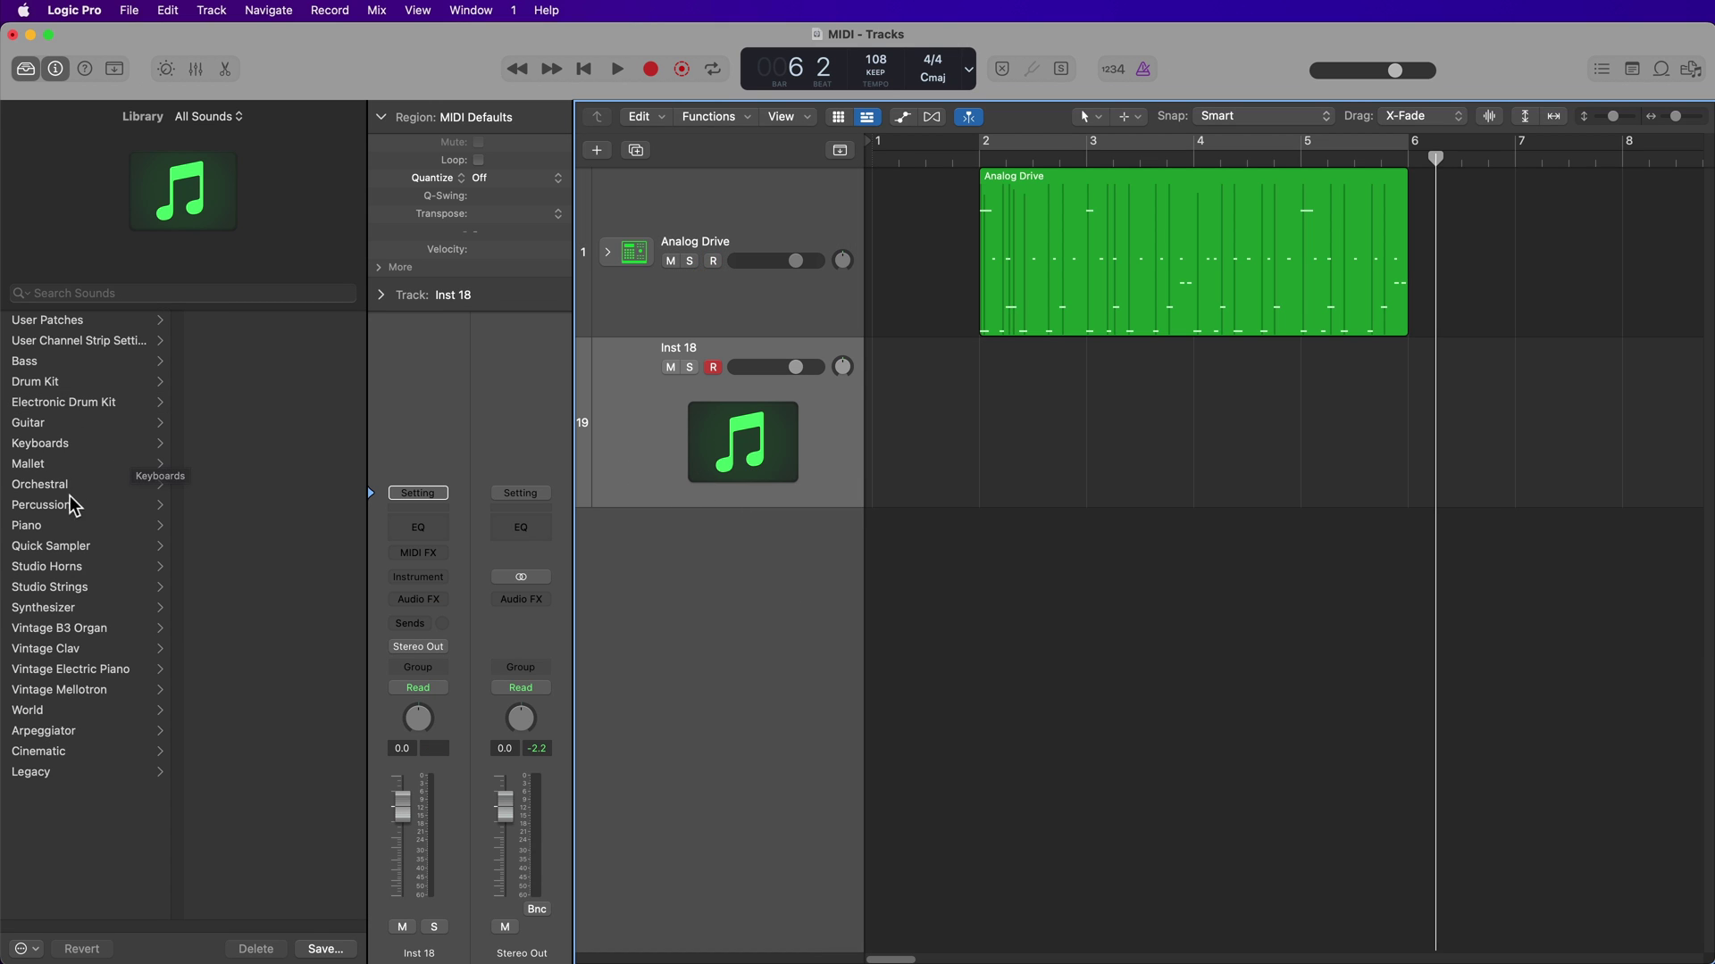
click(66, 604)
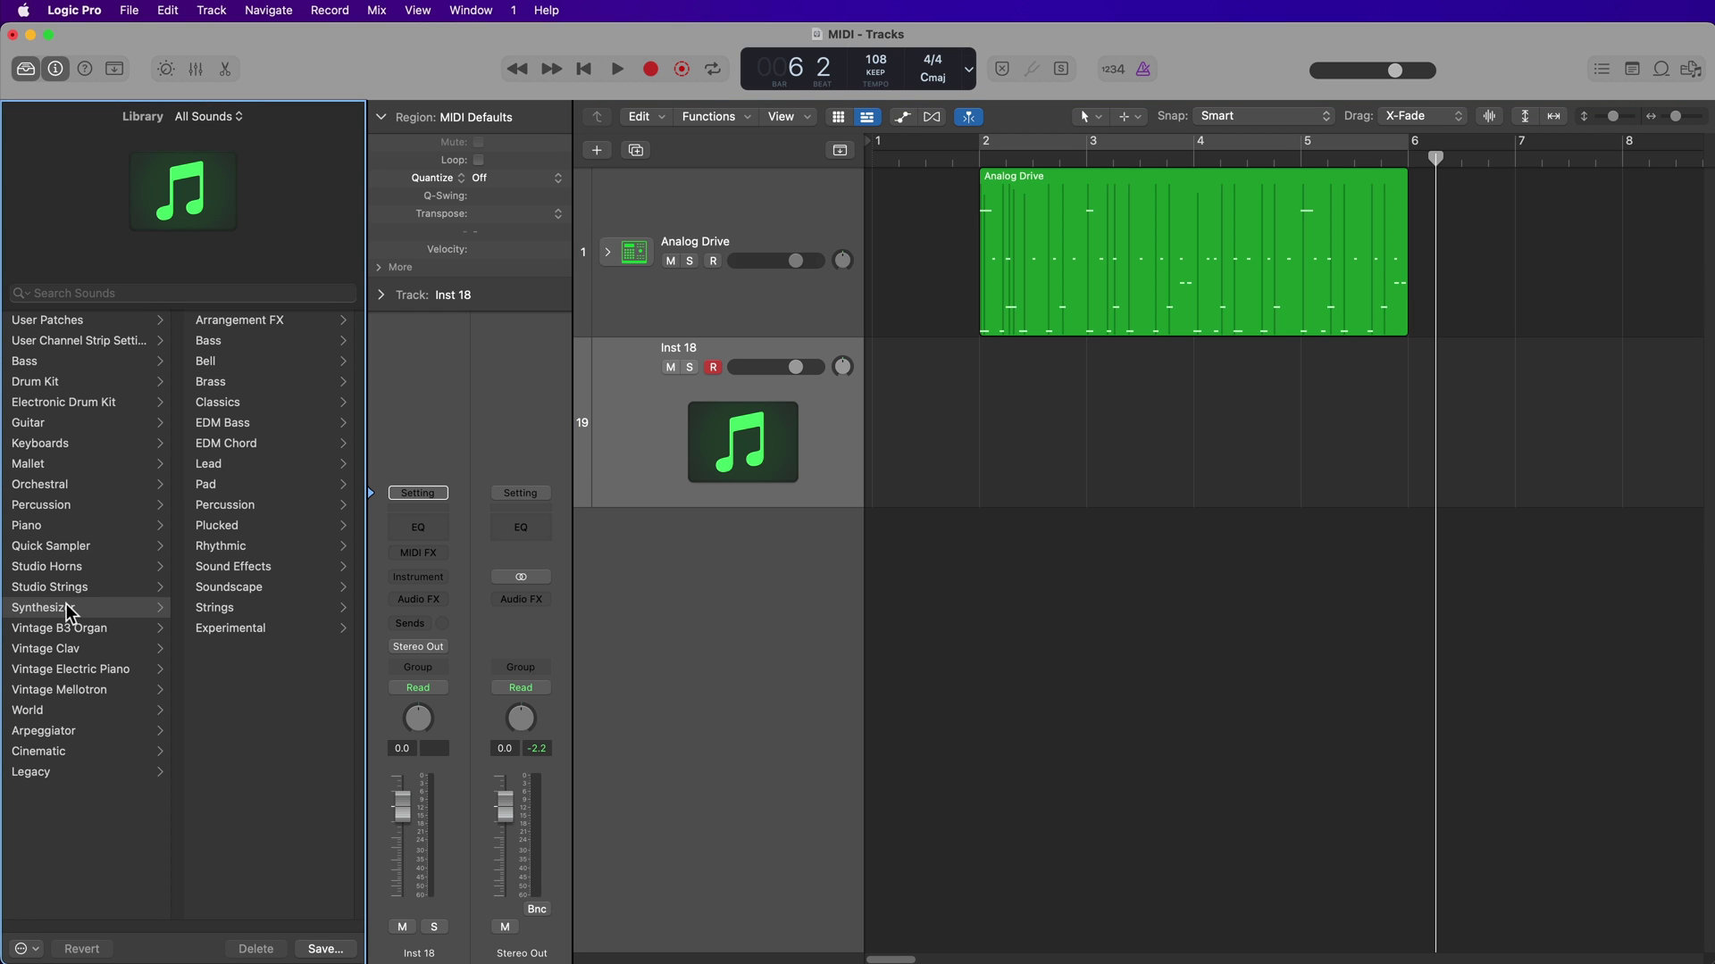
click(231, 607)
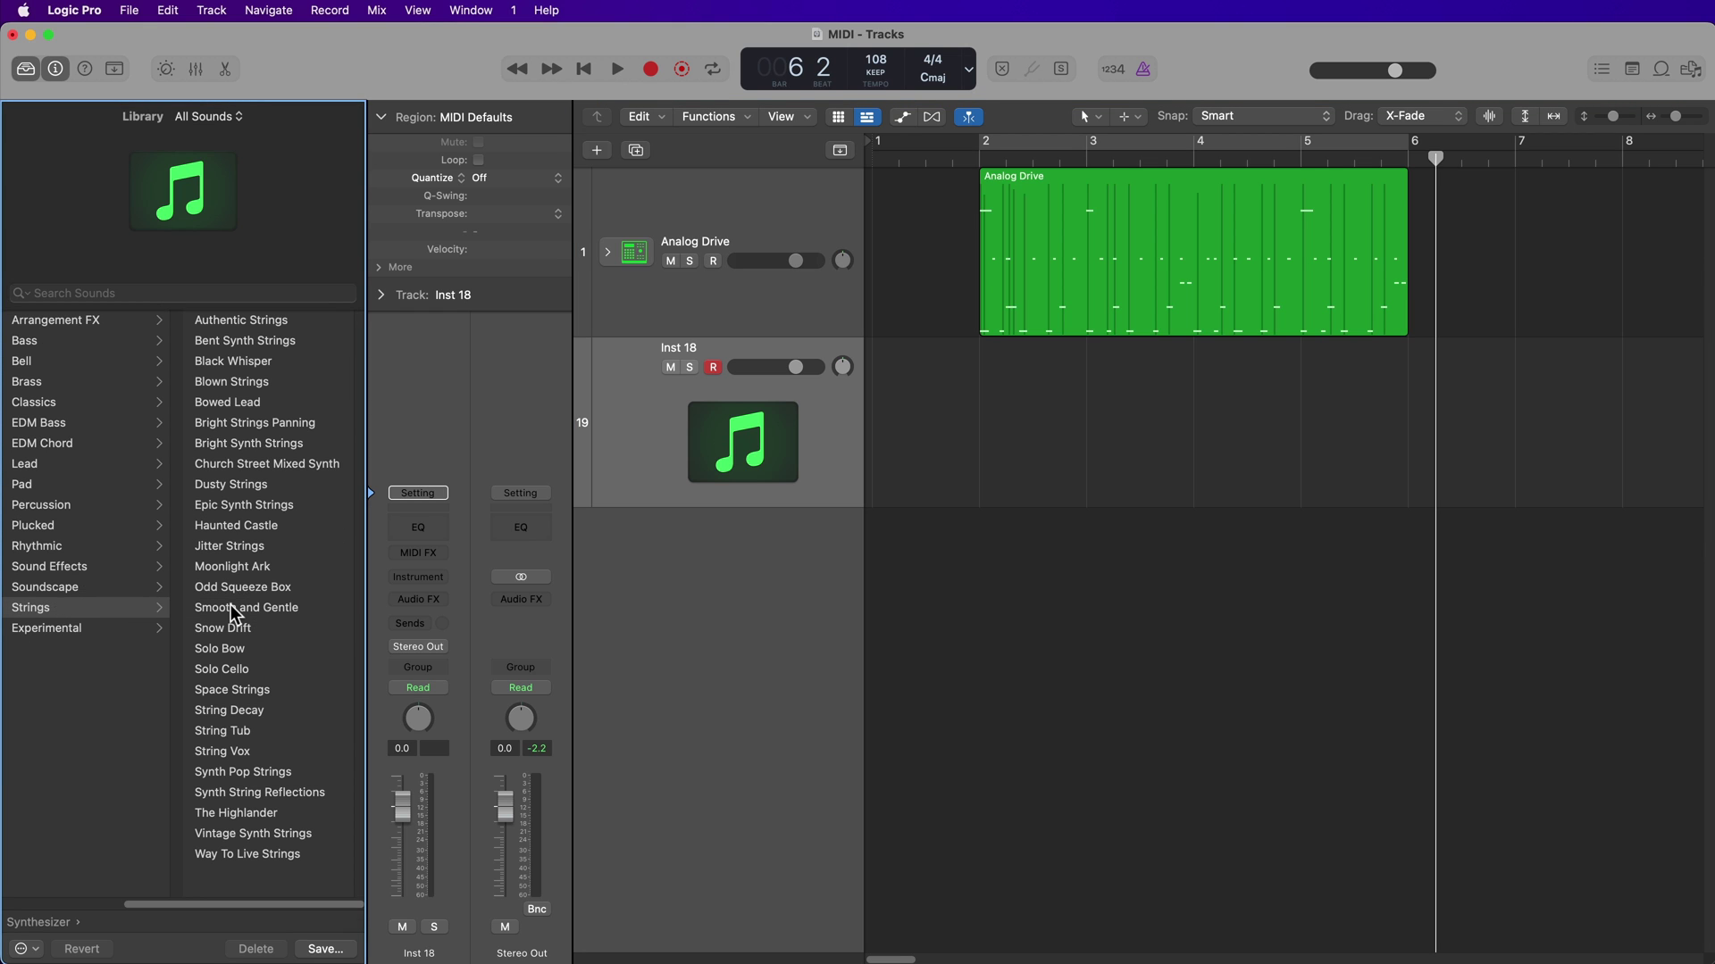
click(289, 327)
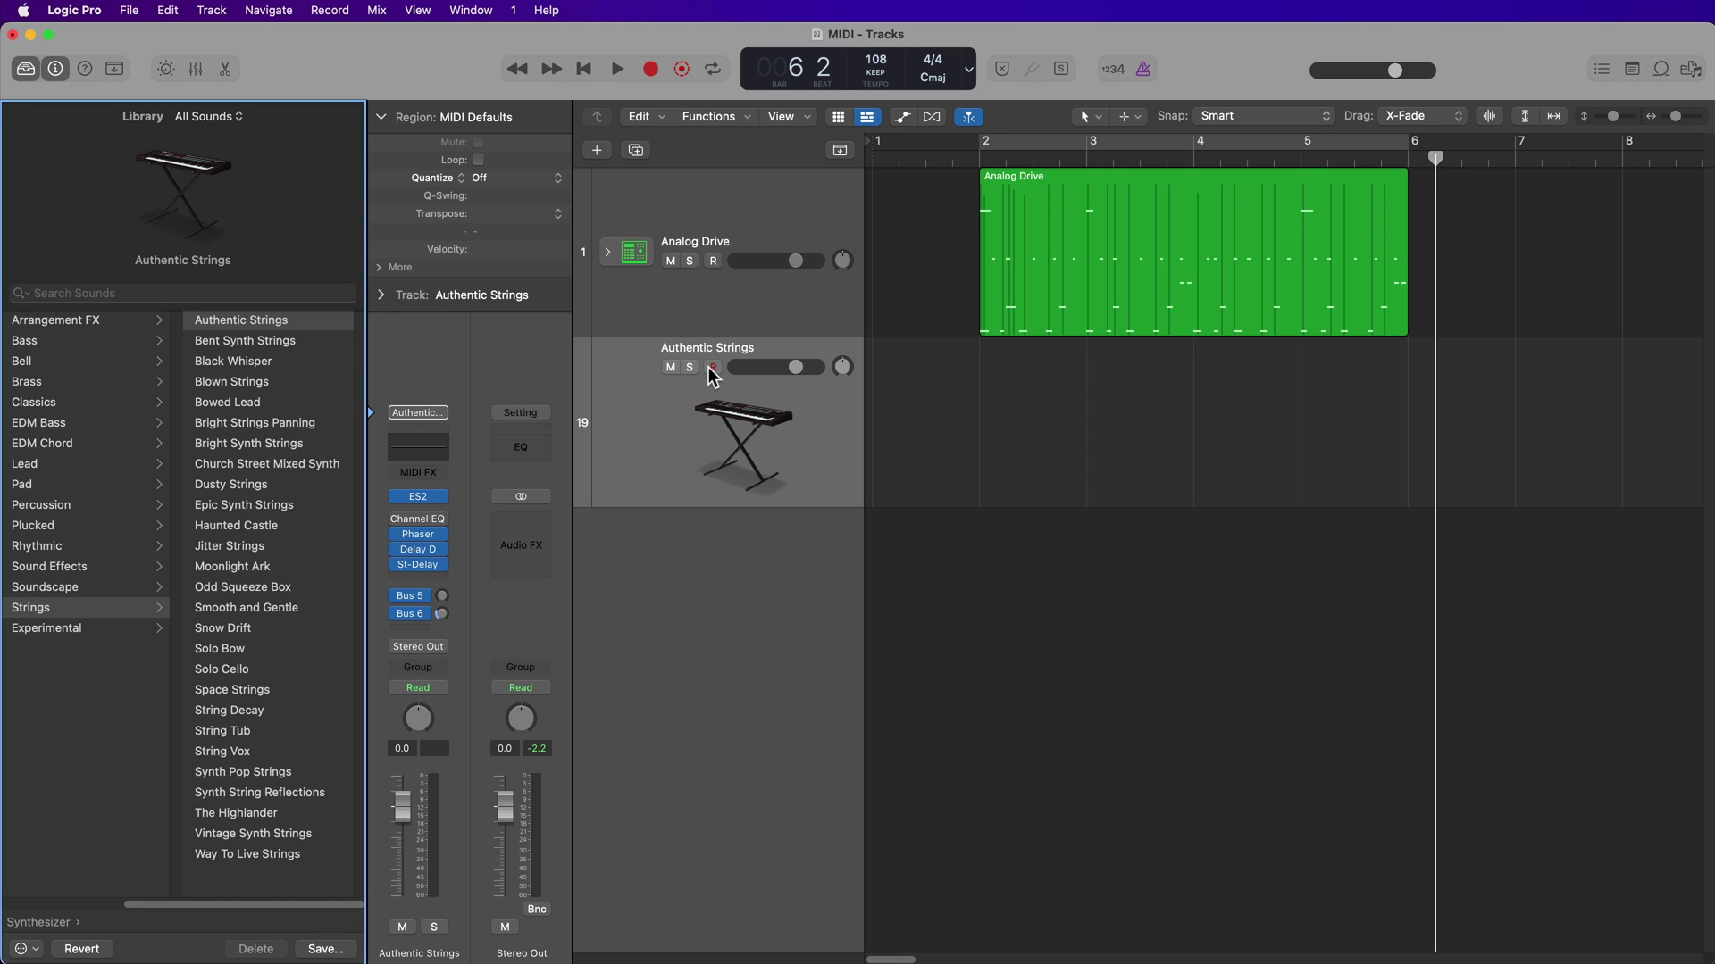
key(Return)
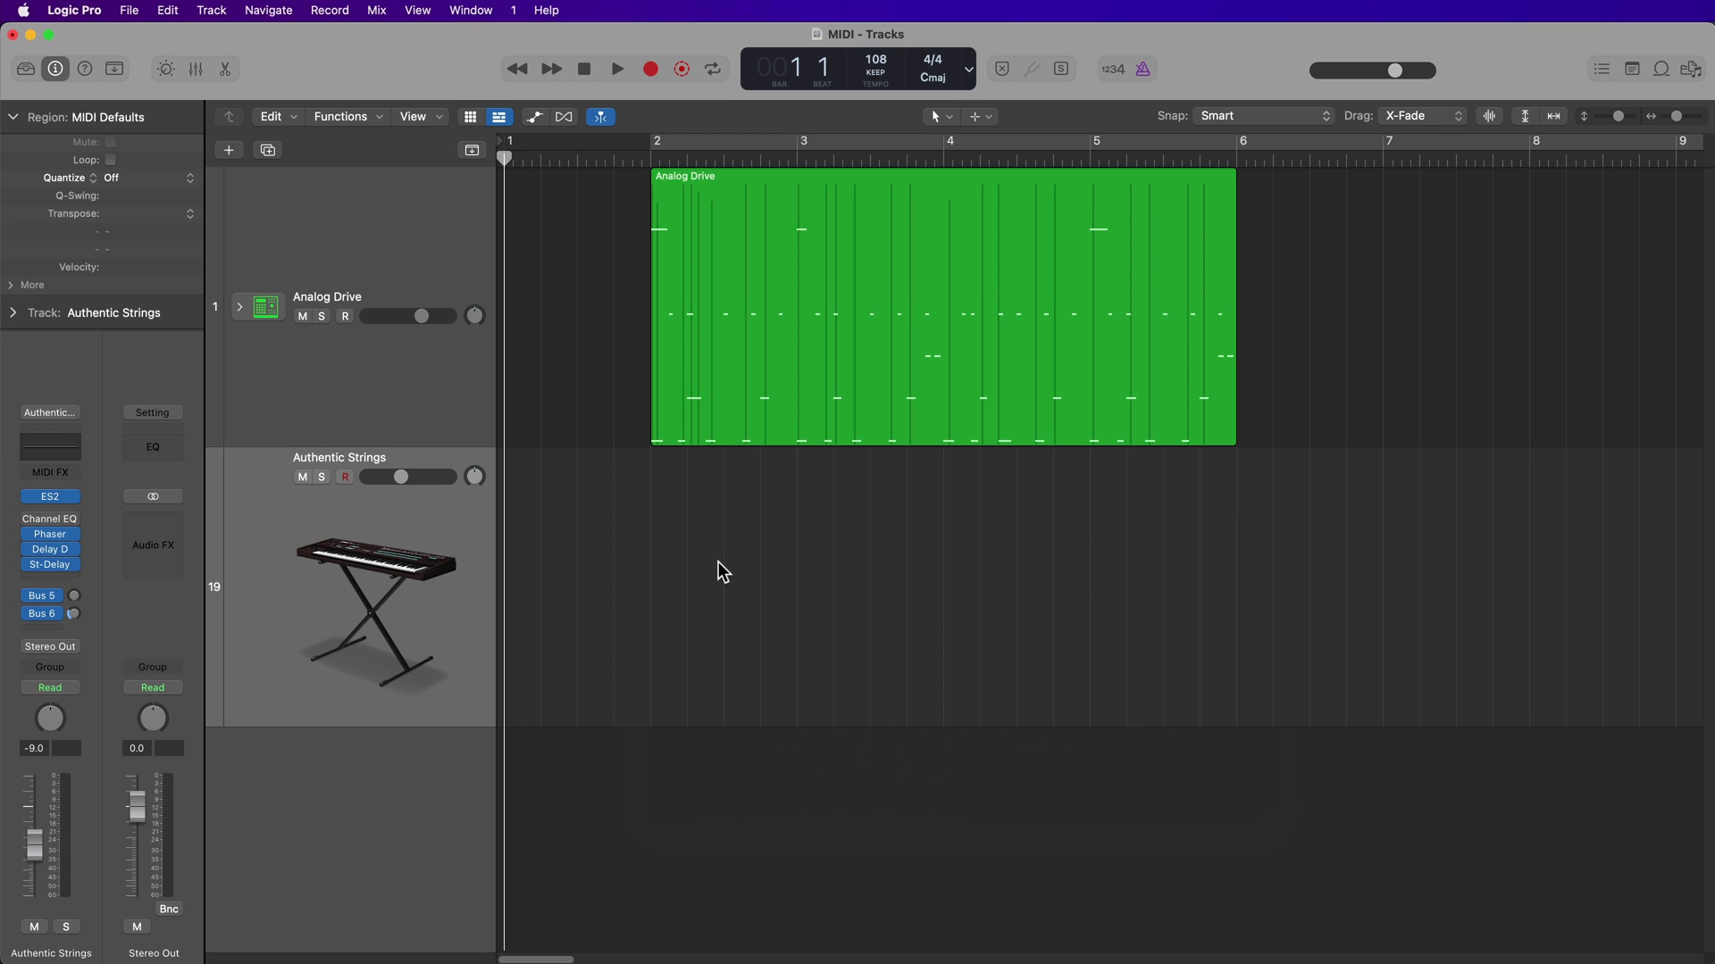
- Show Musical Typing (Cmd-K), move it to the lower right, and audition strings notes
key(super+k)
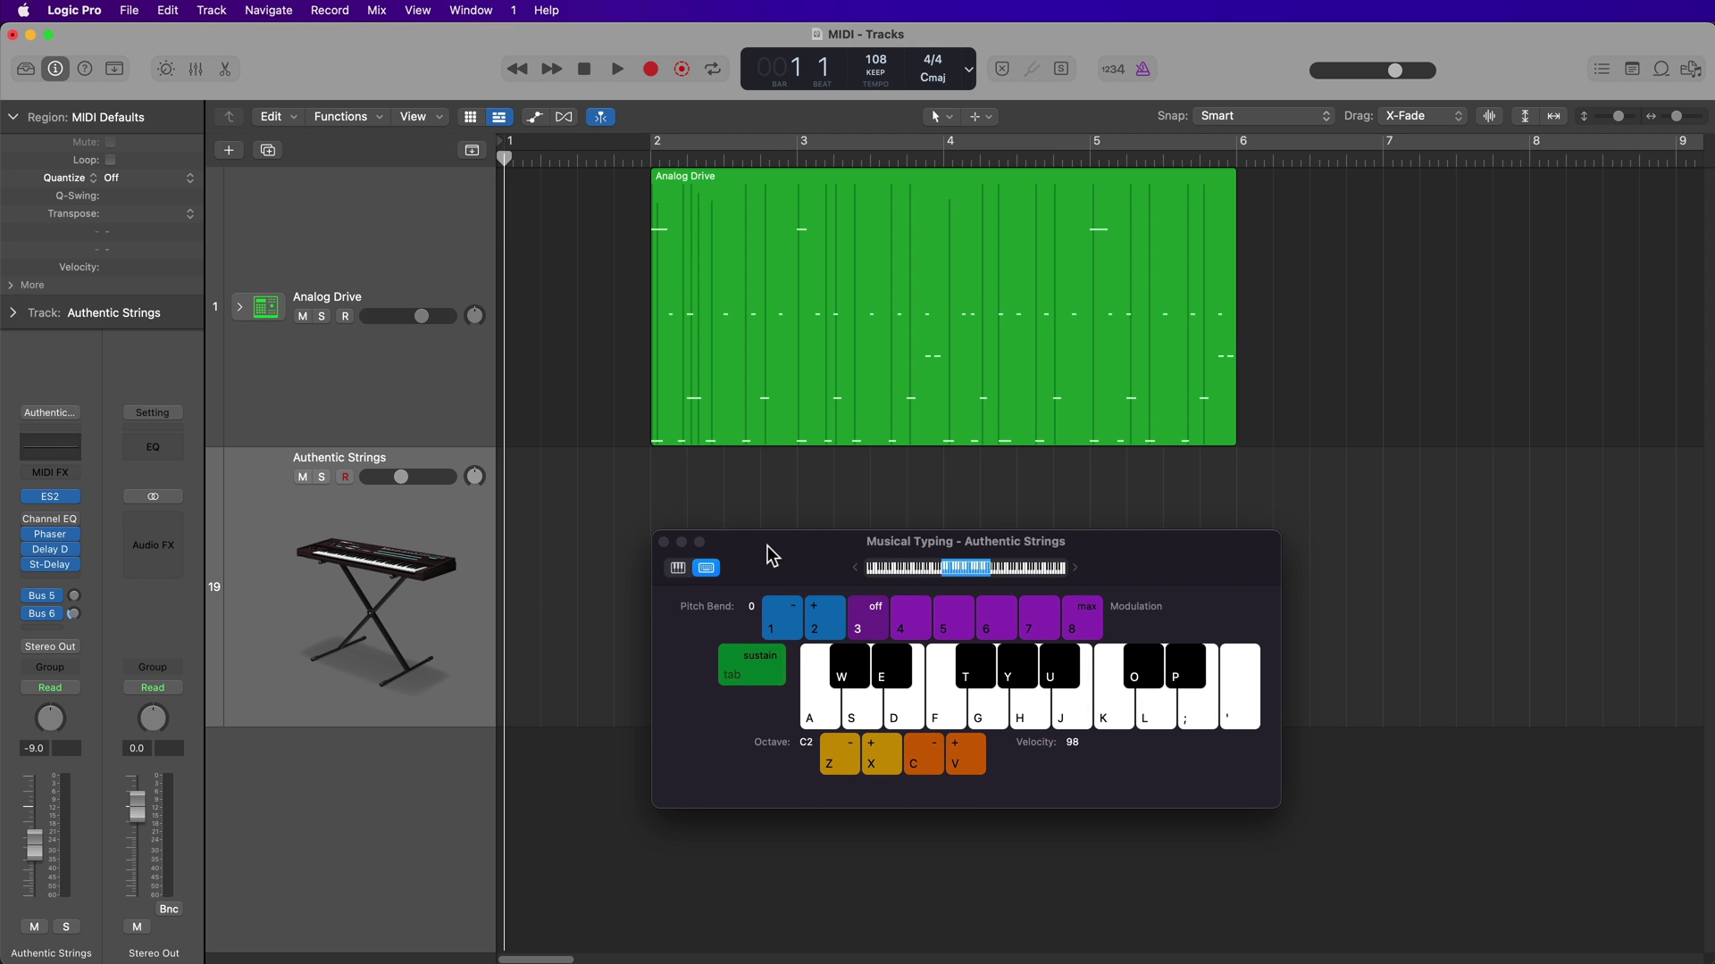
drag(767, 546, 1084, 602)
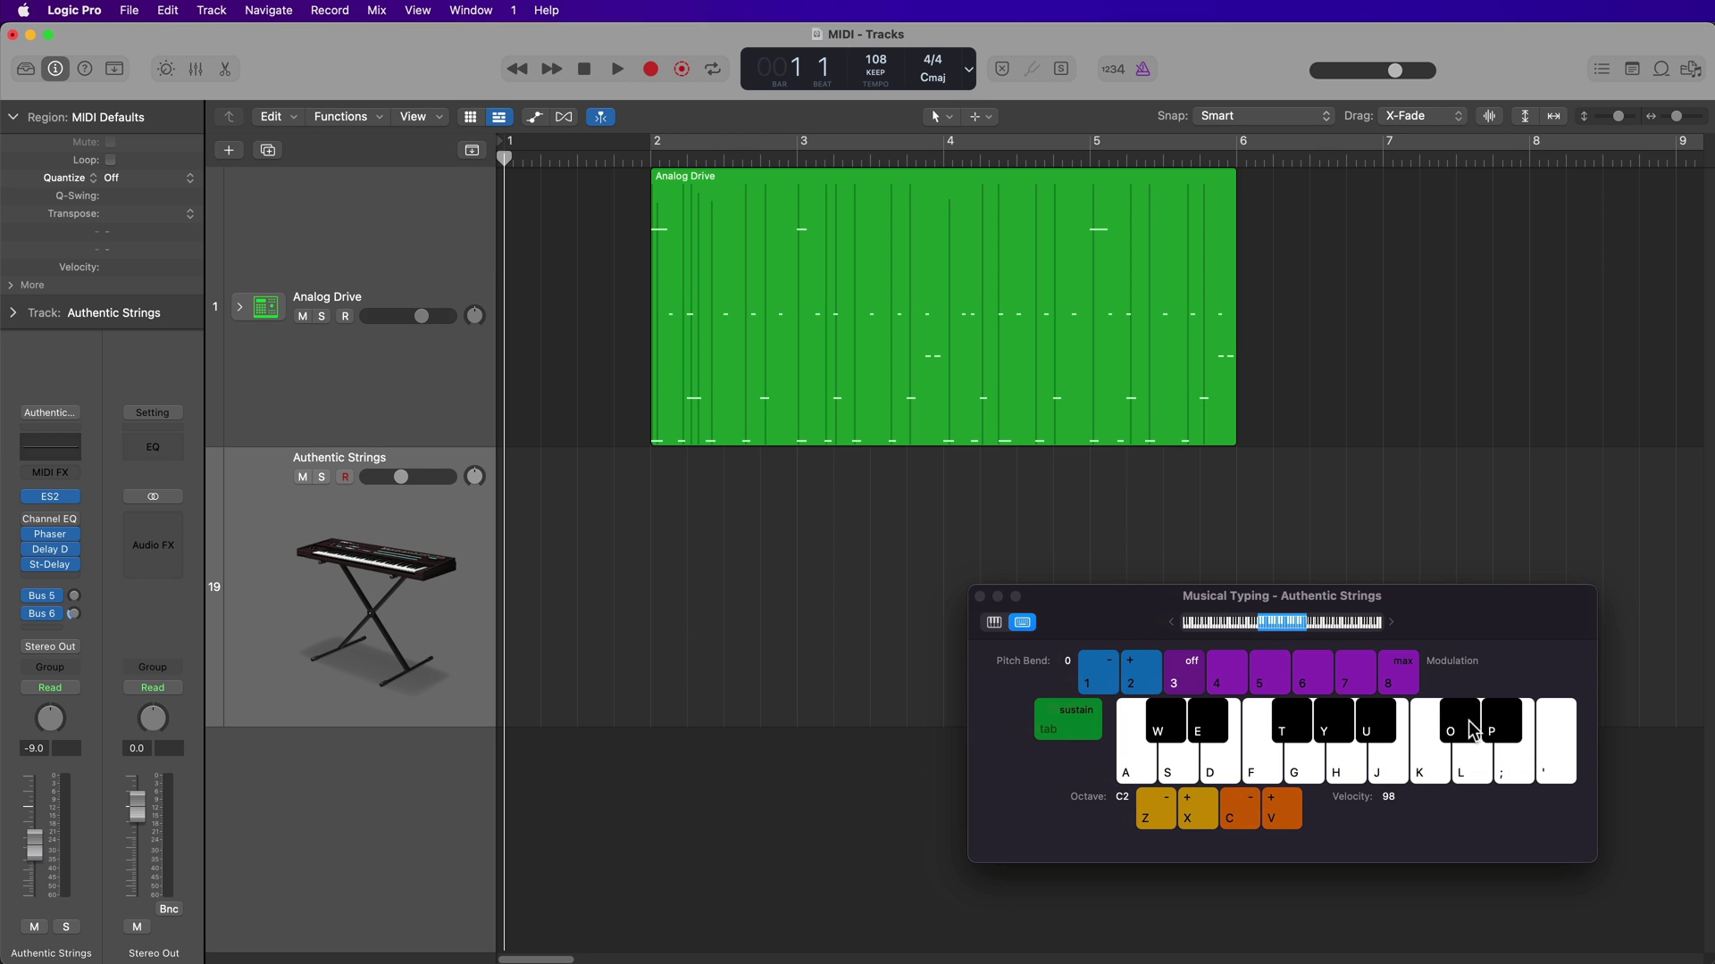
key(u)
key(f)
key(e)
key(w)
key(f)
key(u)
- Arm the Authentic Strings track and play G and F chords
click(344, 478)
key(h)
key(k)
key(semicolon)
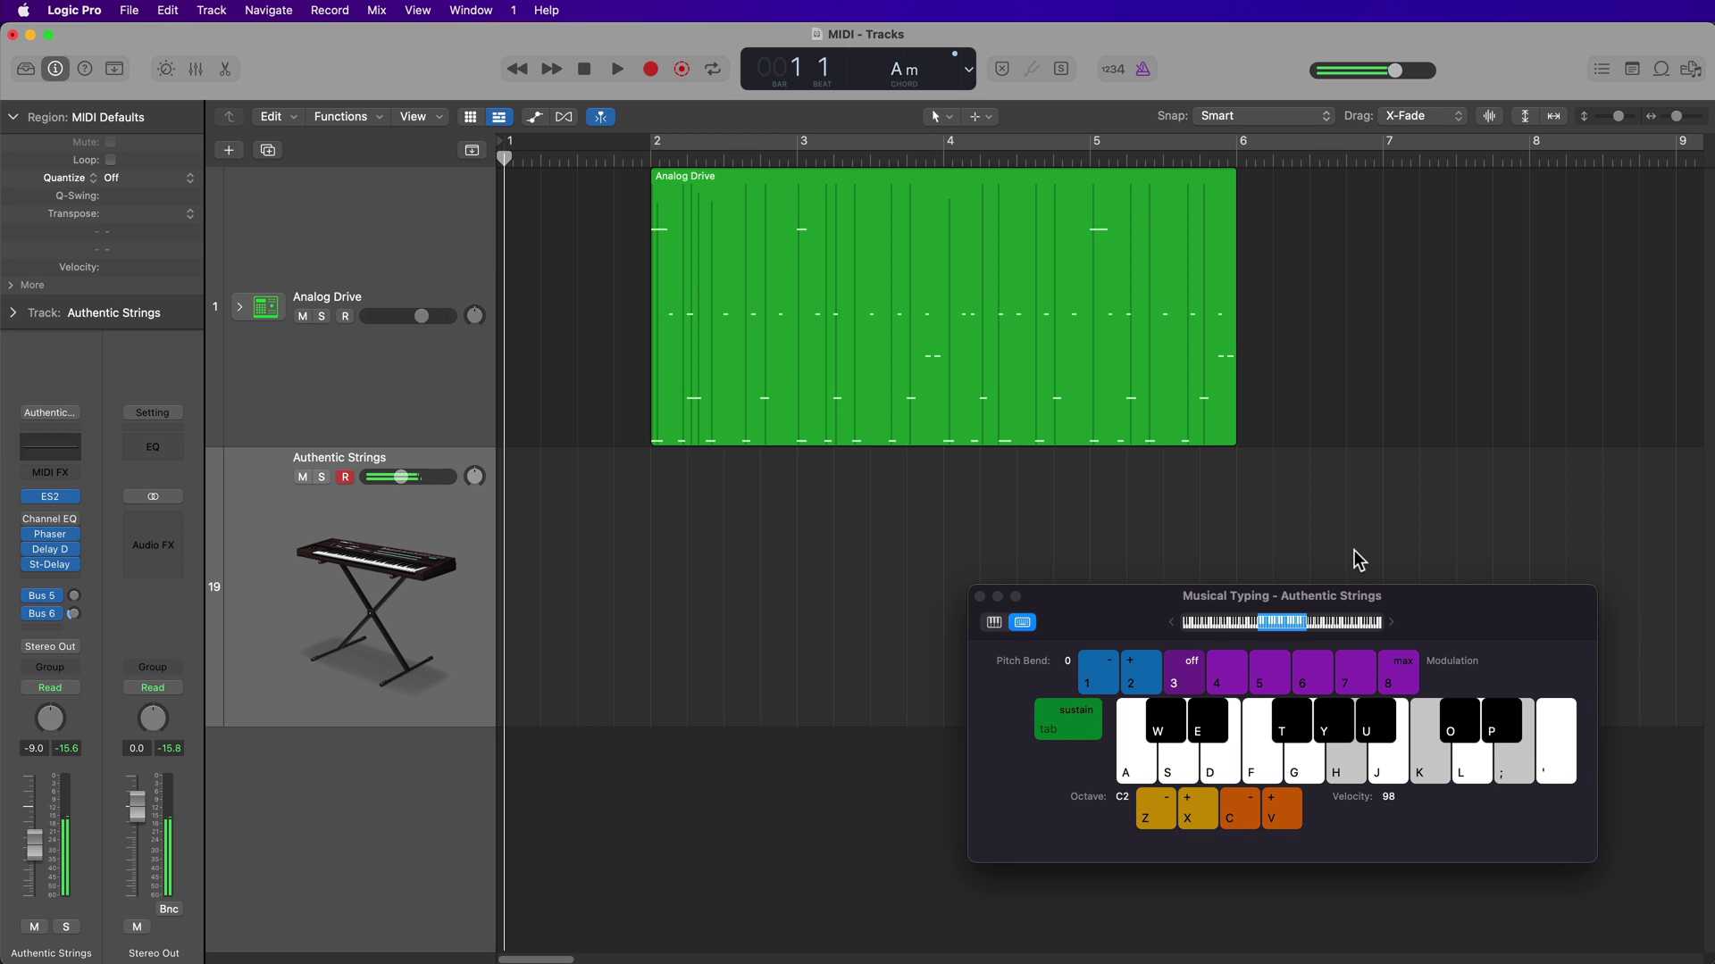
key(g)
key(j)
key(l)
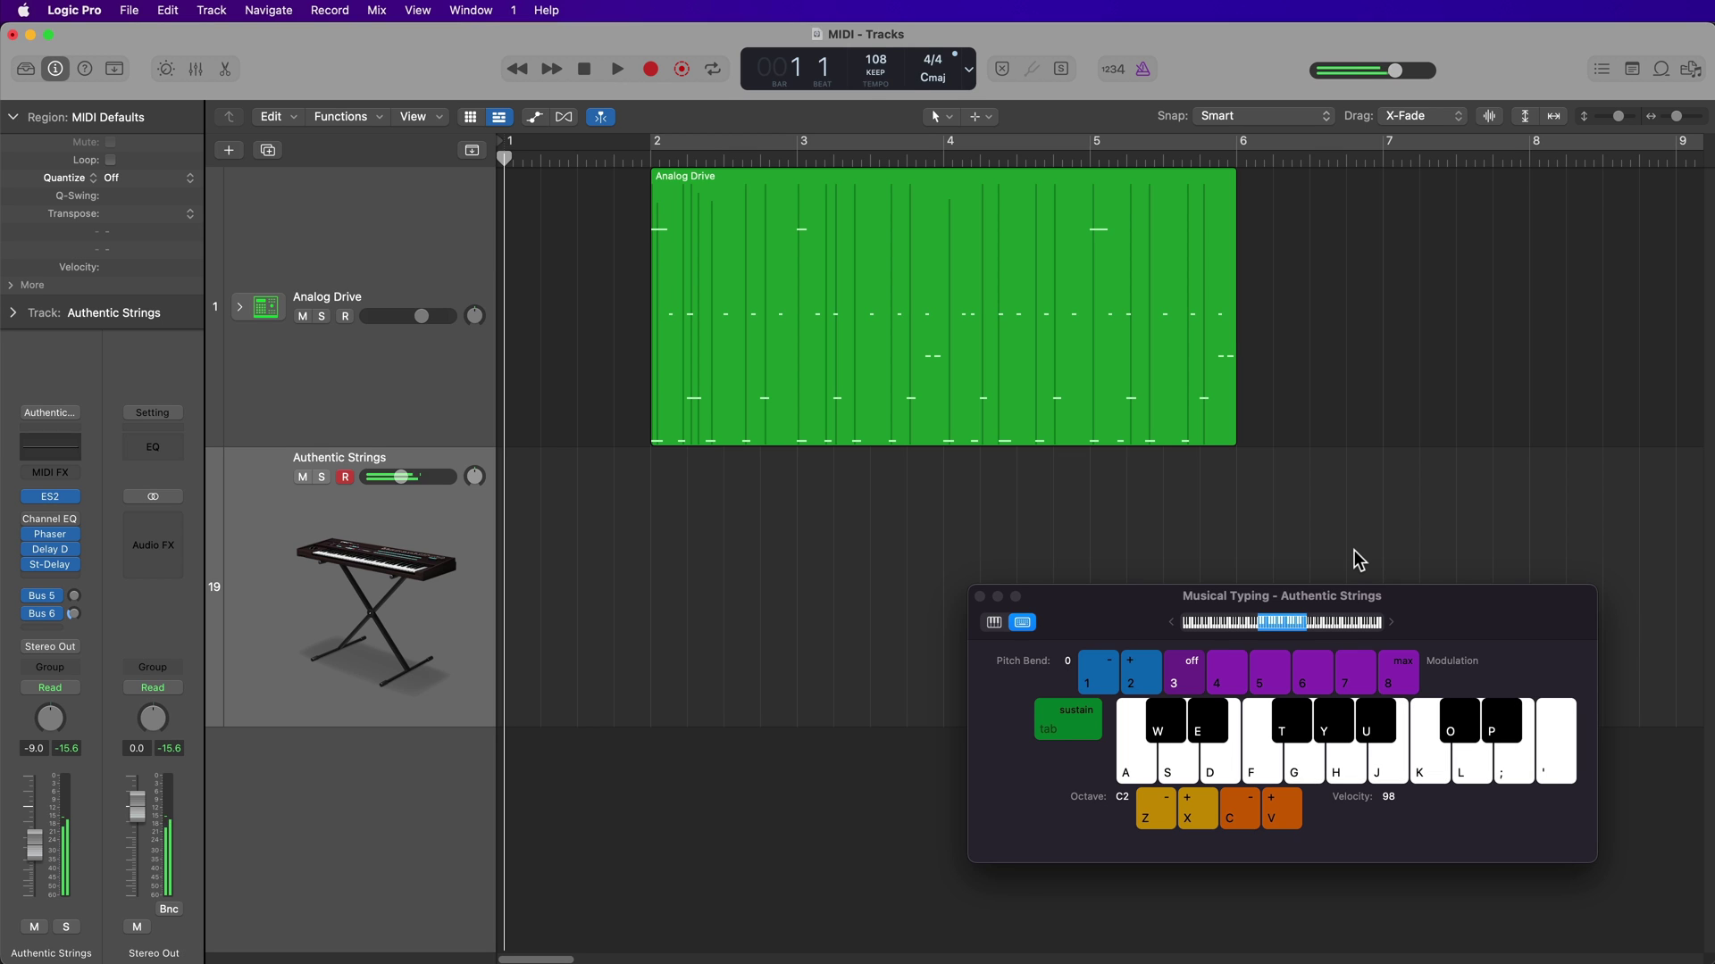
key(s)
key(d)
key(g)
key(j)
key(d)
key(g)
key(j)
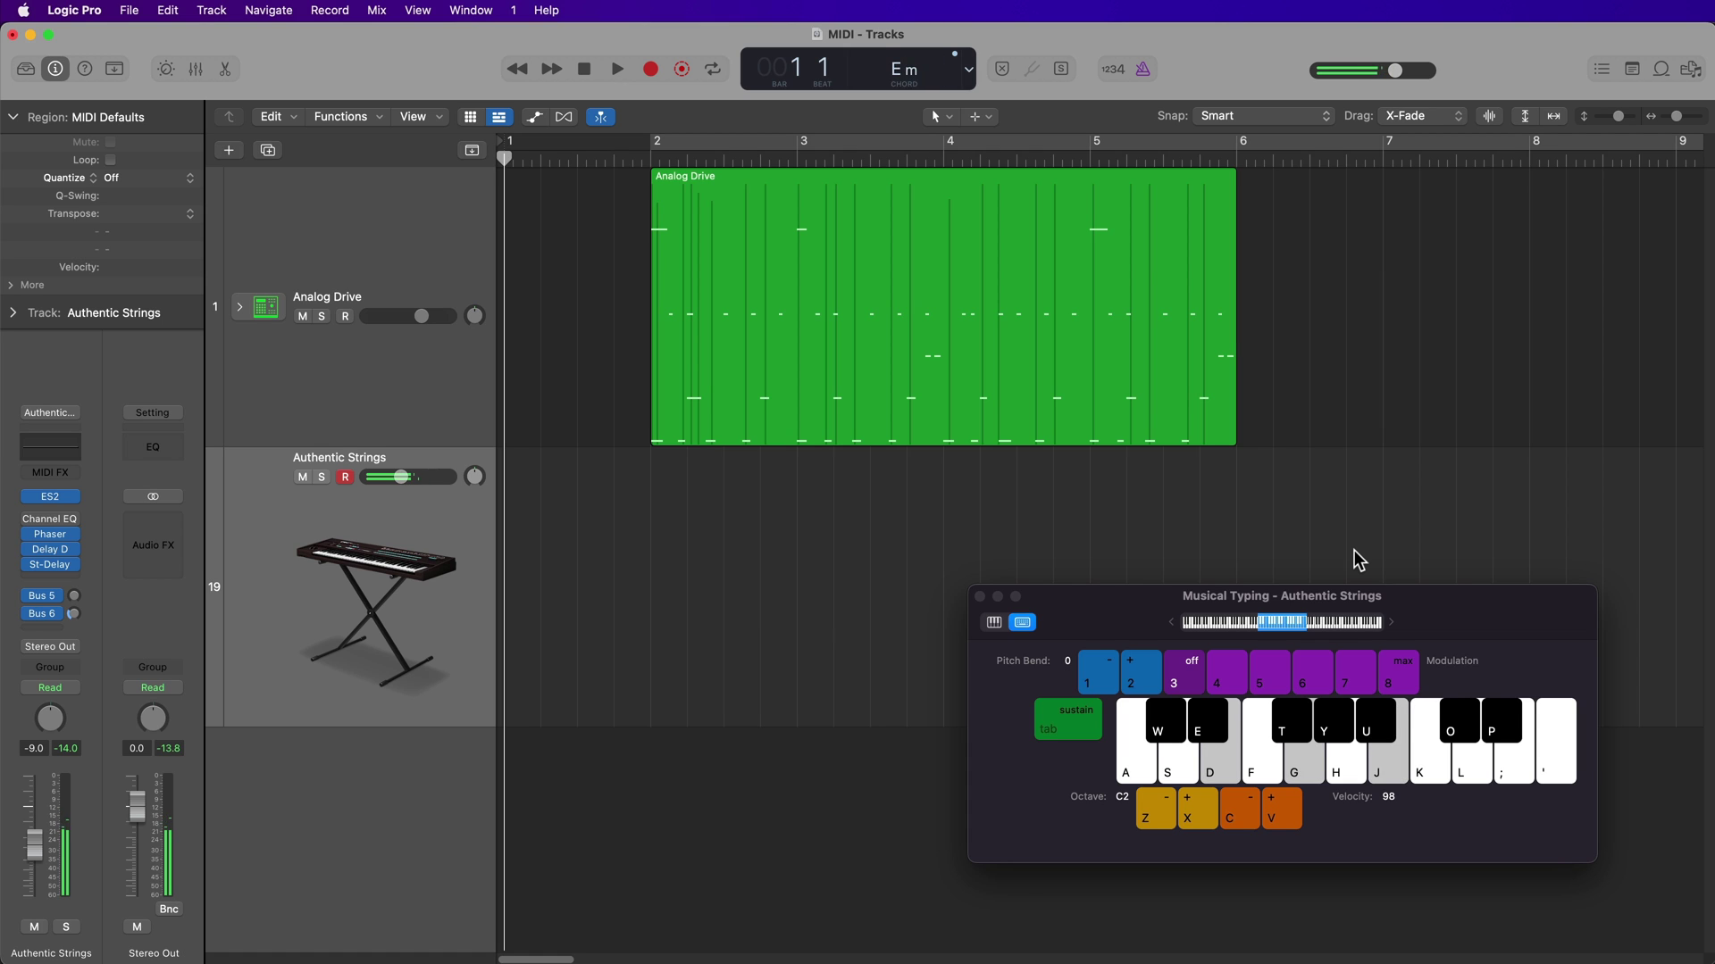
key(f)
key(h)
key(k)
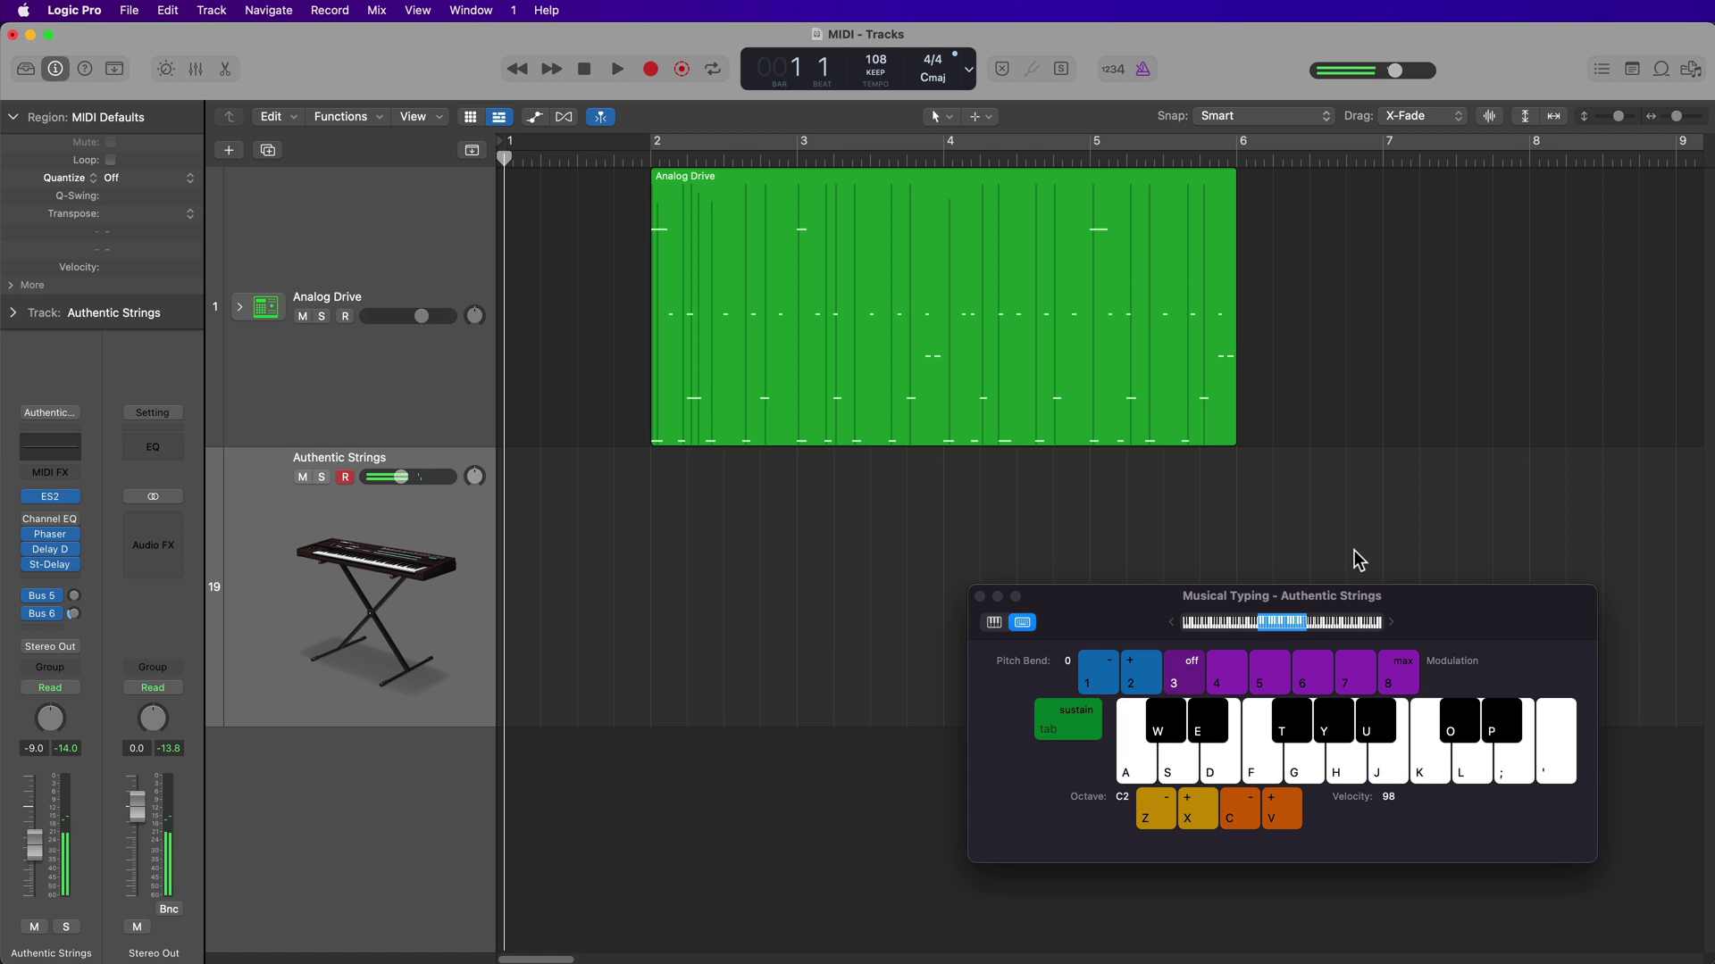
key(f)
key(h)
key(k)
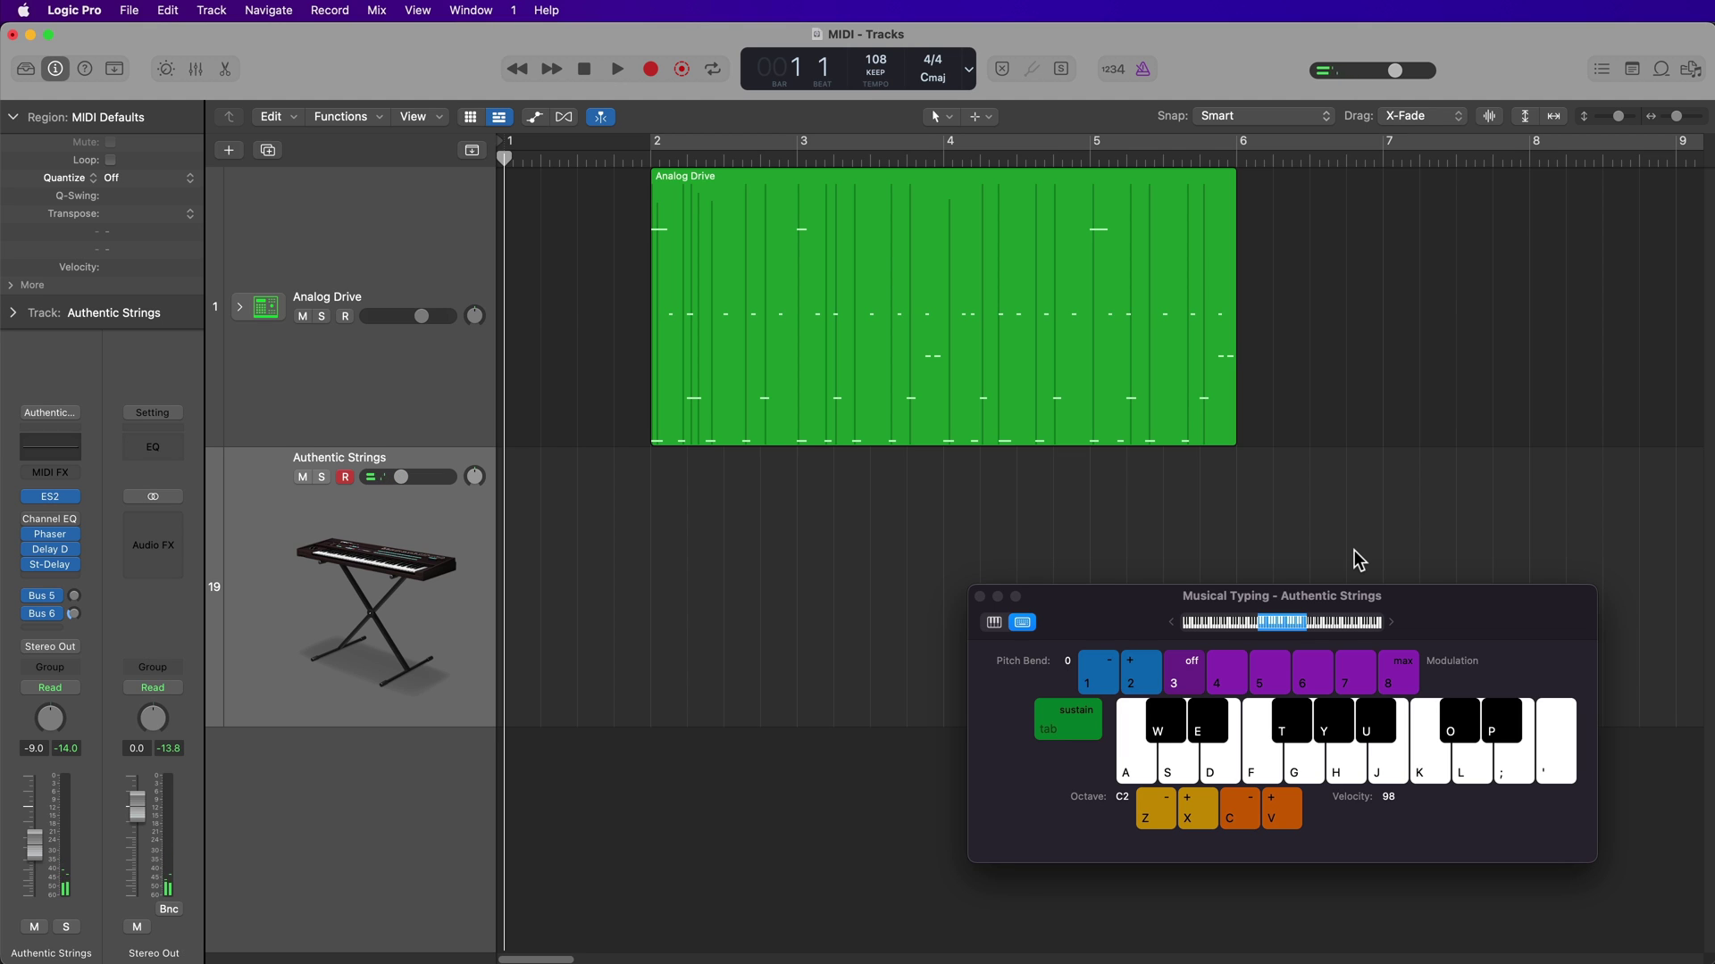
- Shift the keyboard range to octave C3, play A minor, G and F chords, and raise velocity
click(1203, 817)
click(1155, 811)
click(1195, 811)
key(h)
key(k)
key(semicolon)
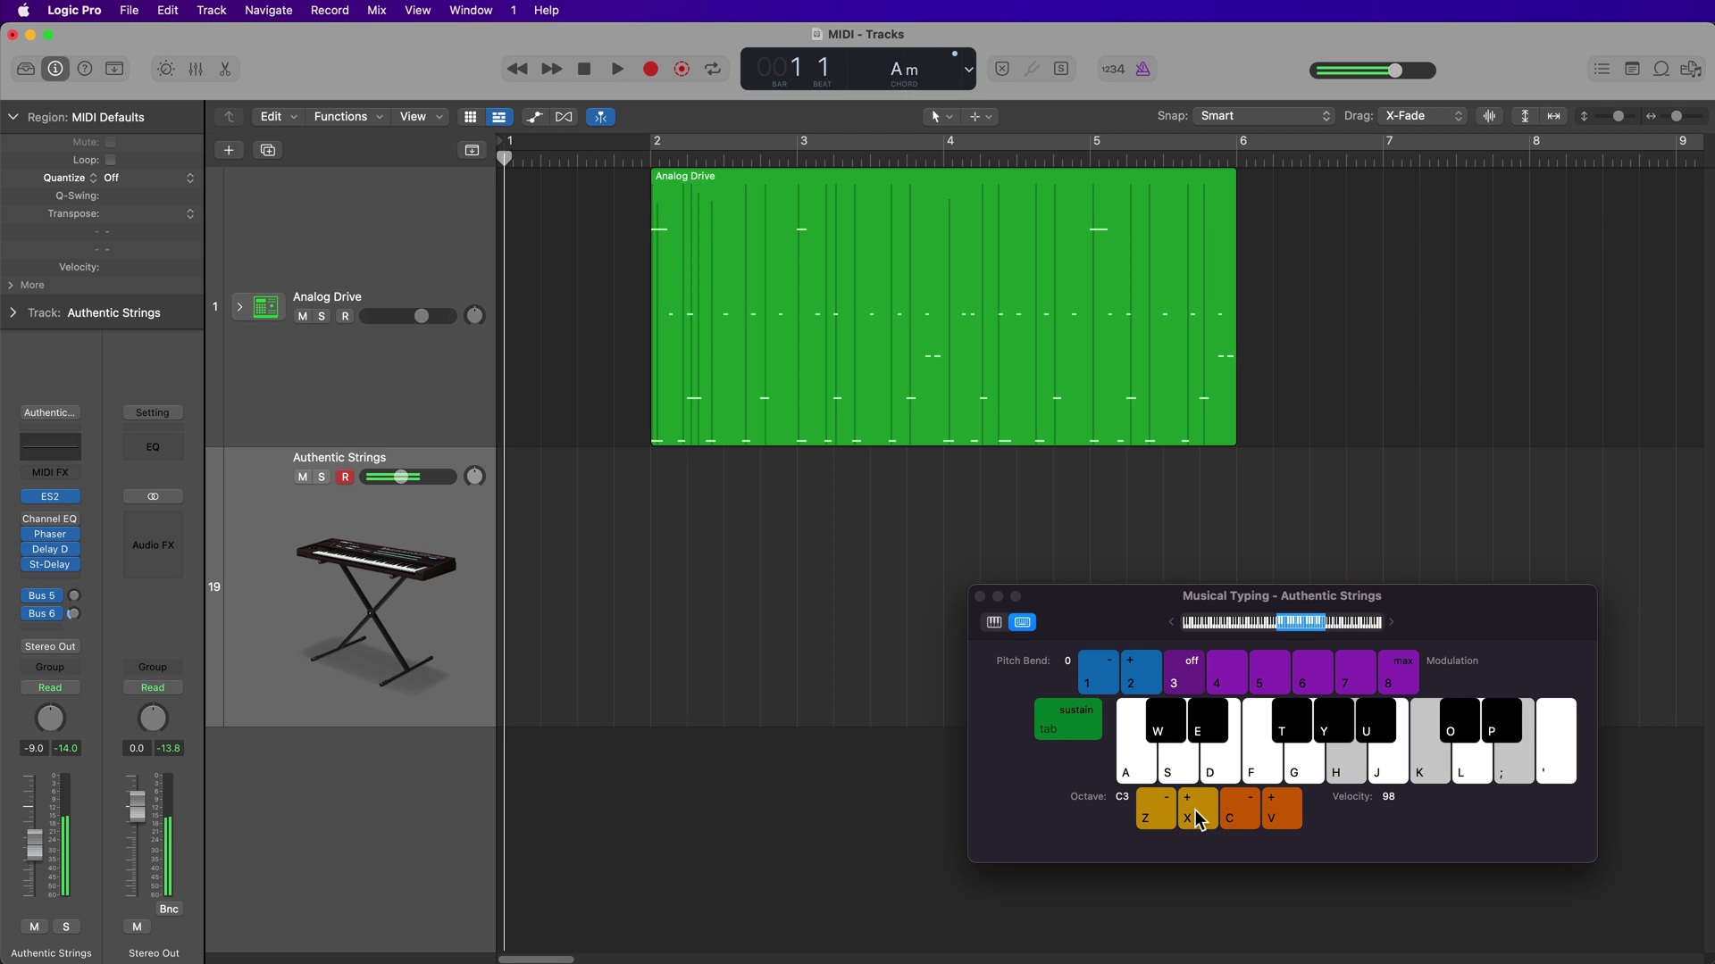
key(g)
key(j)
key(l)
key(f)
key(h)
key(k)
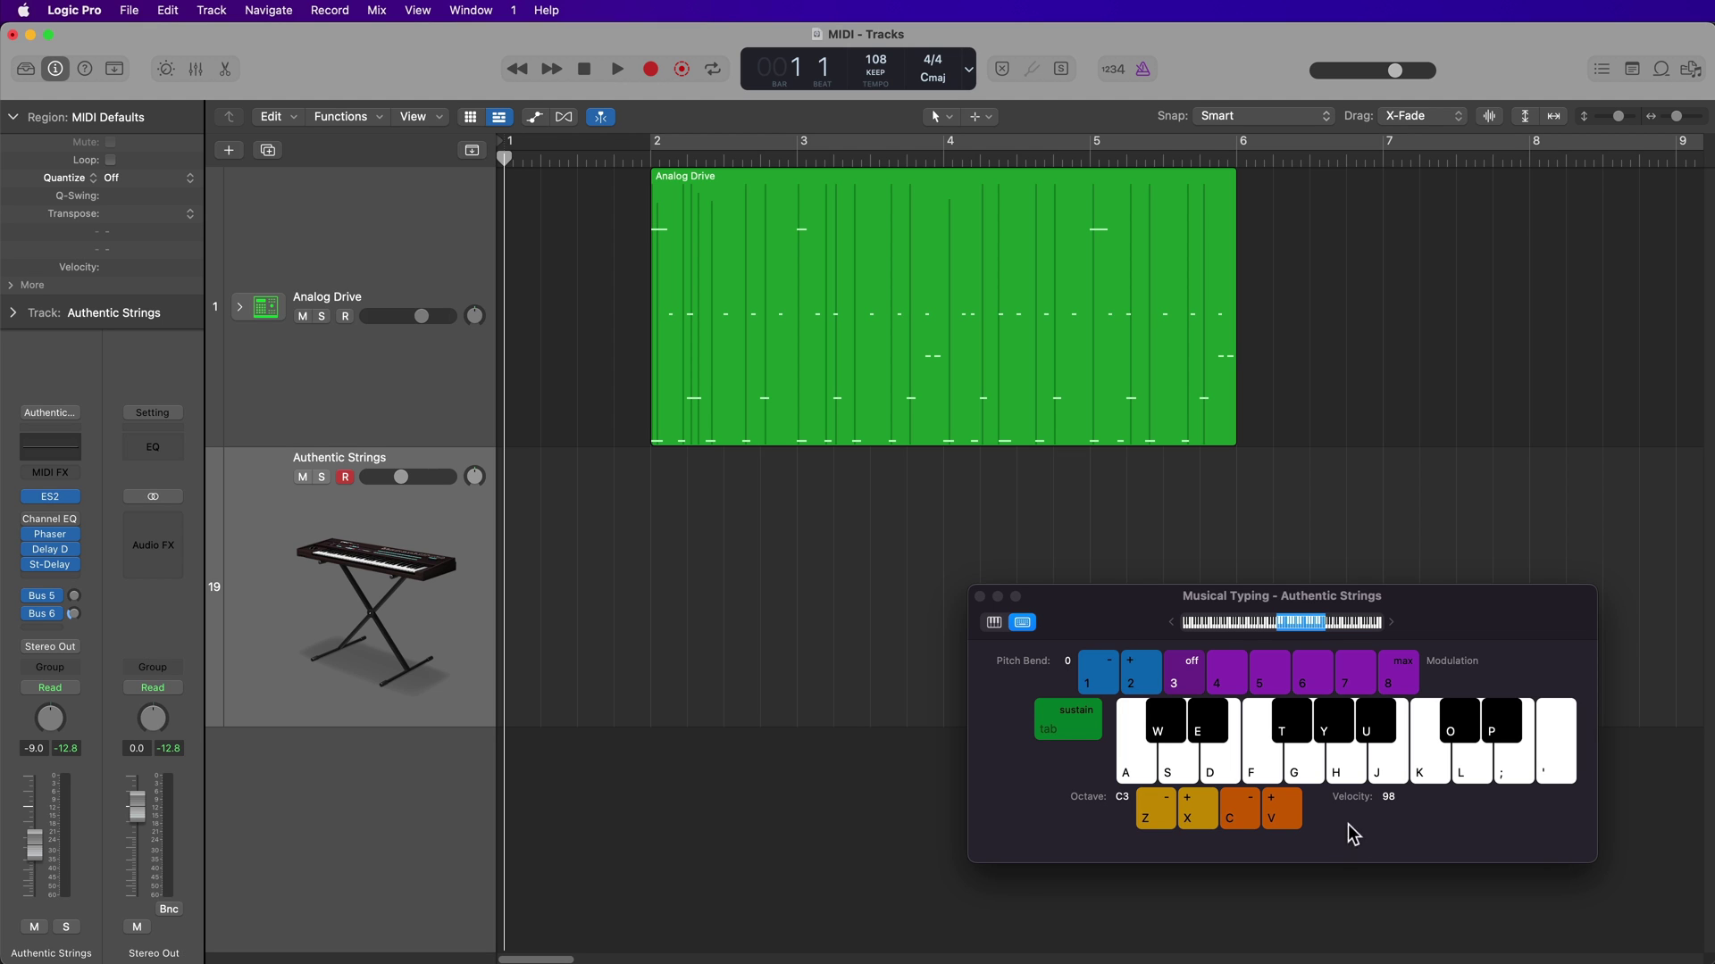
click(1293, 811)
- Set Musical Typing velocity to 127, then down to 97, and stop the strings recording
click(1293, 811)
click(1293, 810)
click(1293, 811)
click(1238, 811)
click(1238, 811)
click(1237, 810)
click(1238, 811)
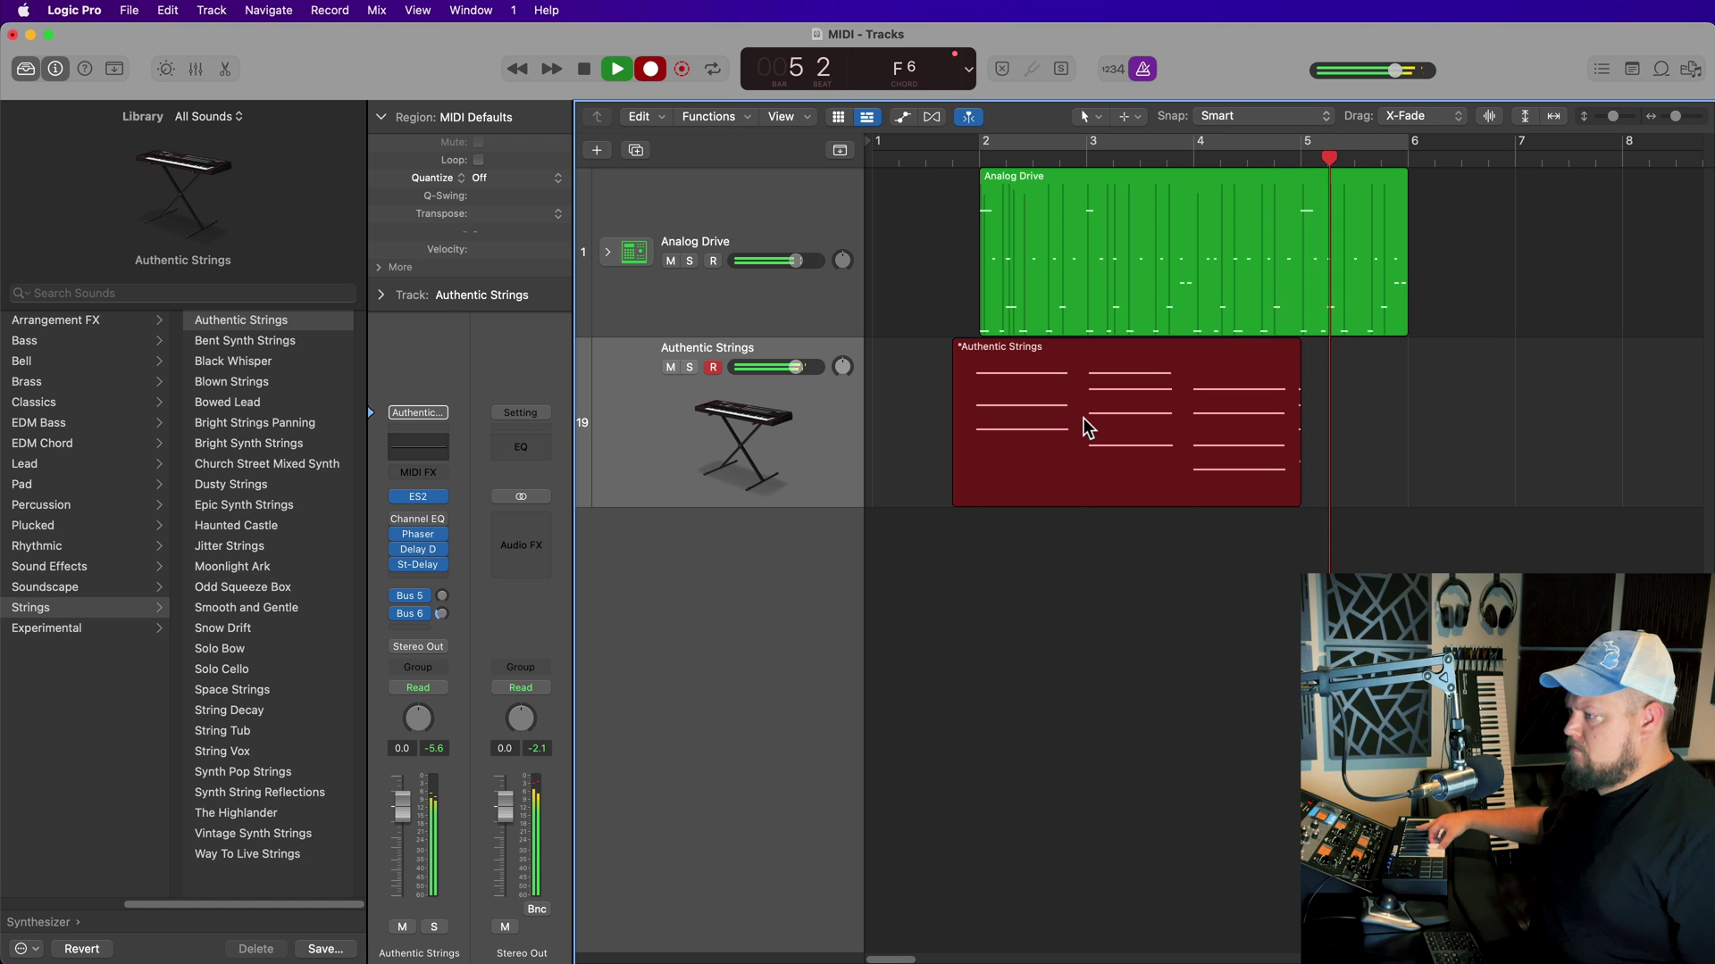
key(space)
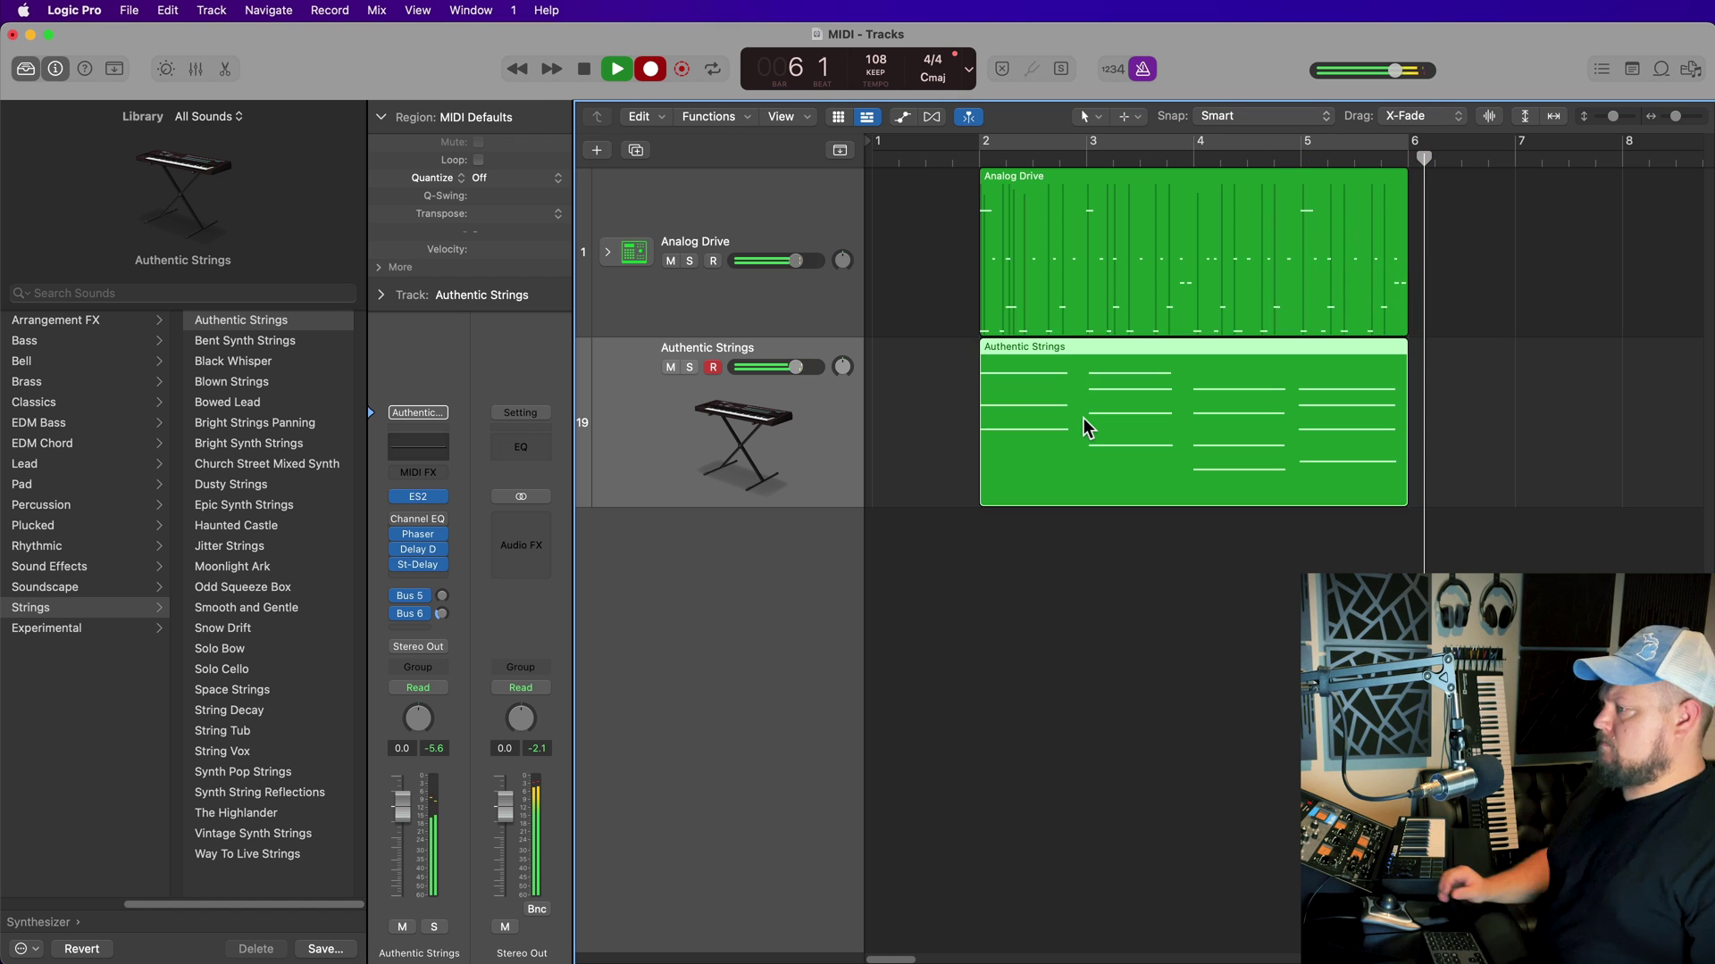
- Open the strings region in the Piano Roll, zoom to fit, and quantize it to 1/1 Note
double_click(1085, 418)
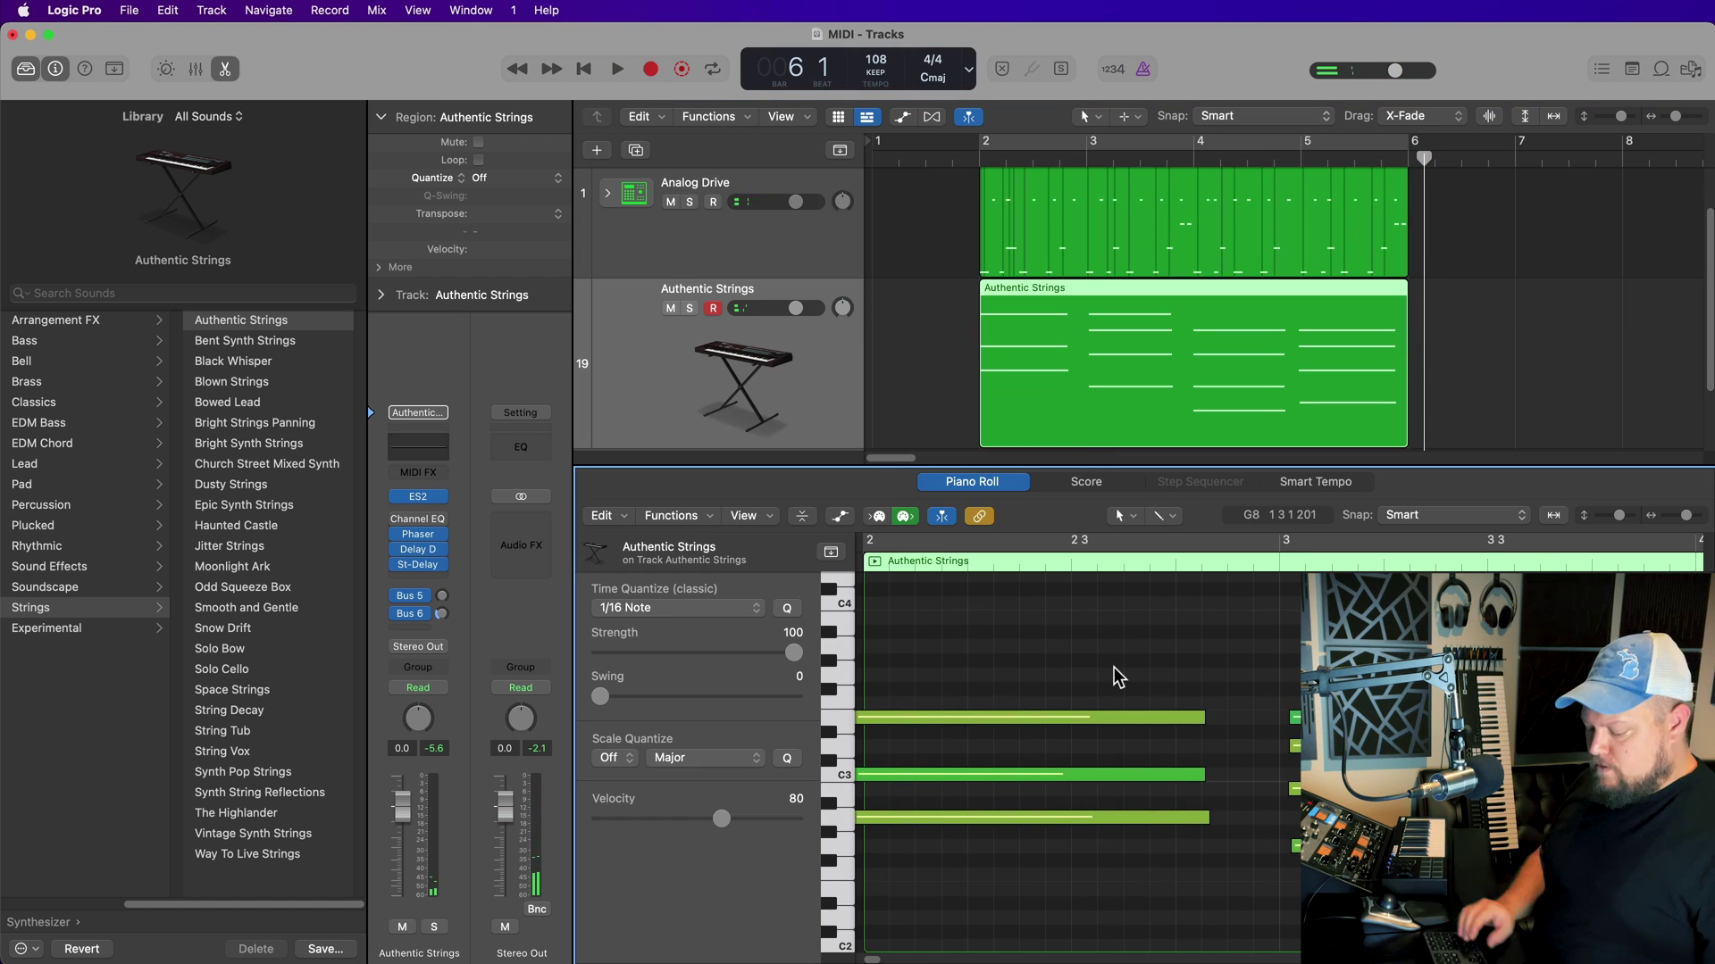
key(z)
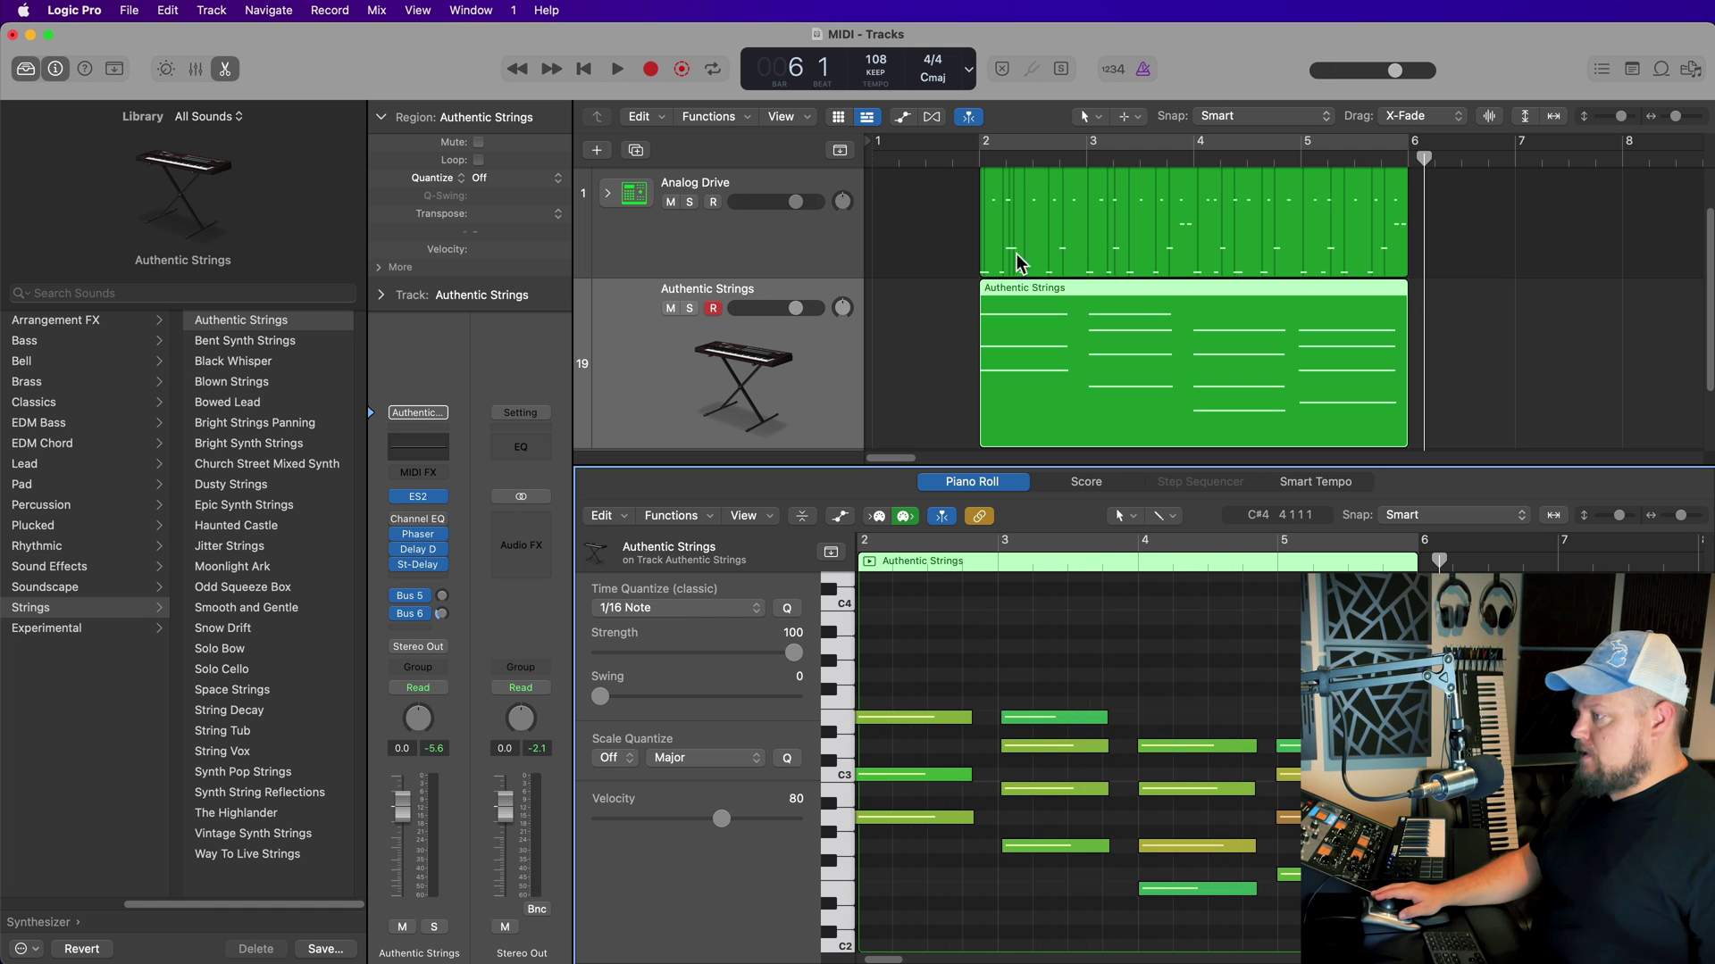
click(928, 302)
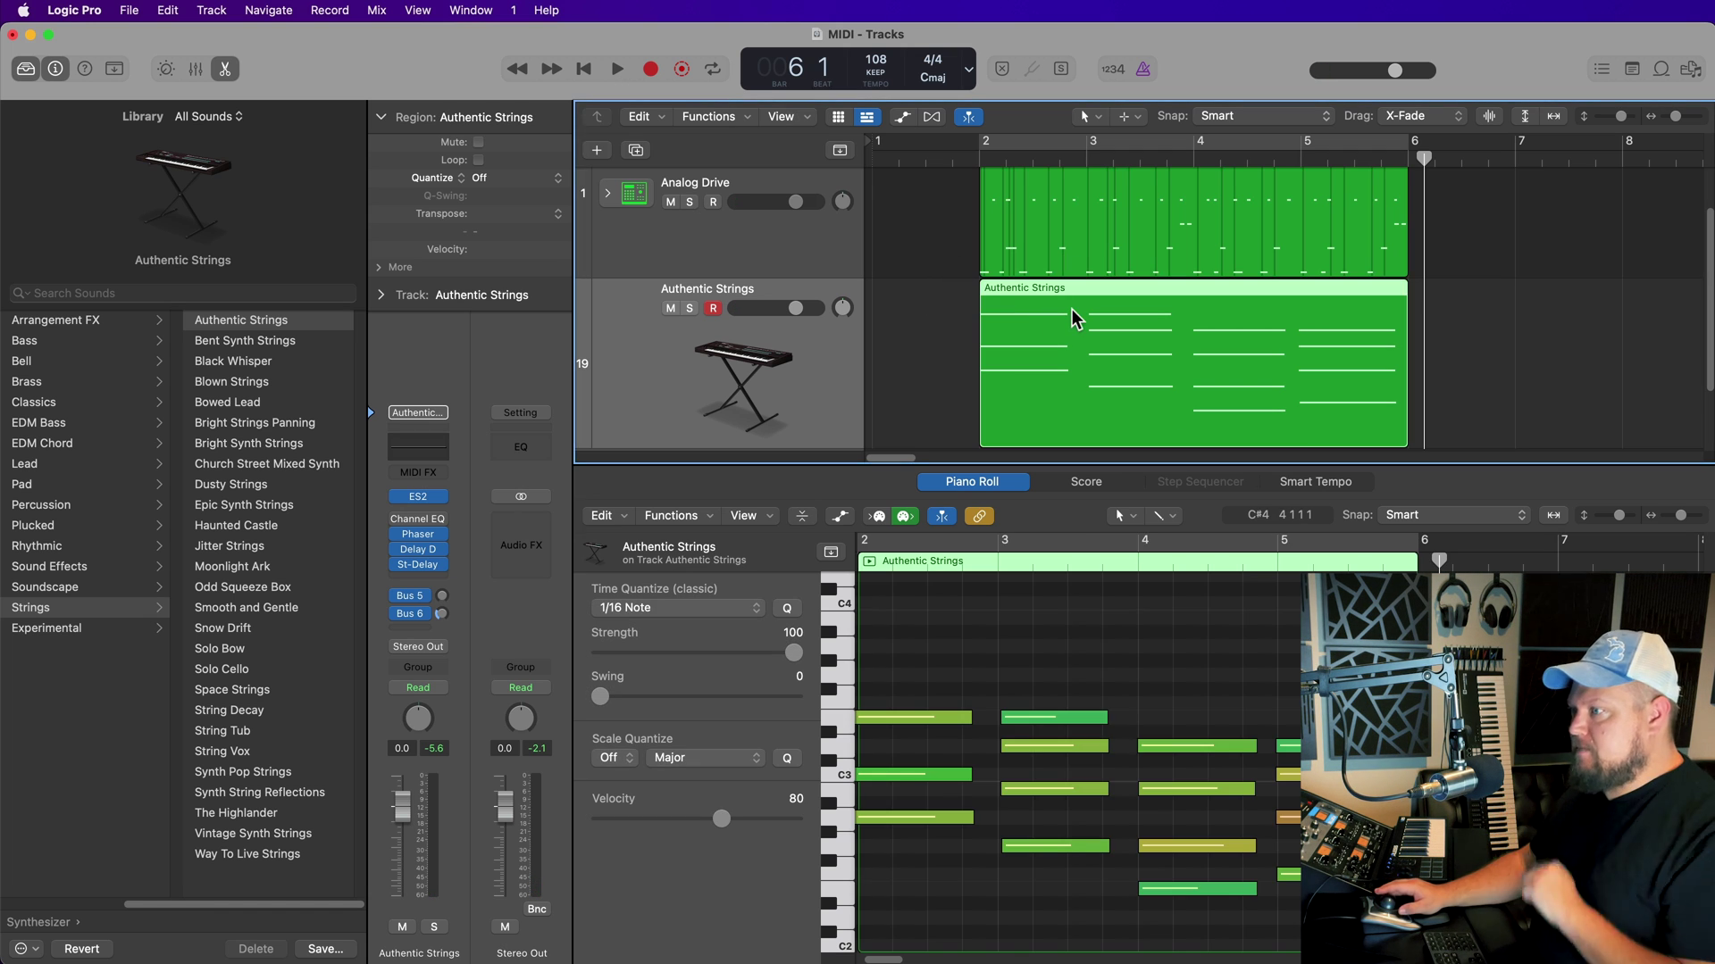
click(527, 183)
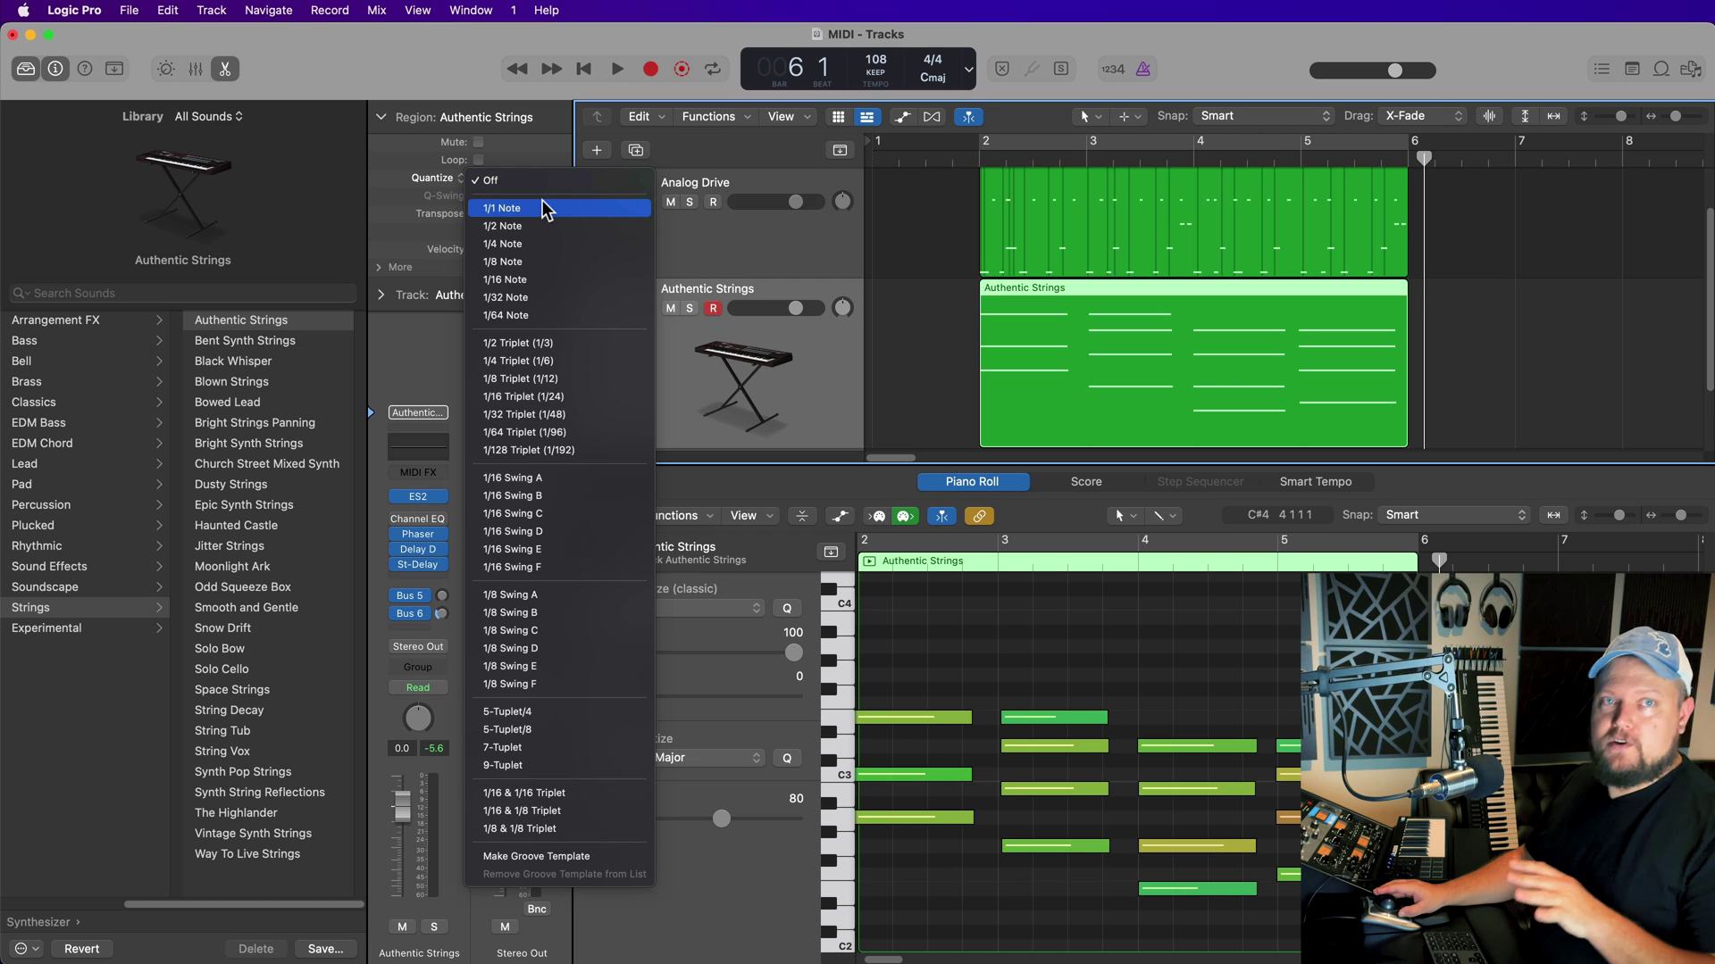
click(546, 209)
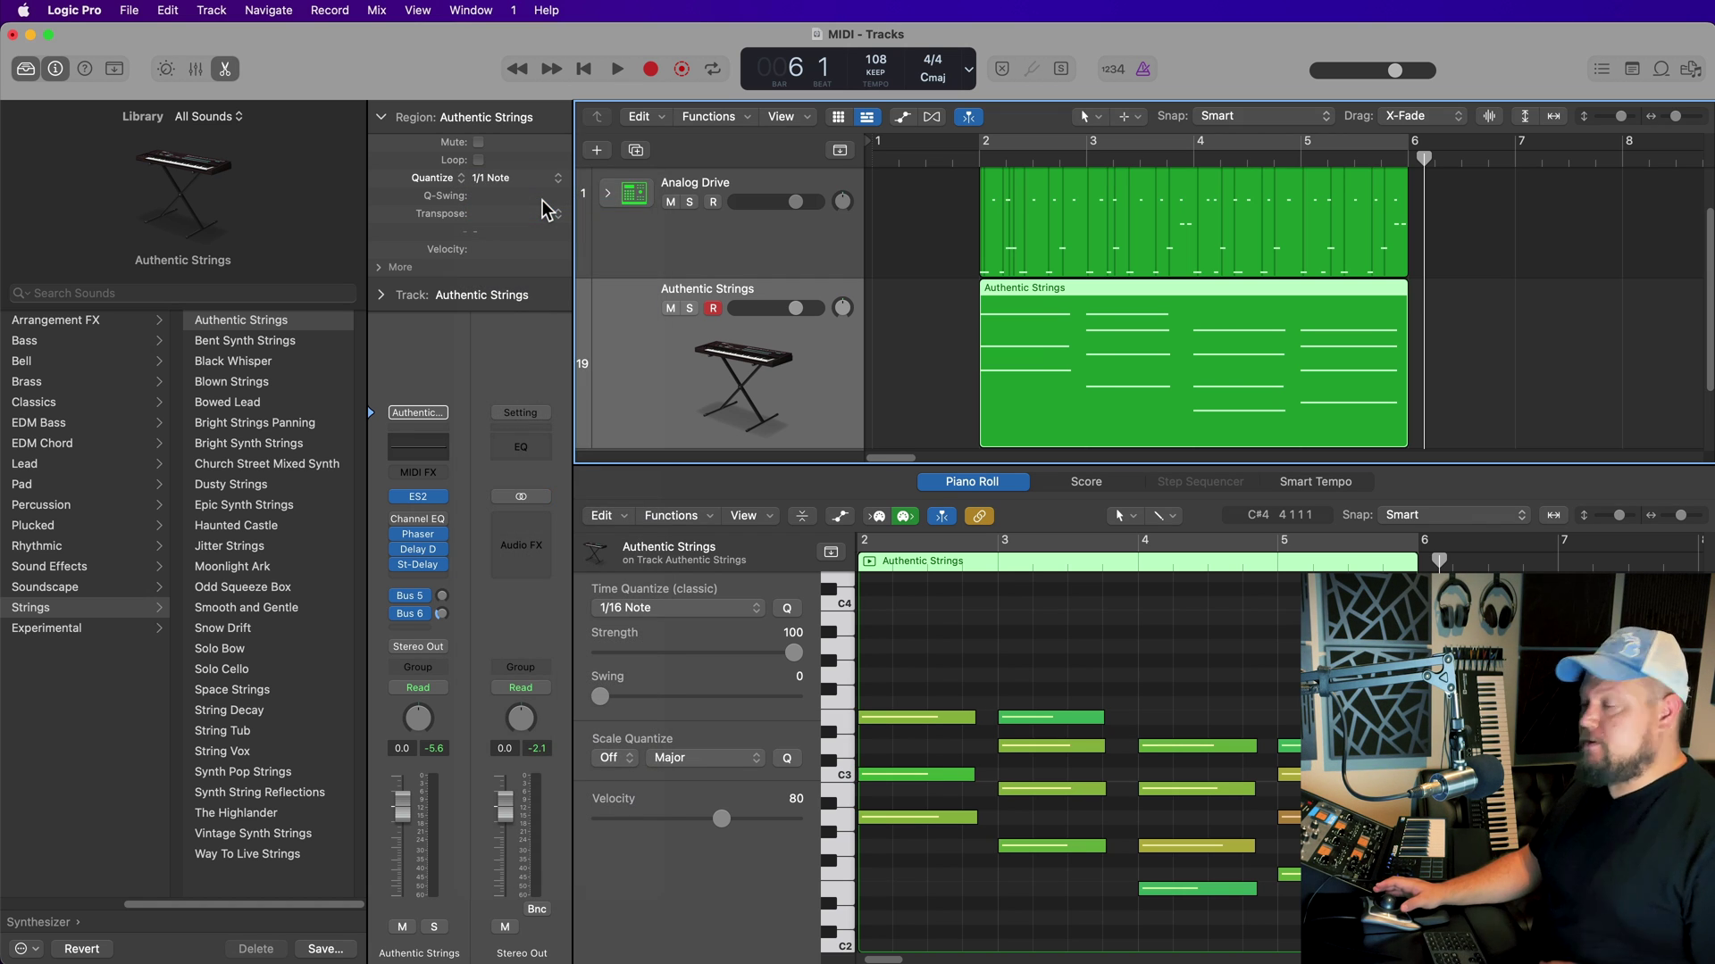
- Close the Piano Roll, add a track with Synthesizer > Bass > Agile Synth Bass, and start recording
key(e)
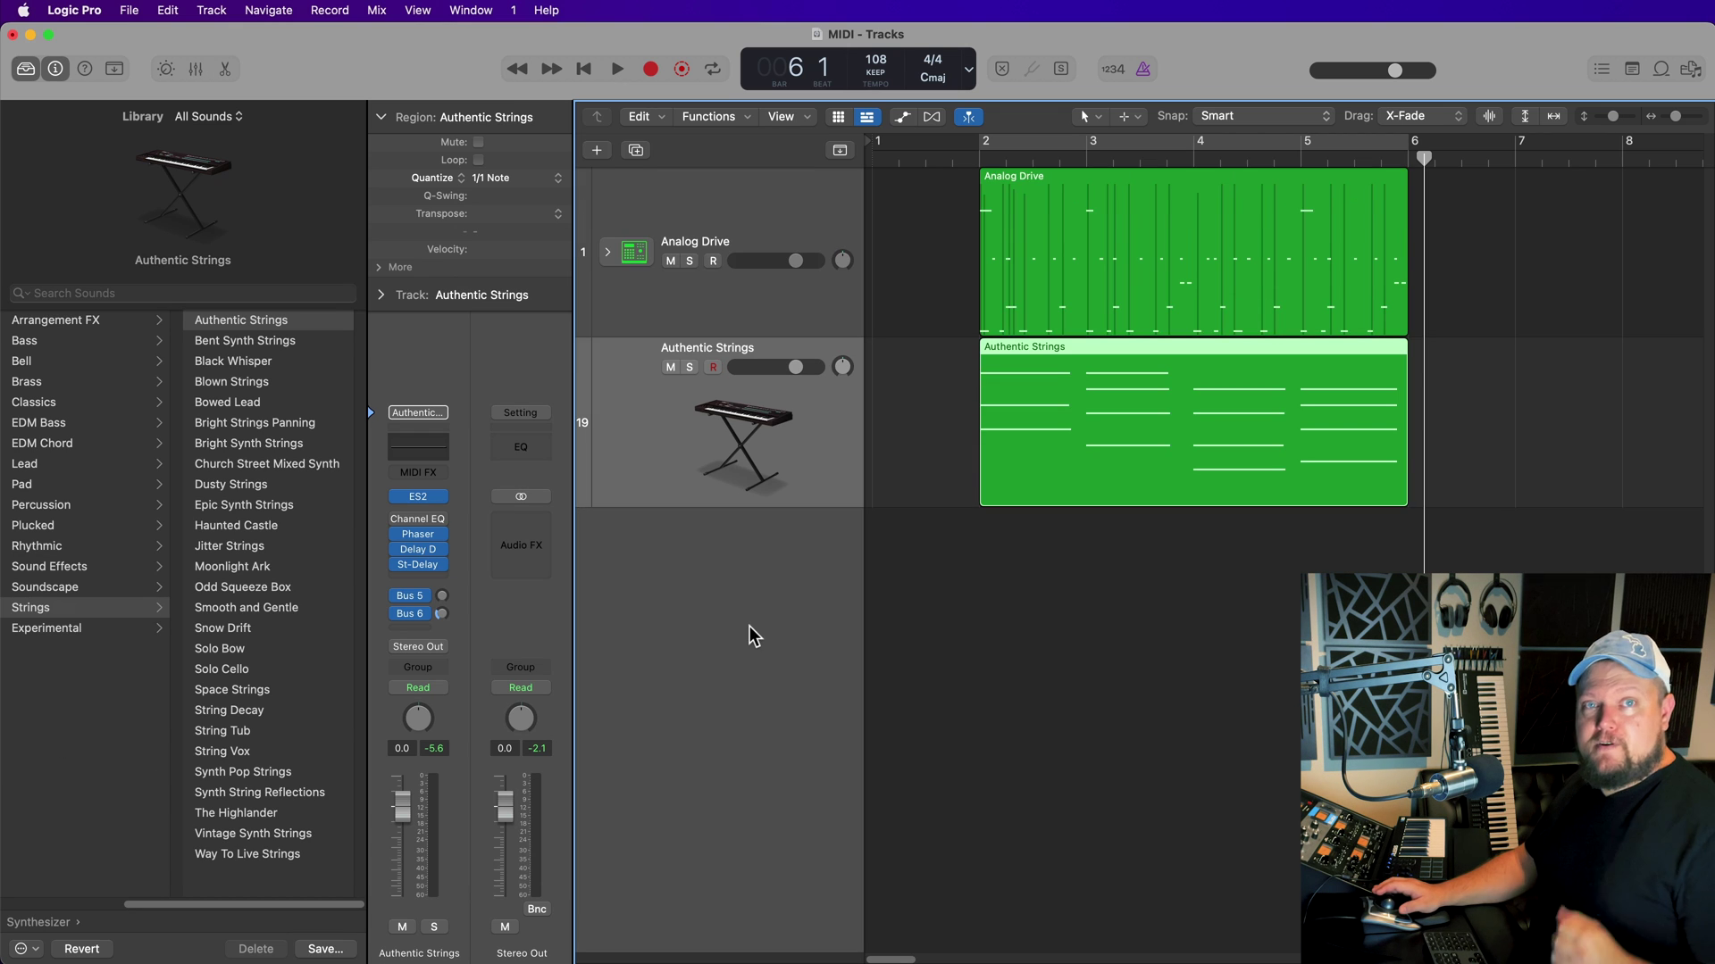
double_click(754, 615)
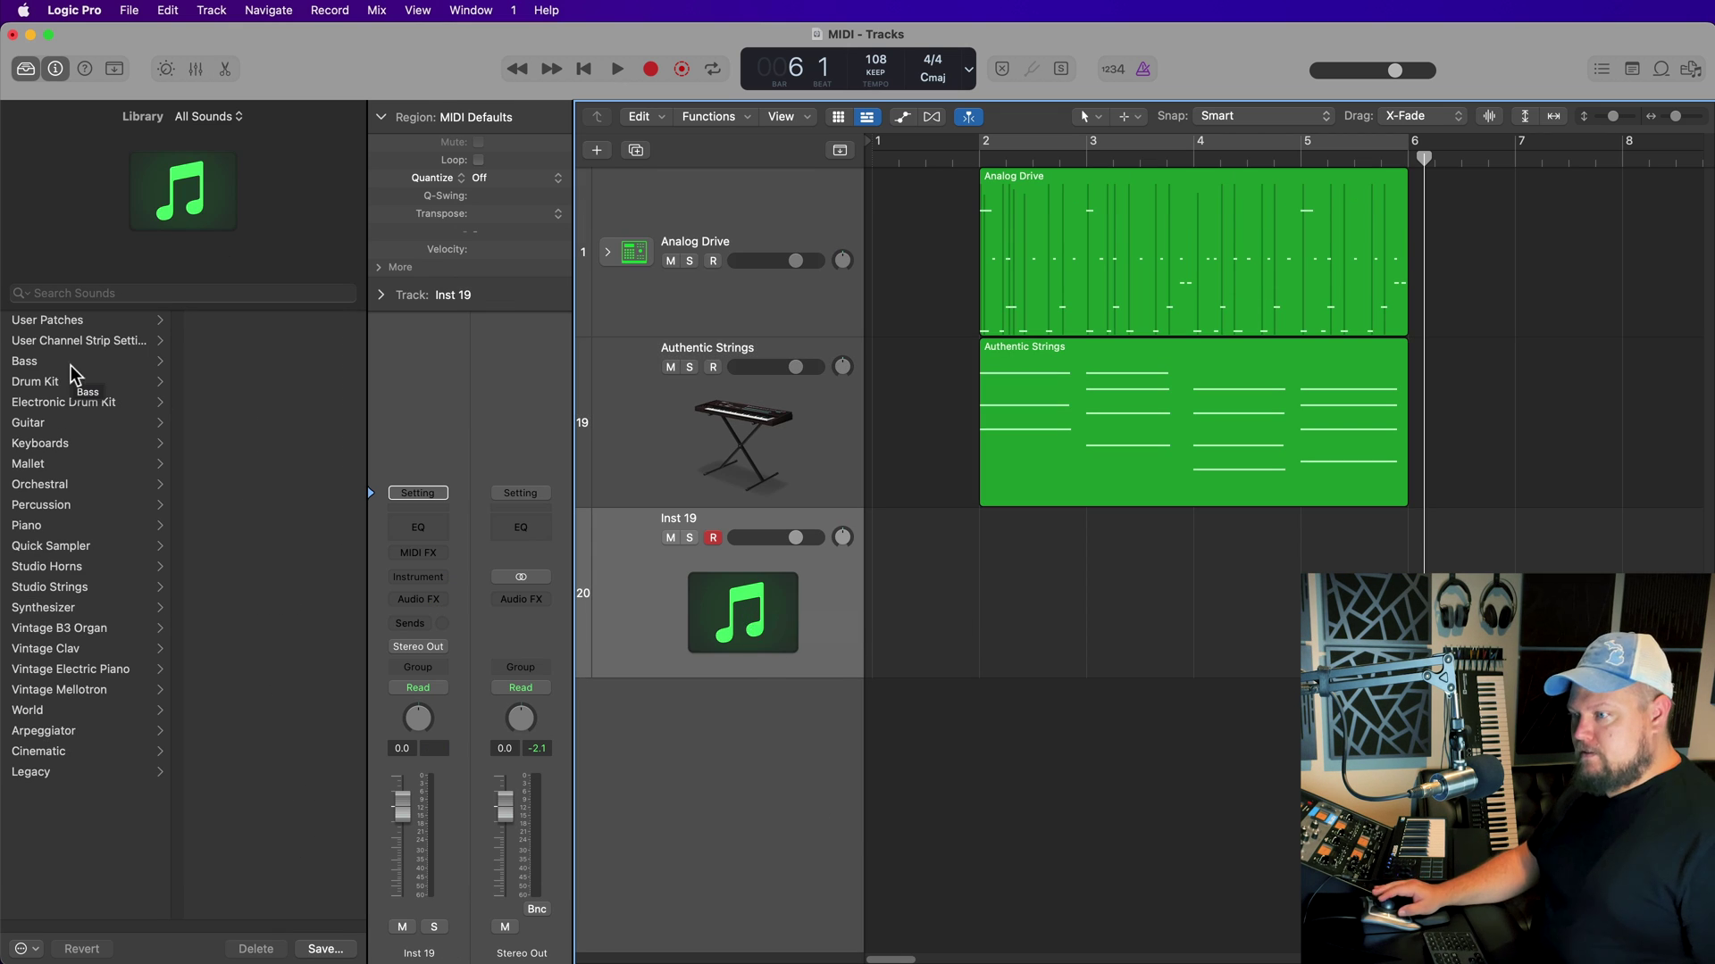
click(82, 608)
click(234, 343)
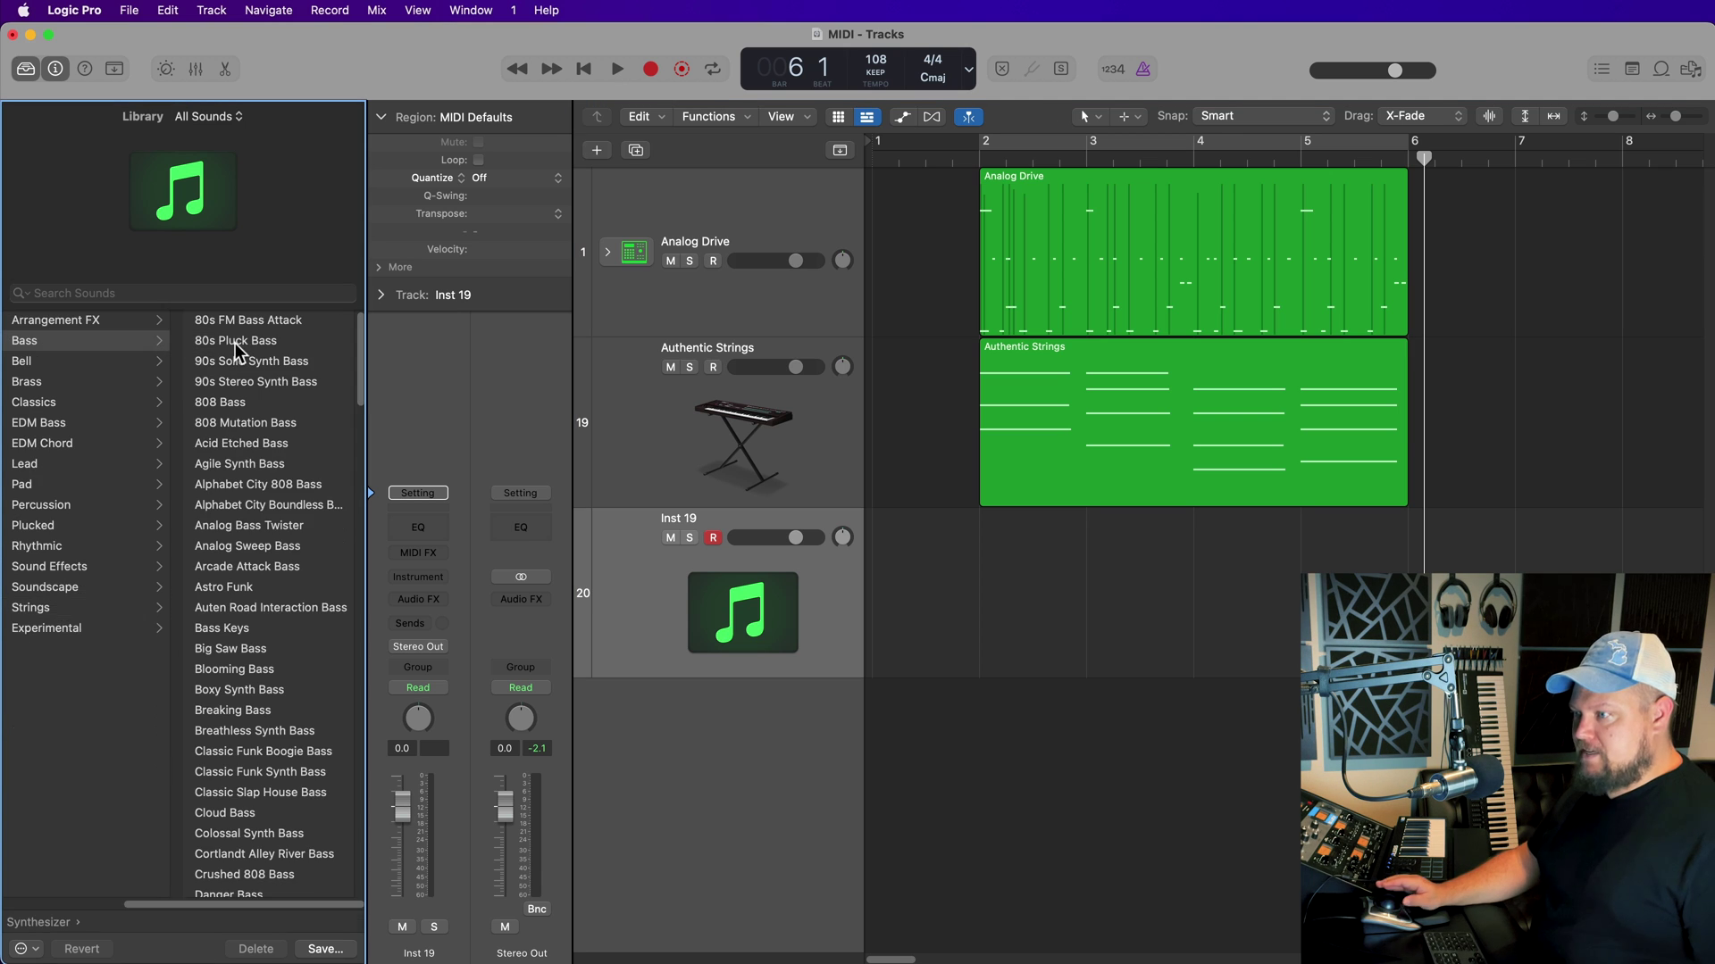
click(257, 464)
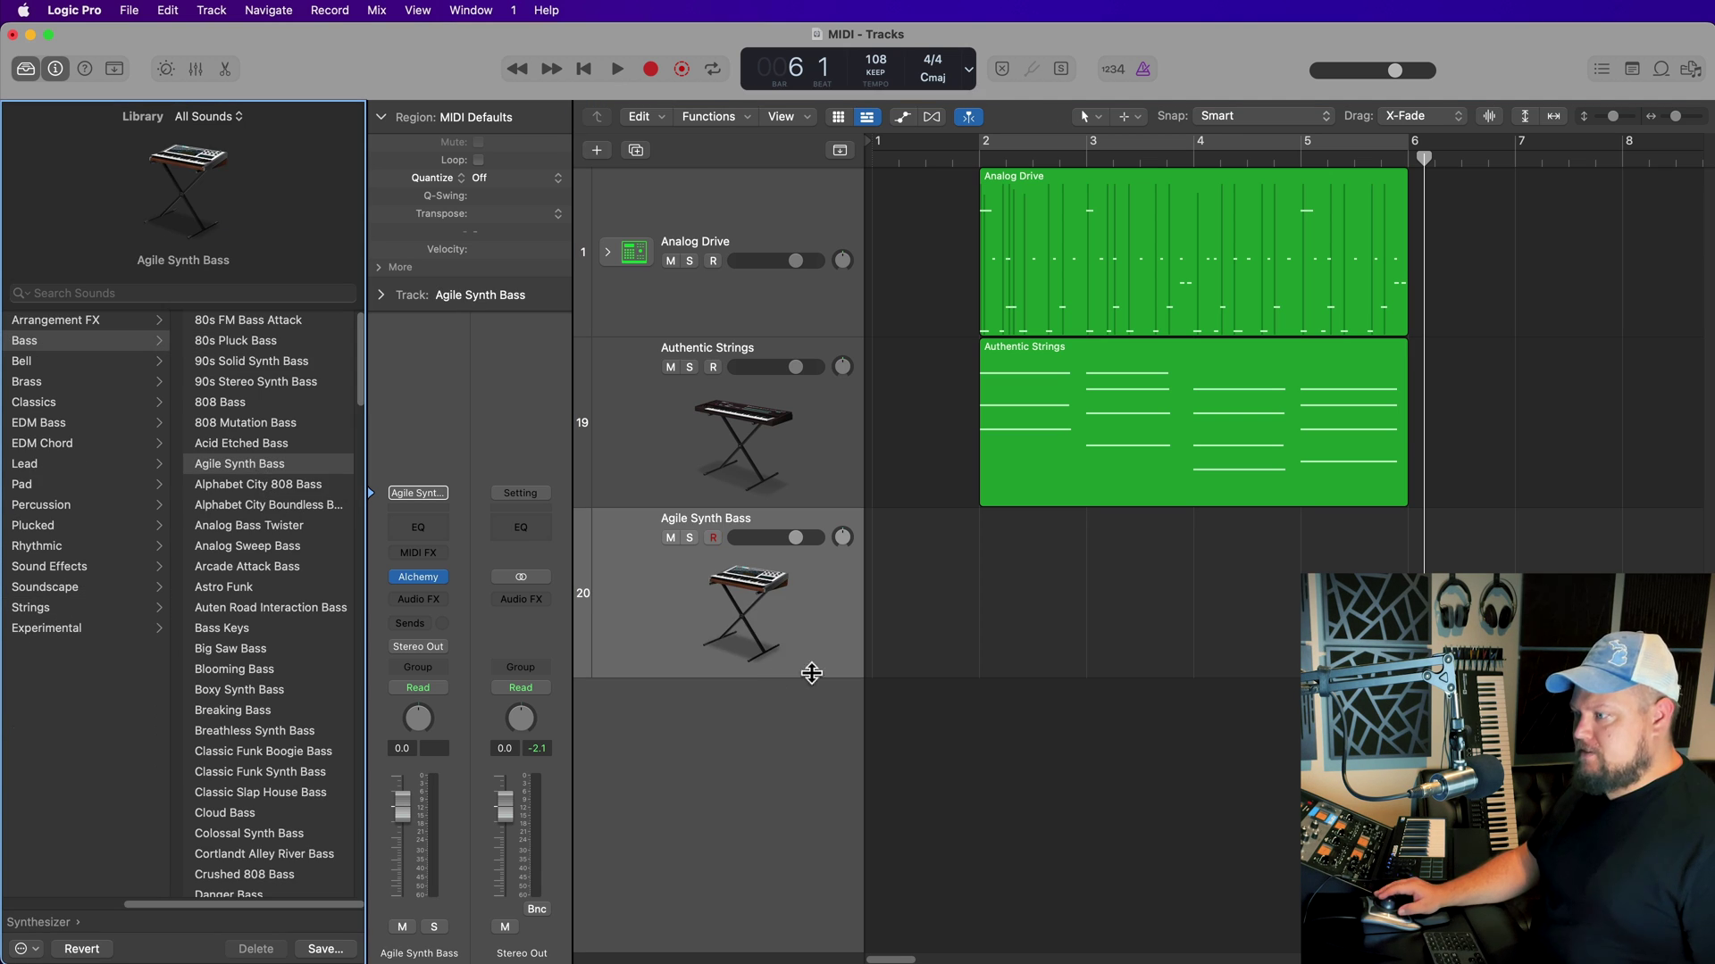
key(r)
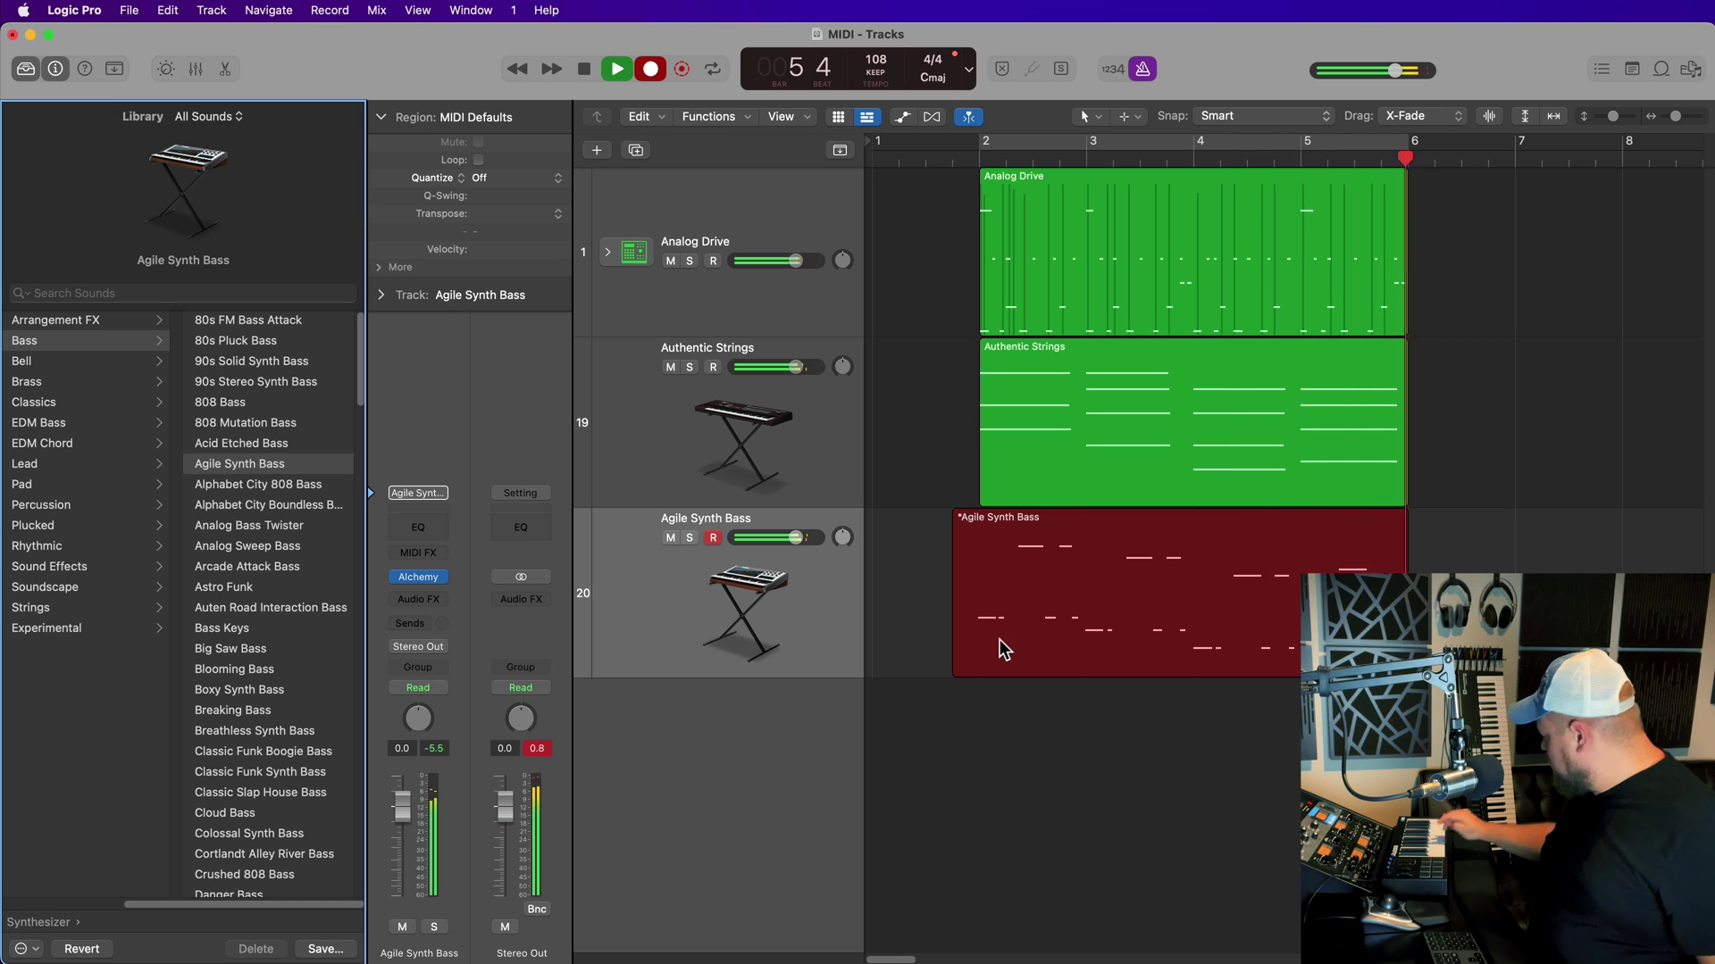
- Stop recording, open the bass notes, and quantize the Agile Synth Bass region to 1/16 Note
key(space)
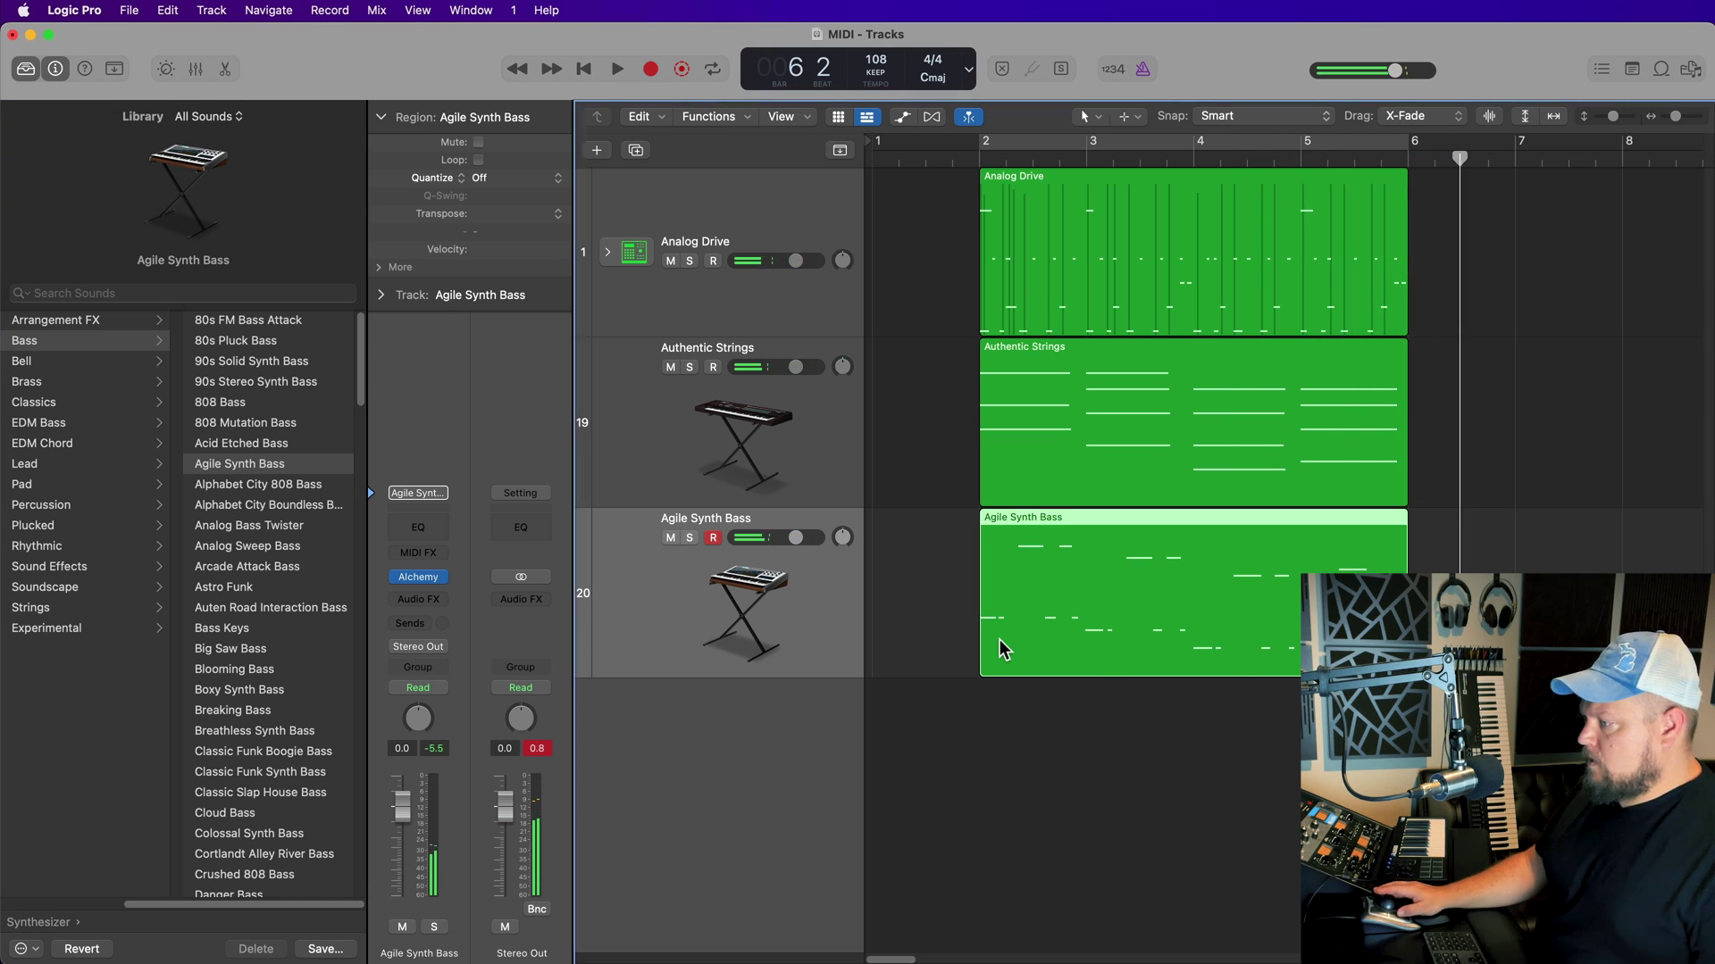
double_click(999, 640)
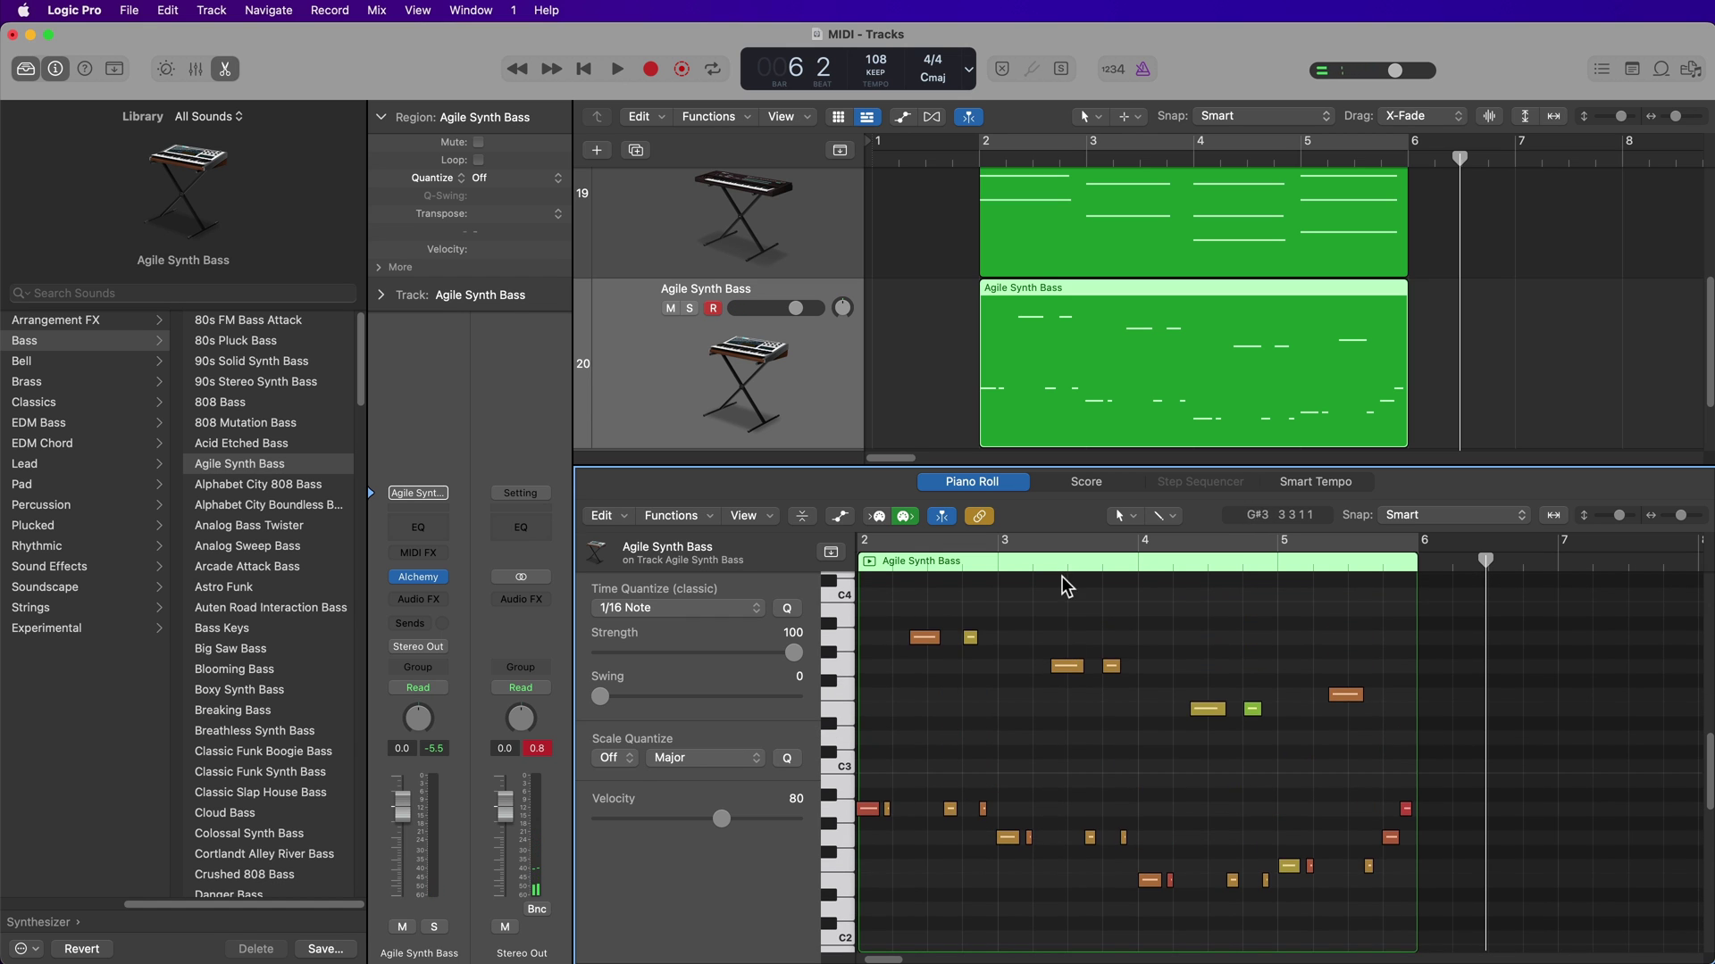
click(1049, 356)
click(1068, 350)
click(523, 179)
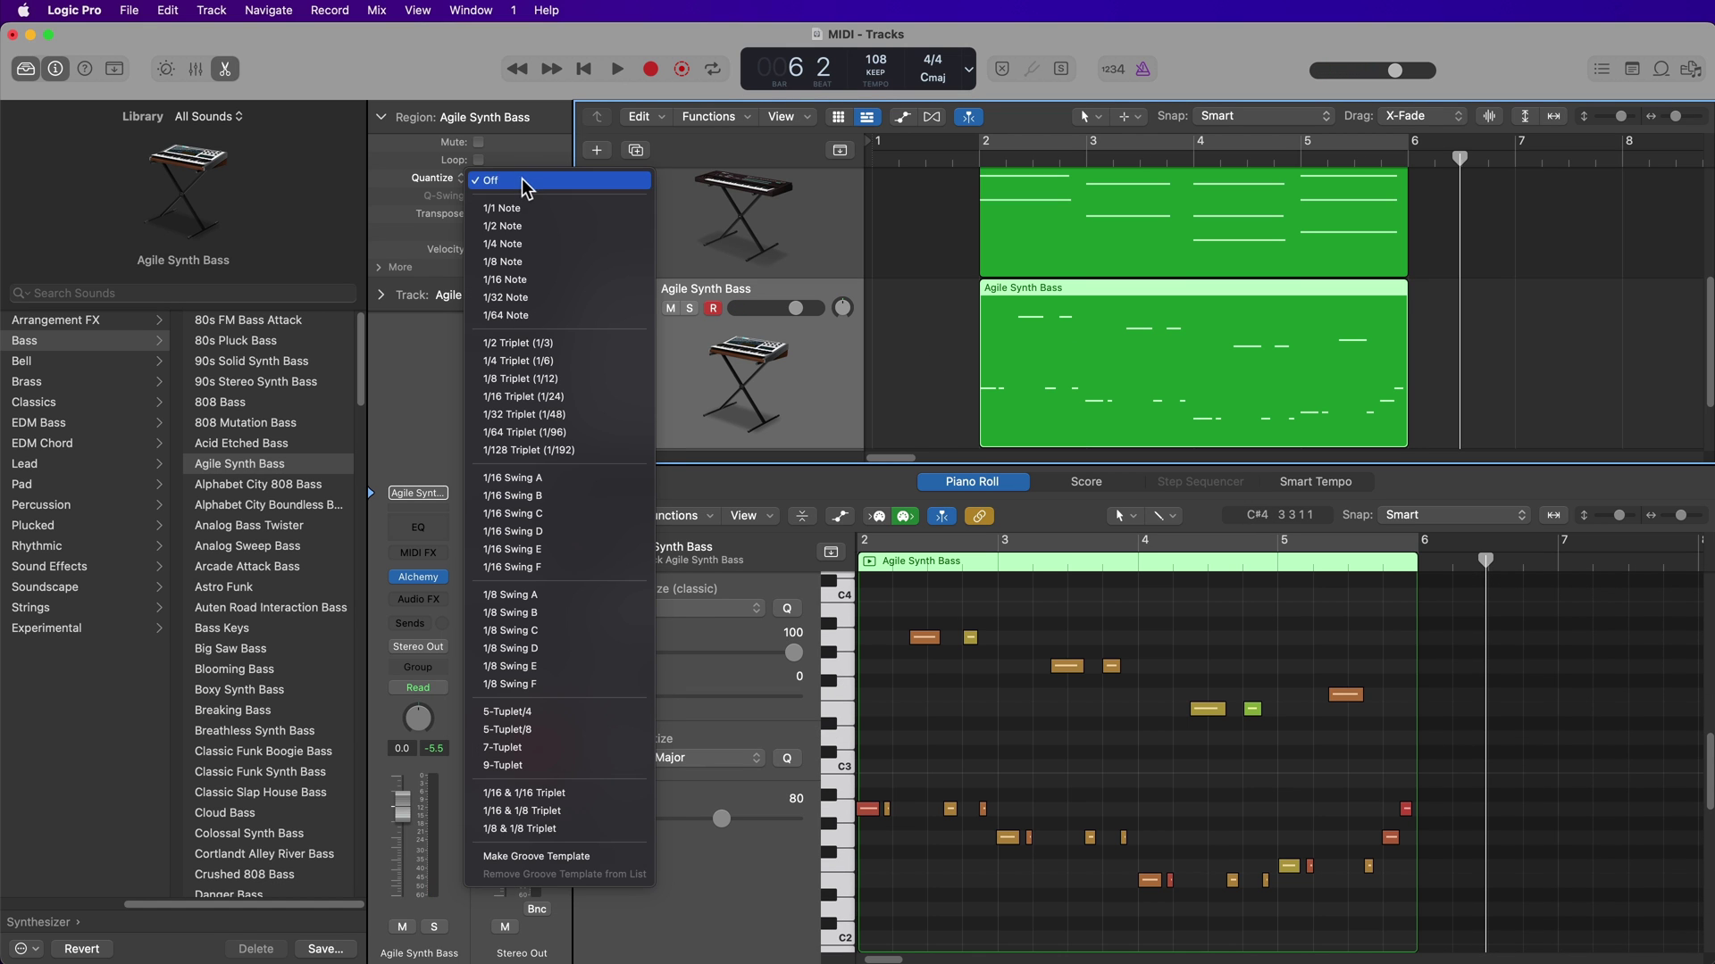
click(522, 276)
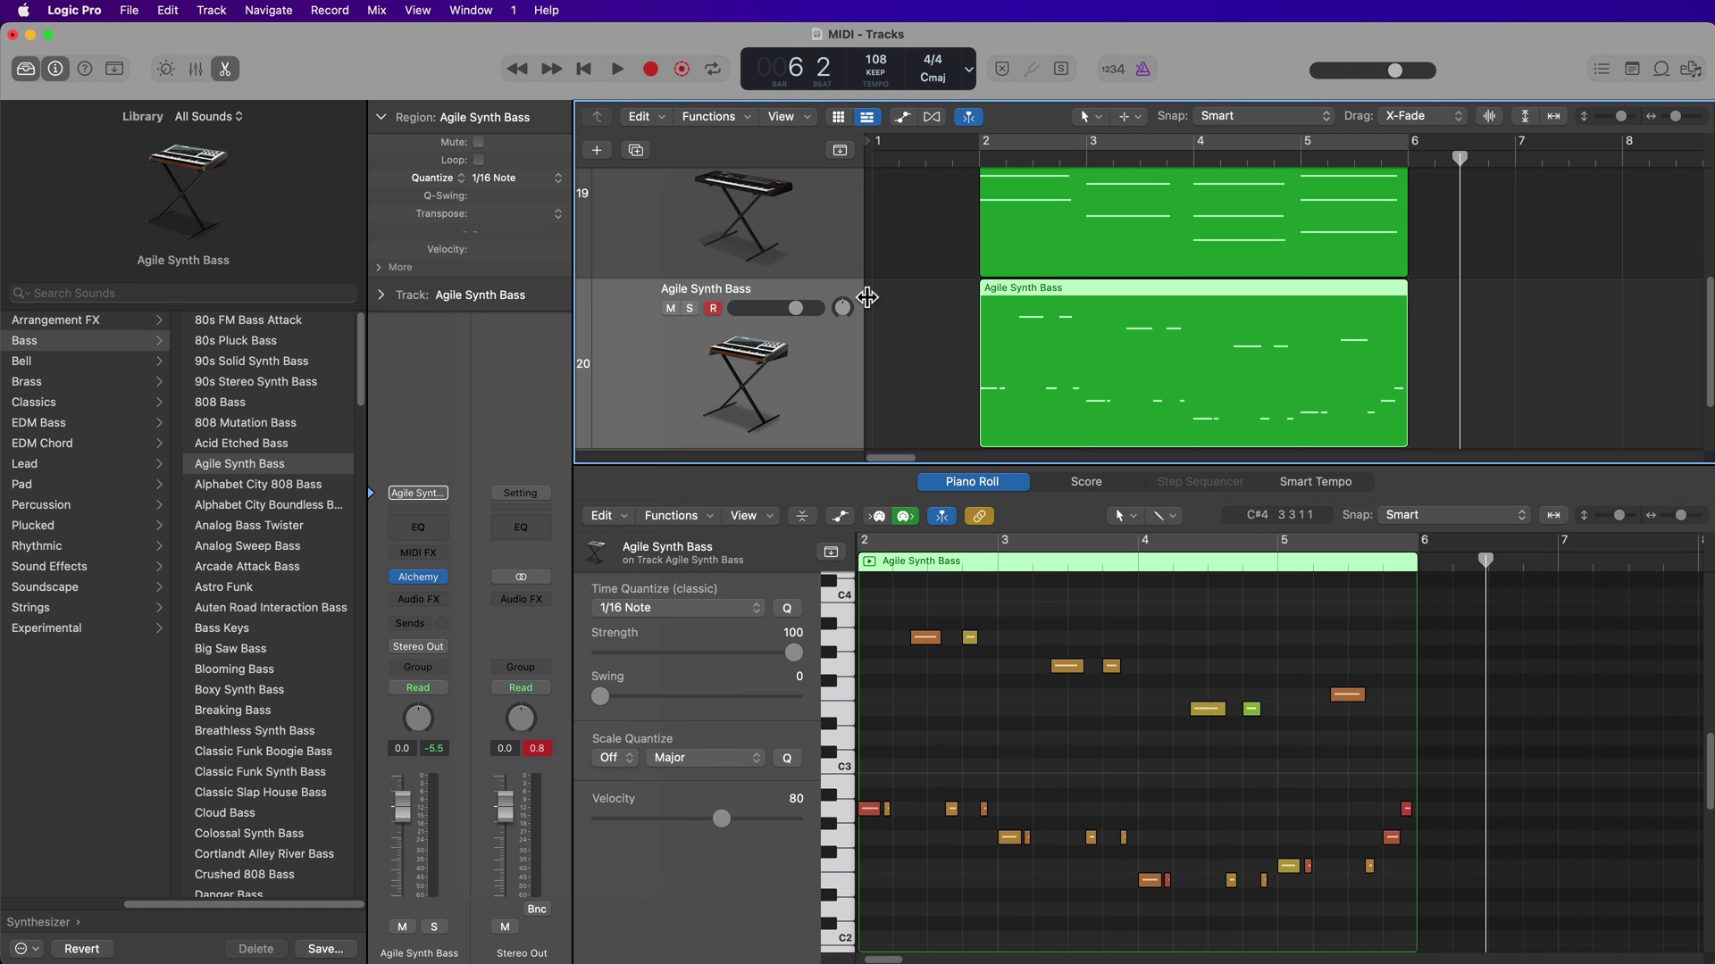
- Close the Piano Roll, open the Mixer, and select the Analog Drive through the other channel strips
click(904, 312)
key(e)
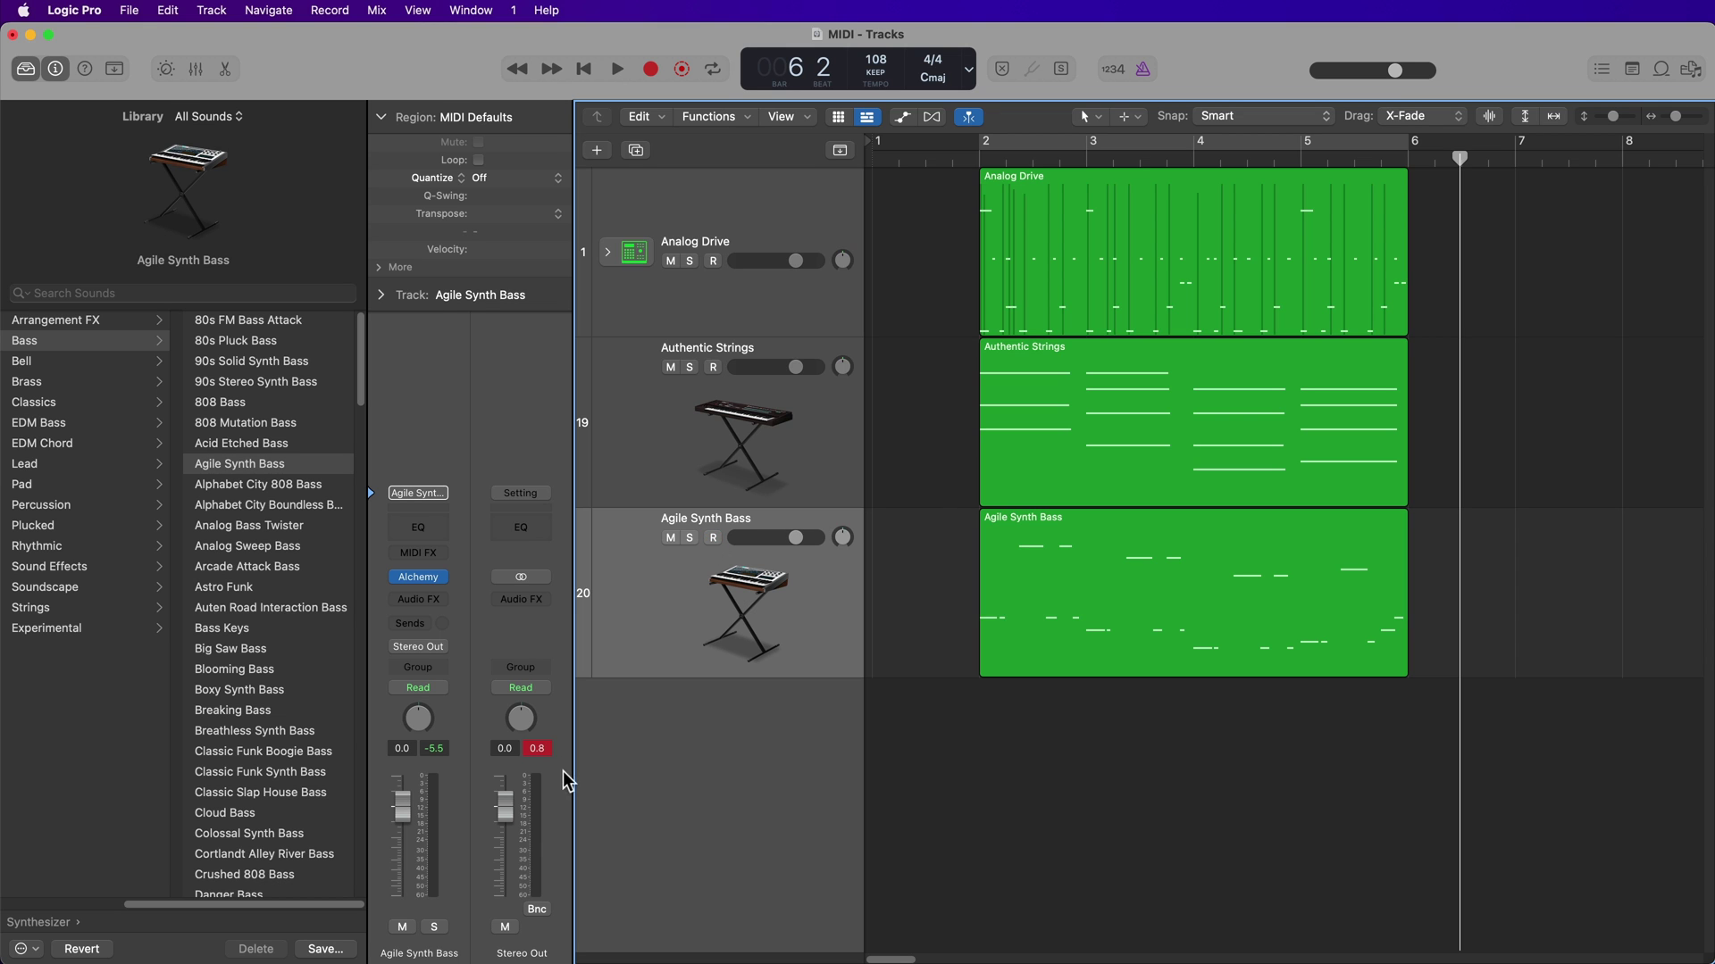
key(x)
click(683, 943)
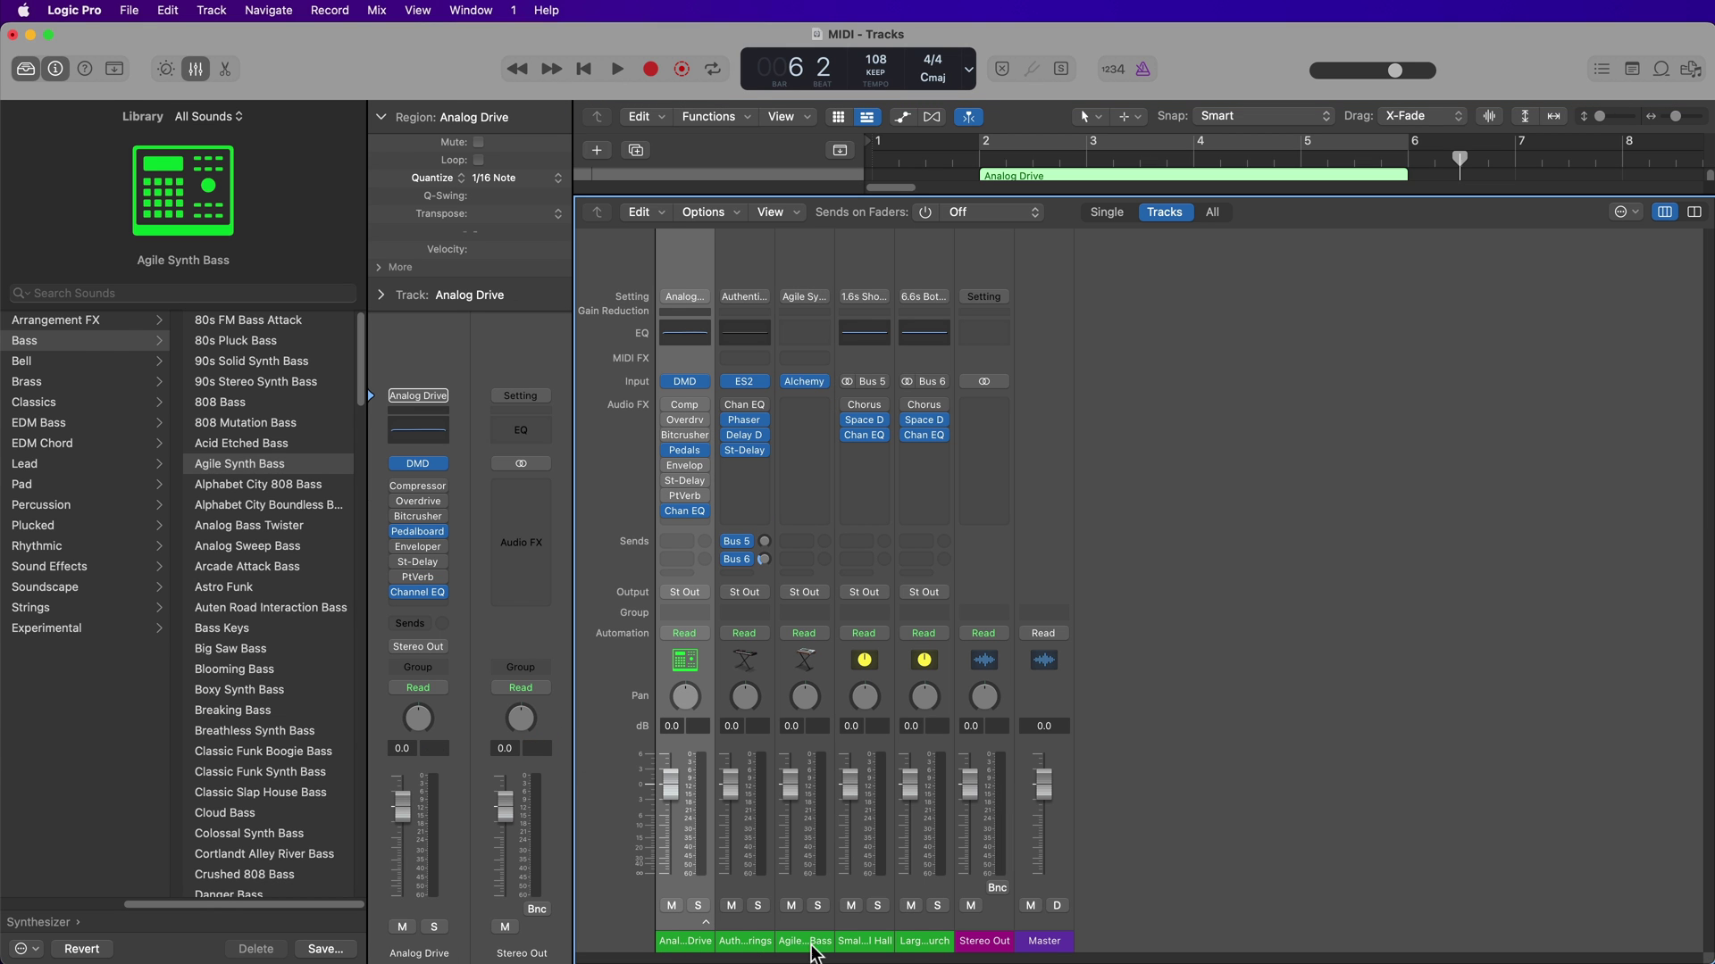
shift+click(933, 952)
- Lower the selected channels to -4.5 dB and repeat the drum, strings and bass regions once
drag(910, 786, 910, 809)
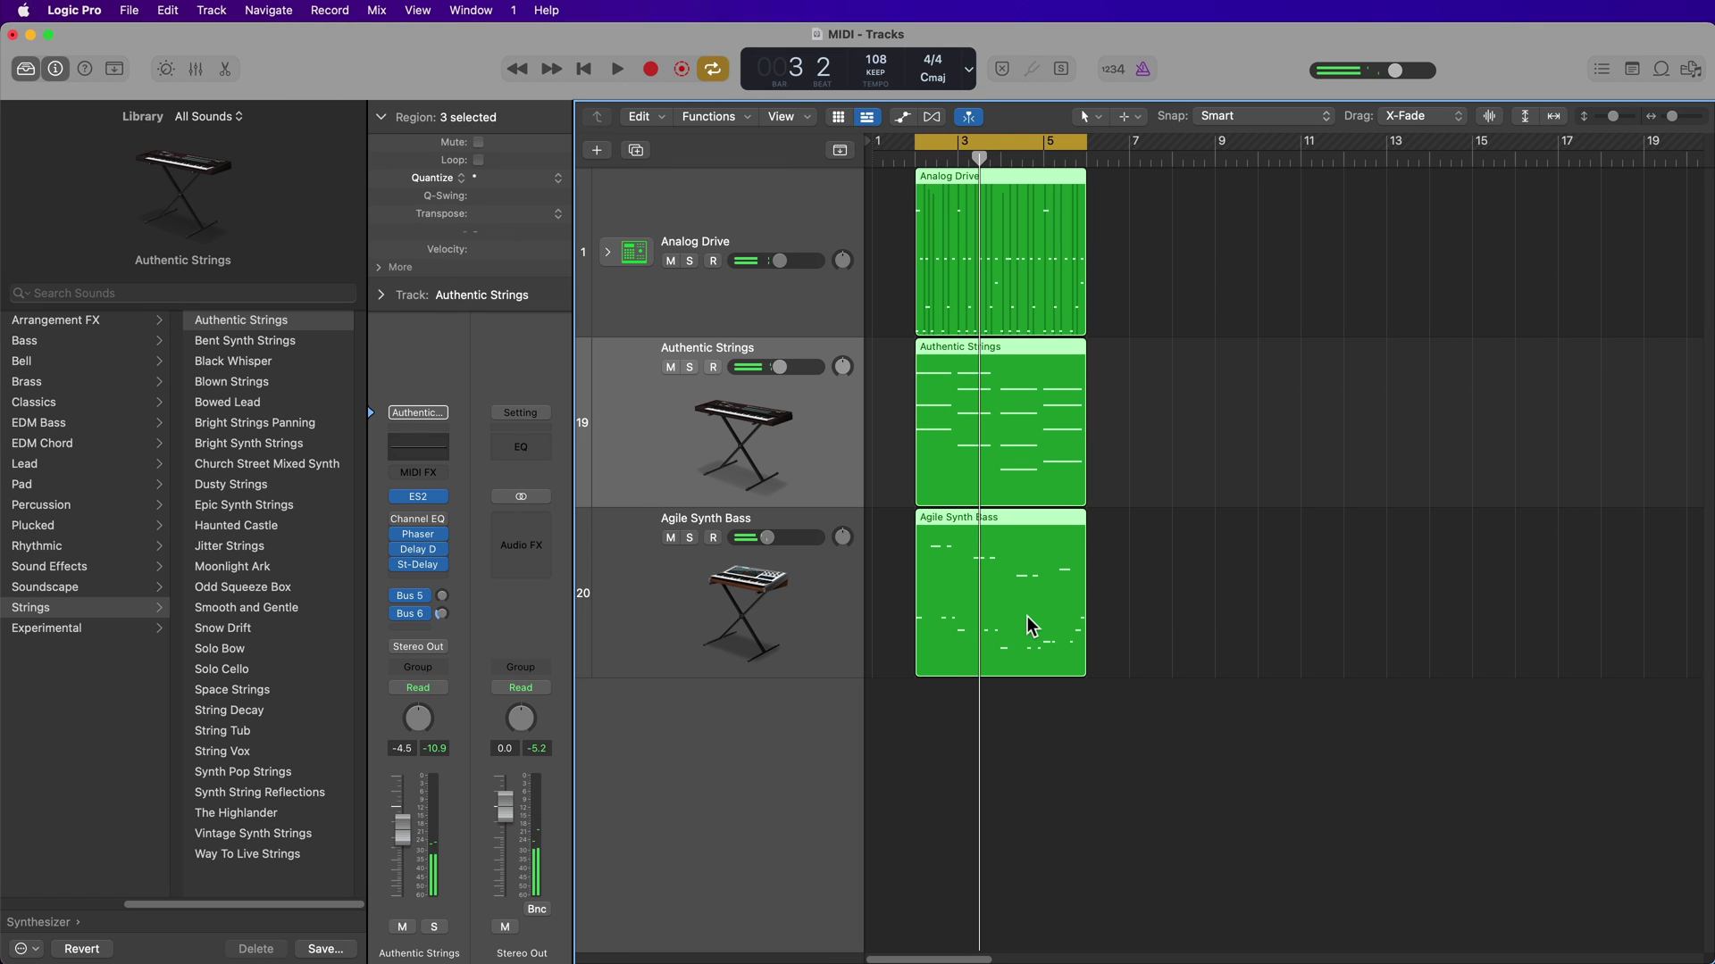
drag(1269, 223, 1036, 571)
key(super+r)
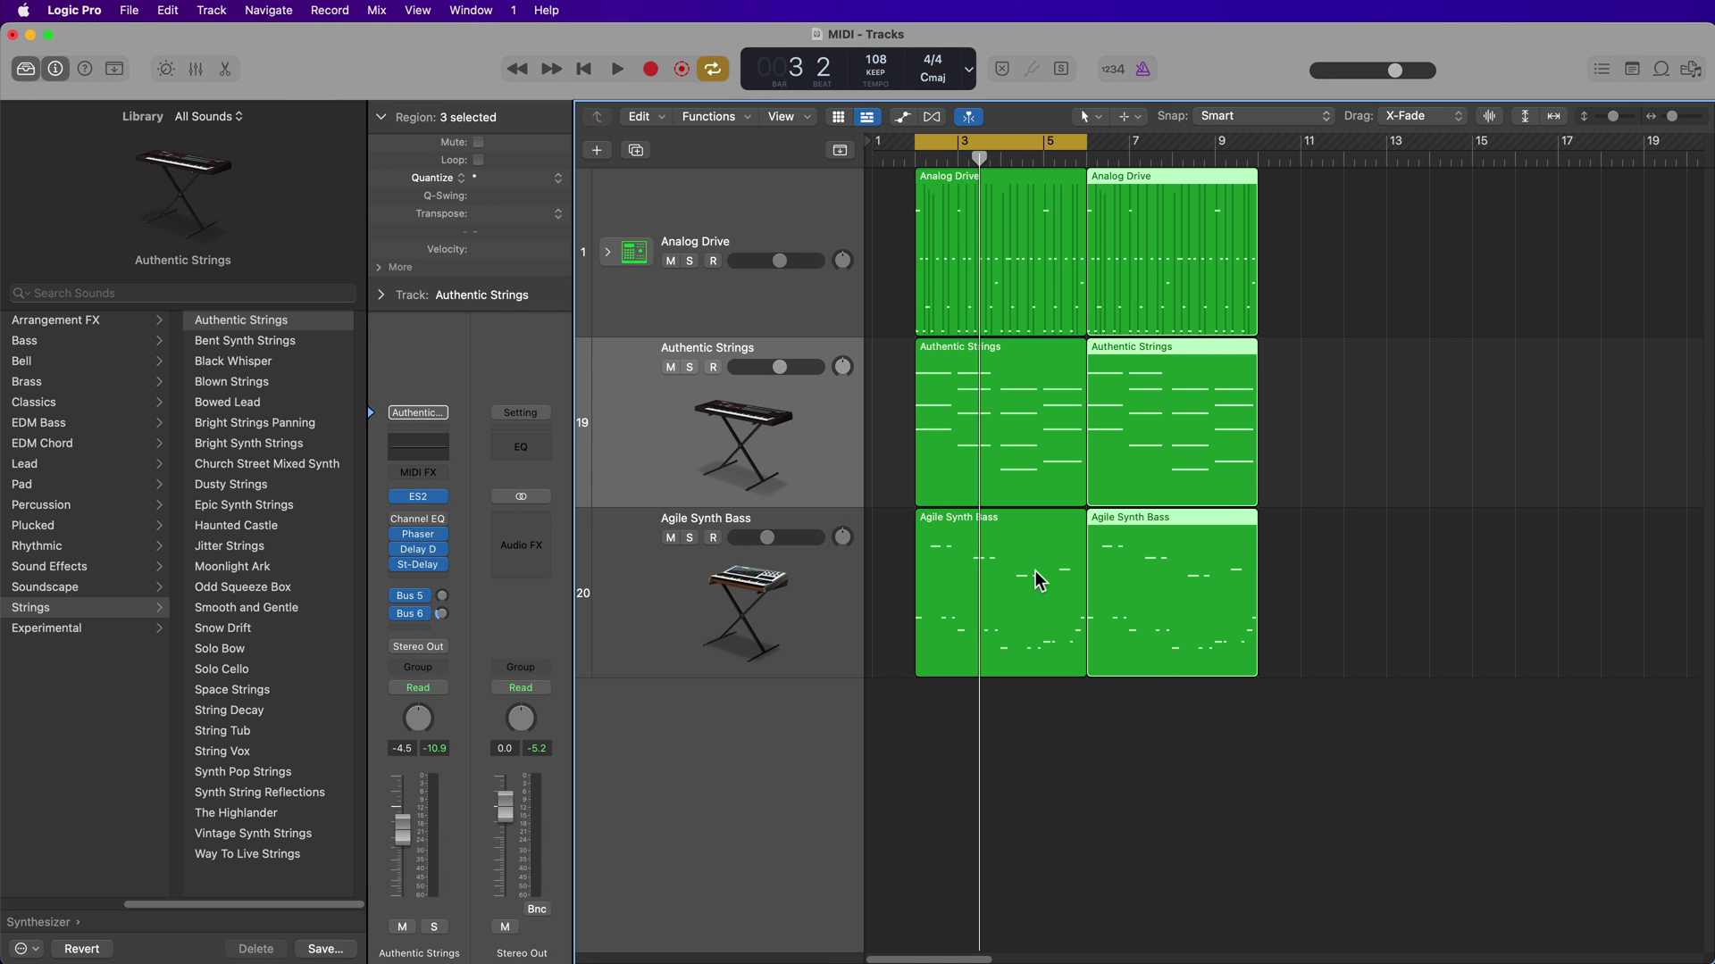
- Turn off loop playback and repeat all six regions to fill 16 bars
key(c)
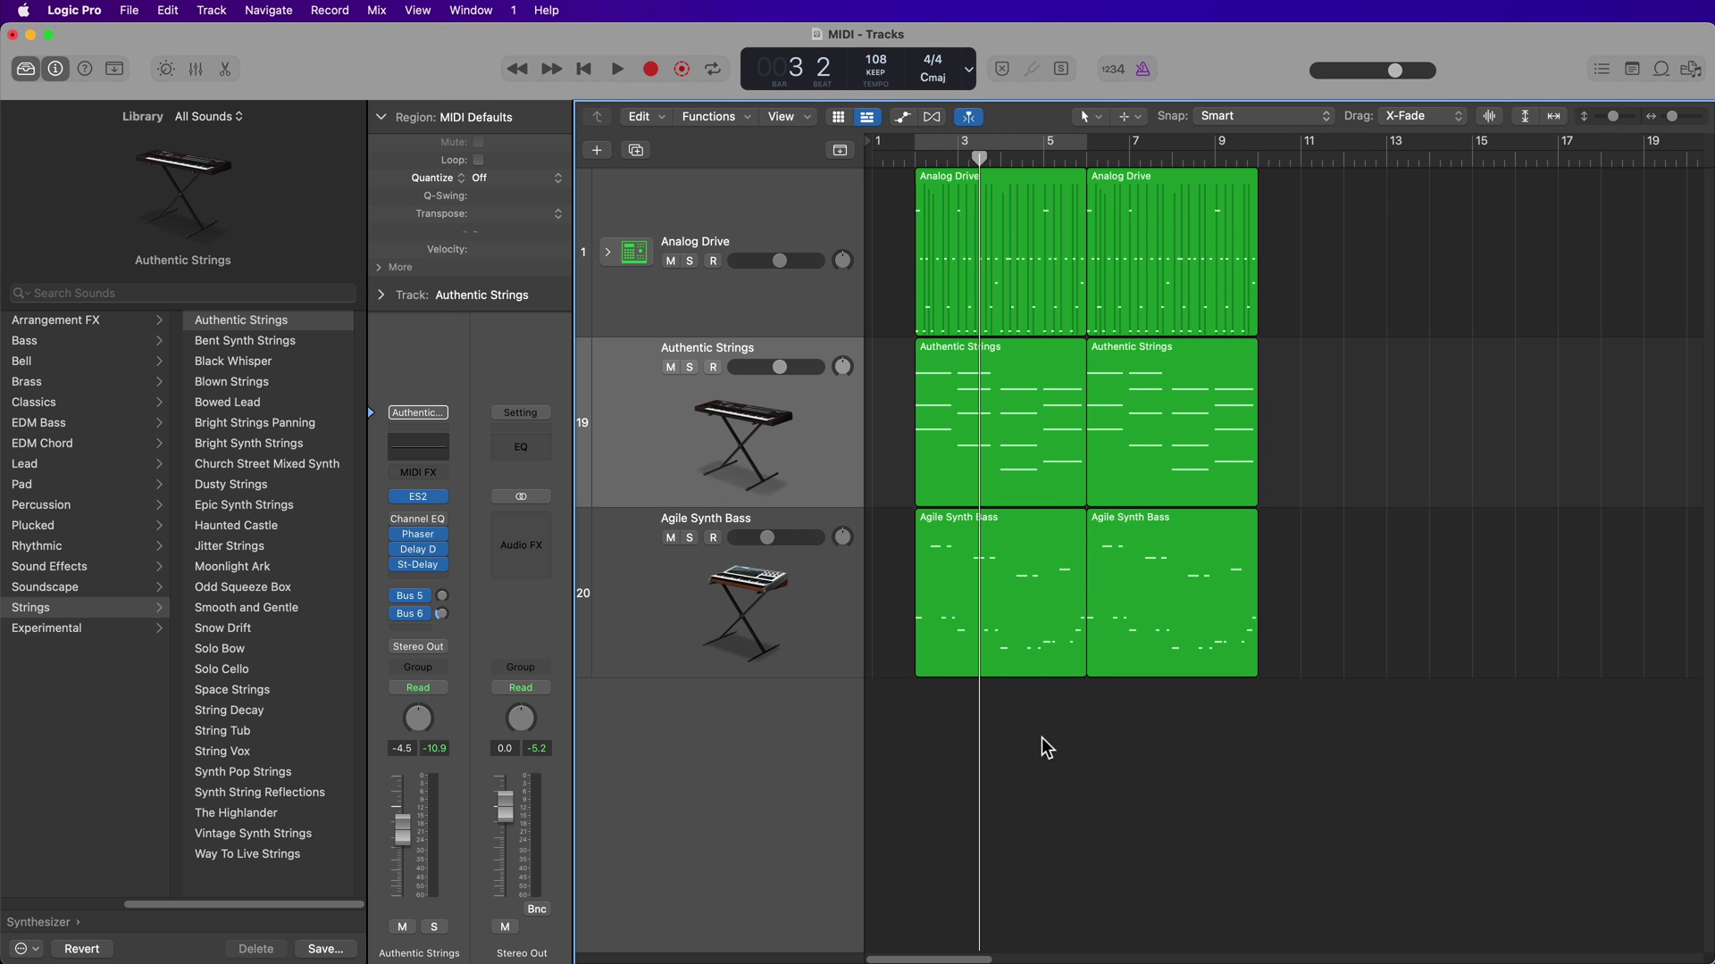
drag(1041, 737, 1132, 279)
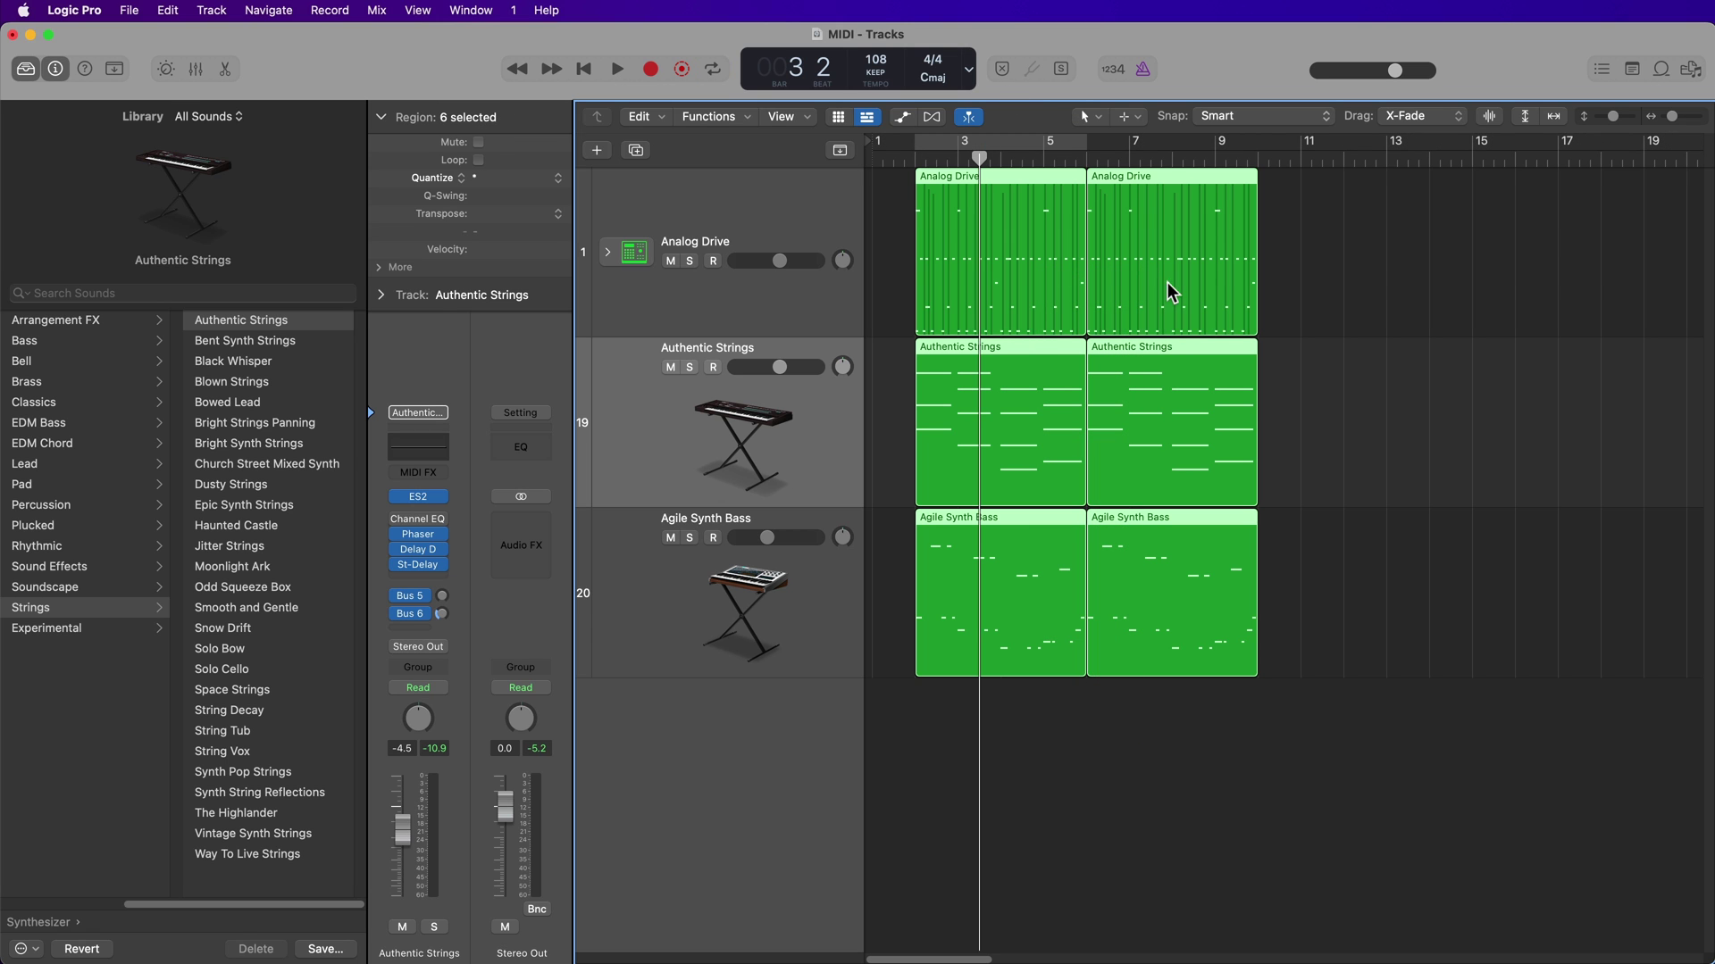
key(super+r)
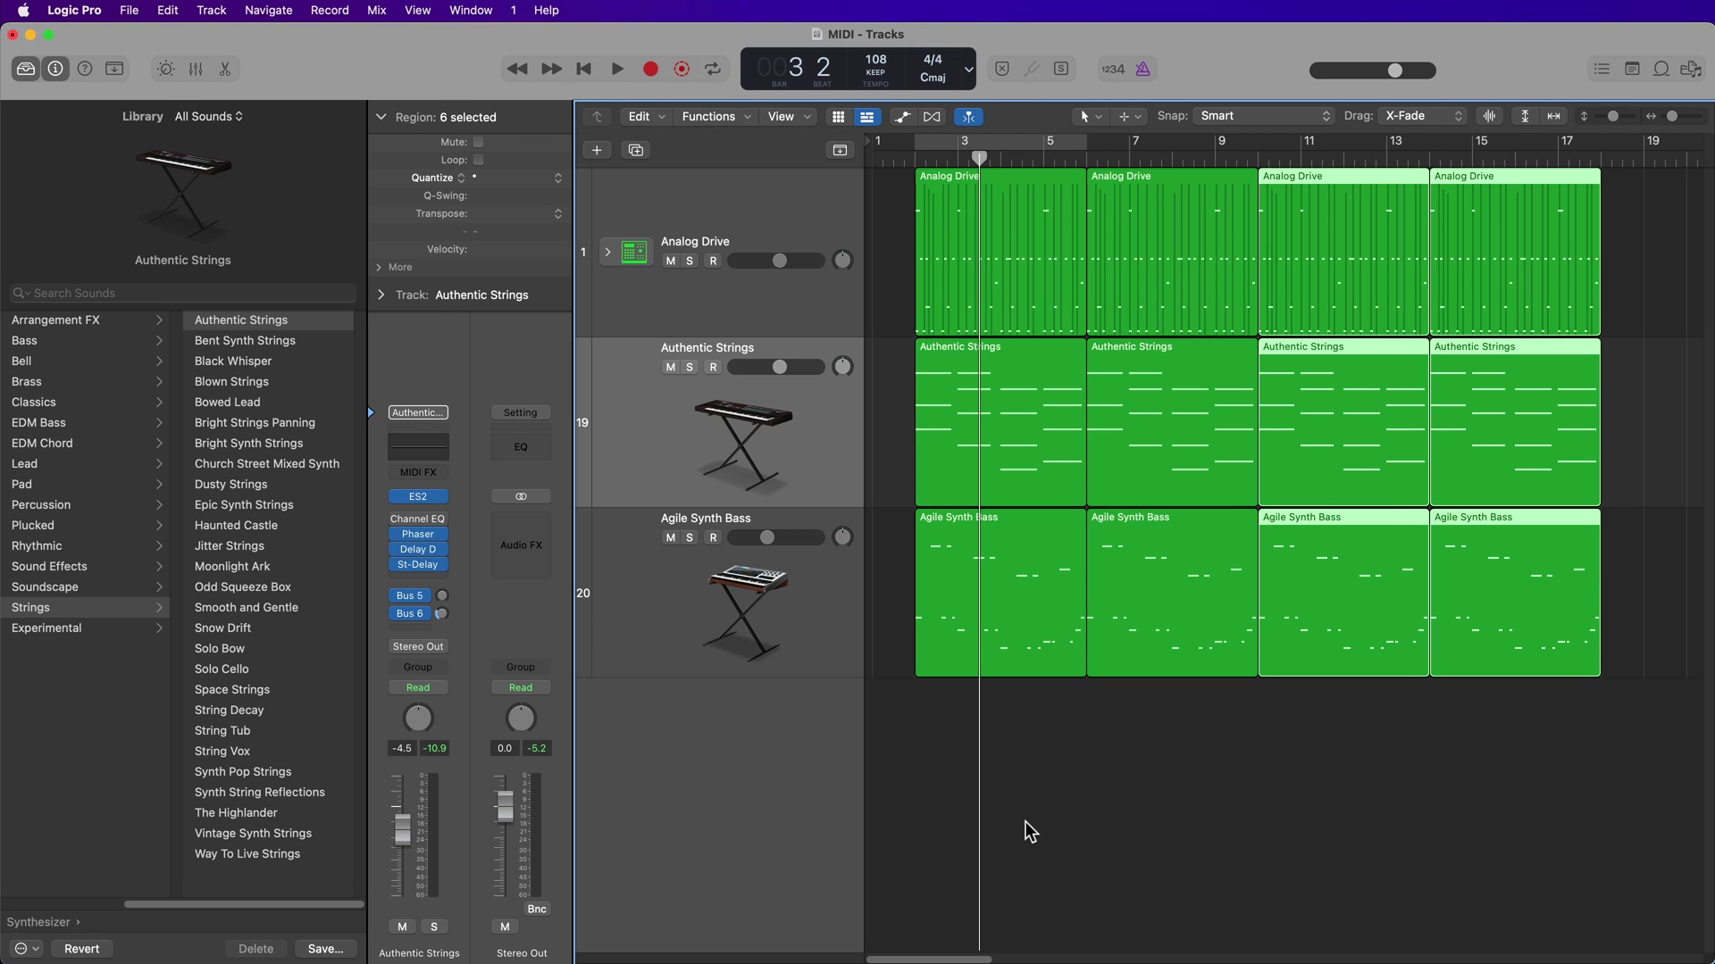
- Set the cycle range to span all twelve regions, bars 2 to 18
drag(1025, 826, 1524, 301)
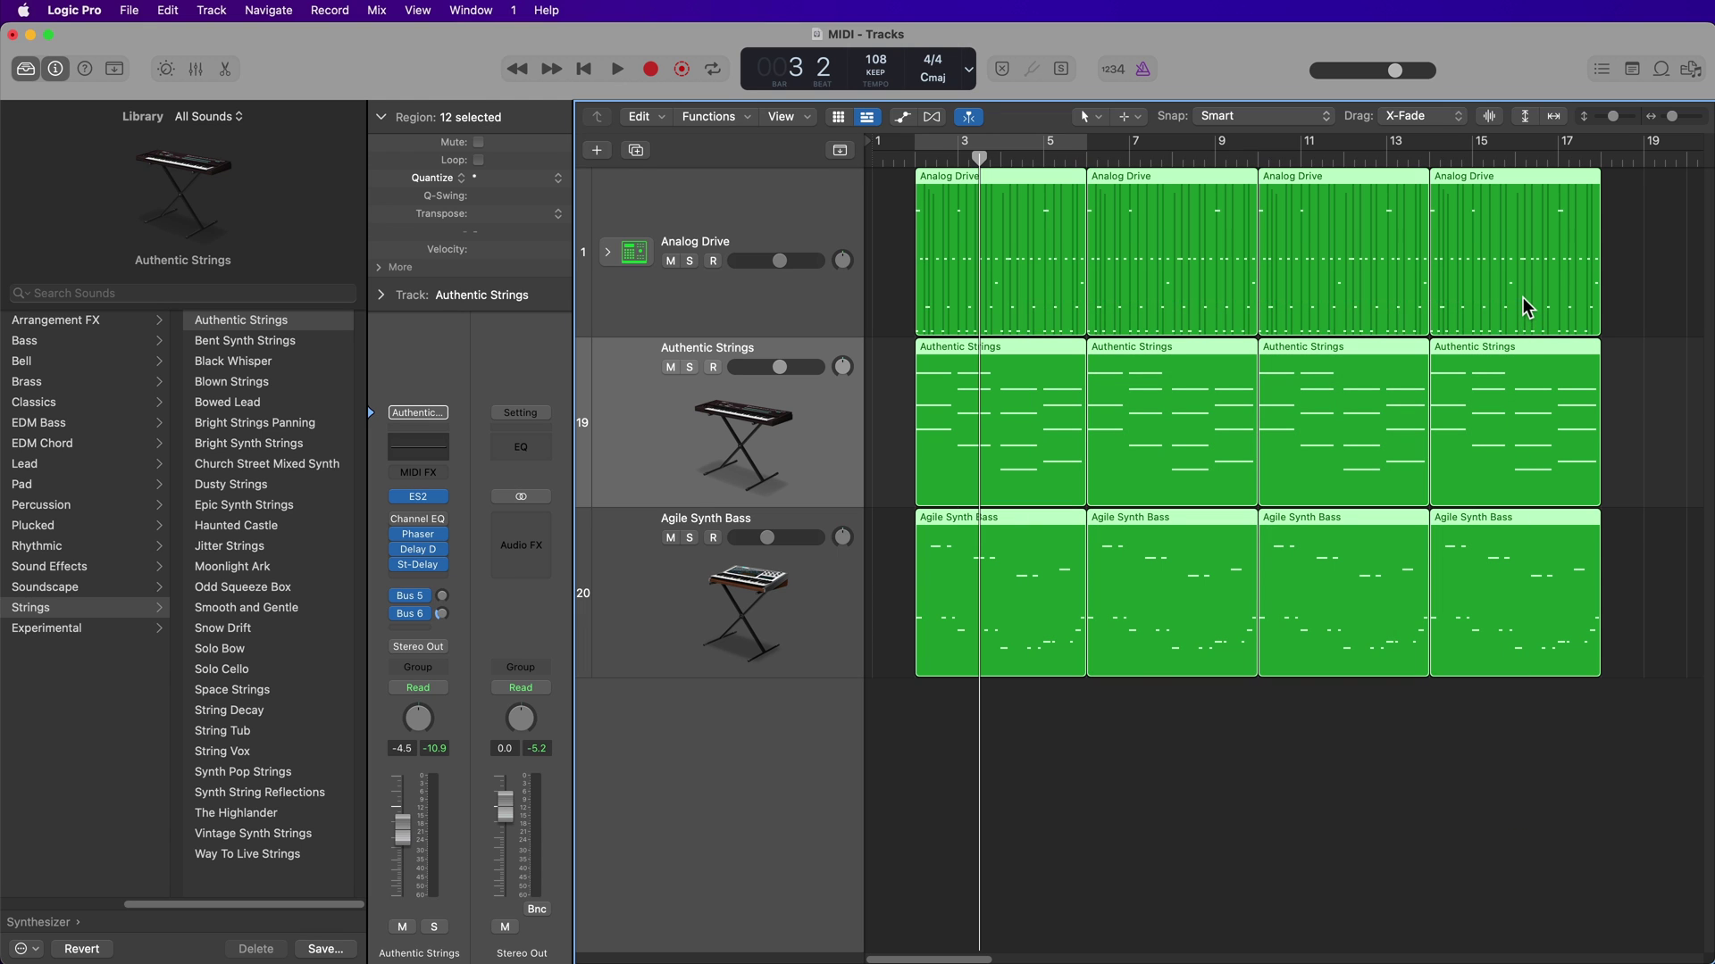
key(super+u)
click(1175, 848)
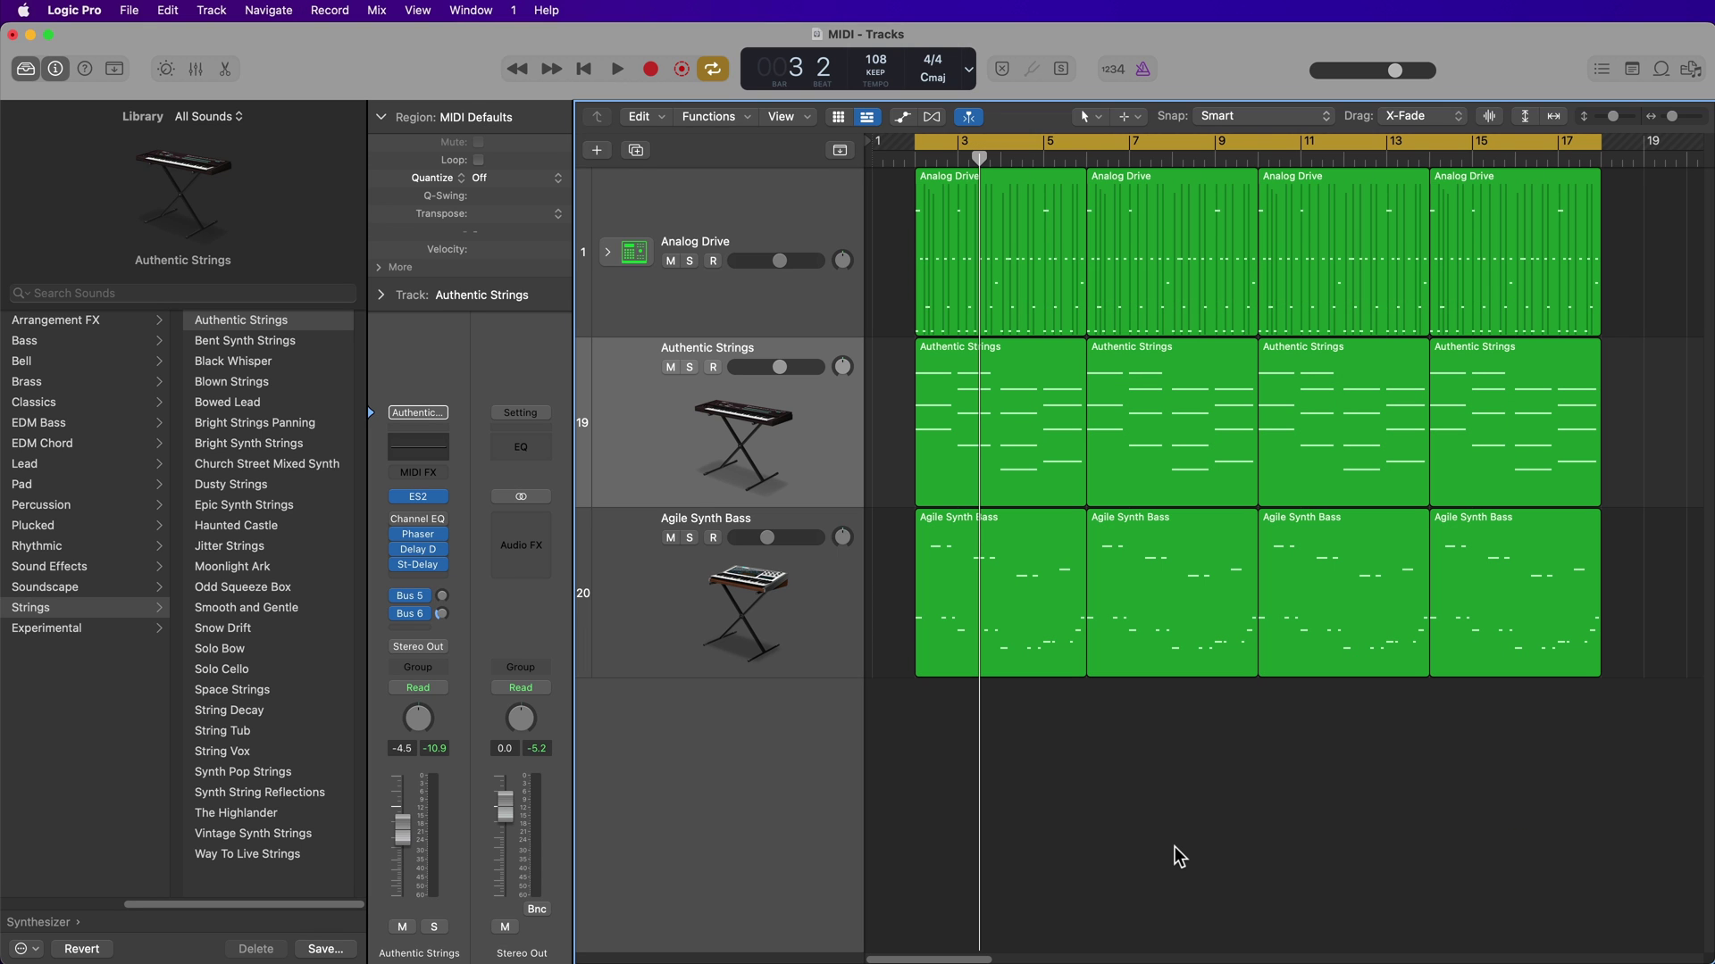
- Add a fourth track below Agile Synth Bass with the 70s Analog Lead patch and start recording
click(695, 635)
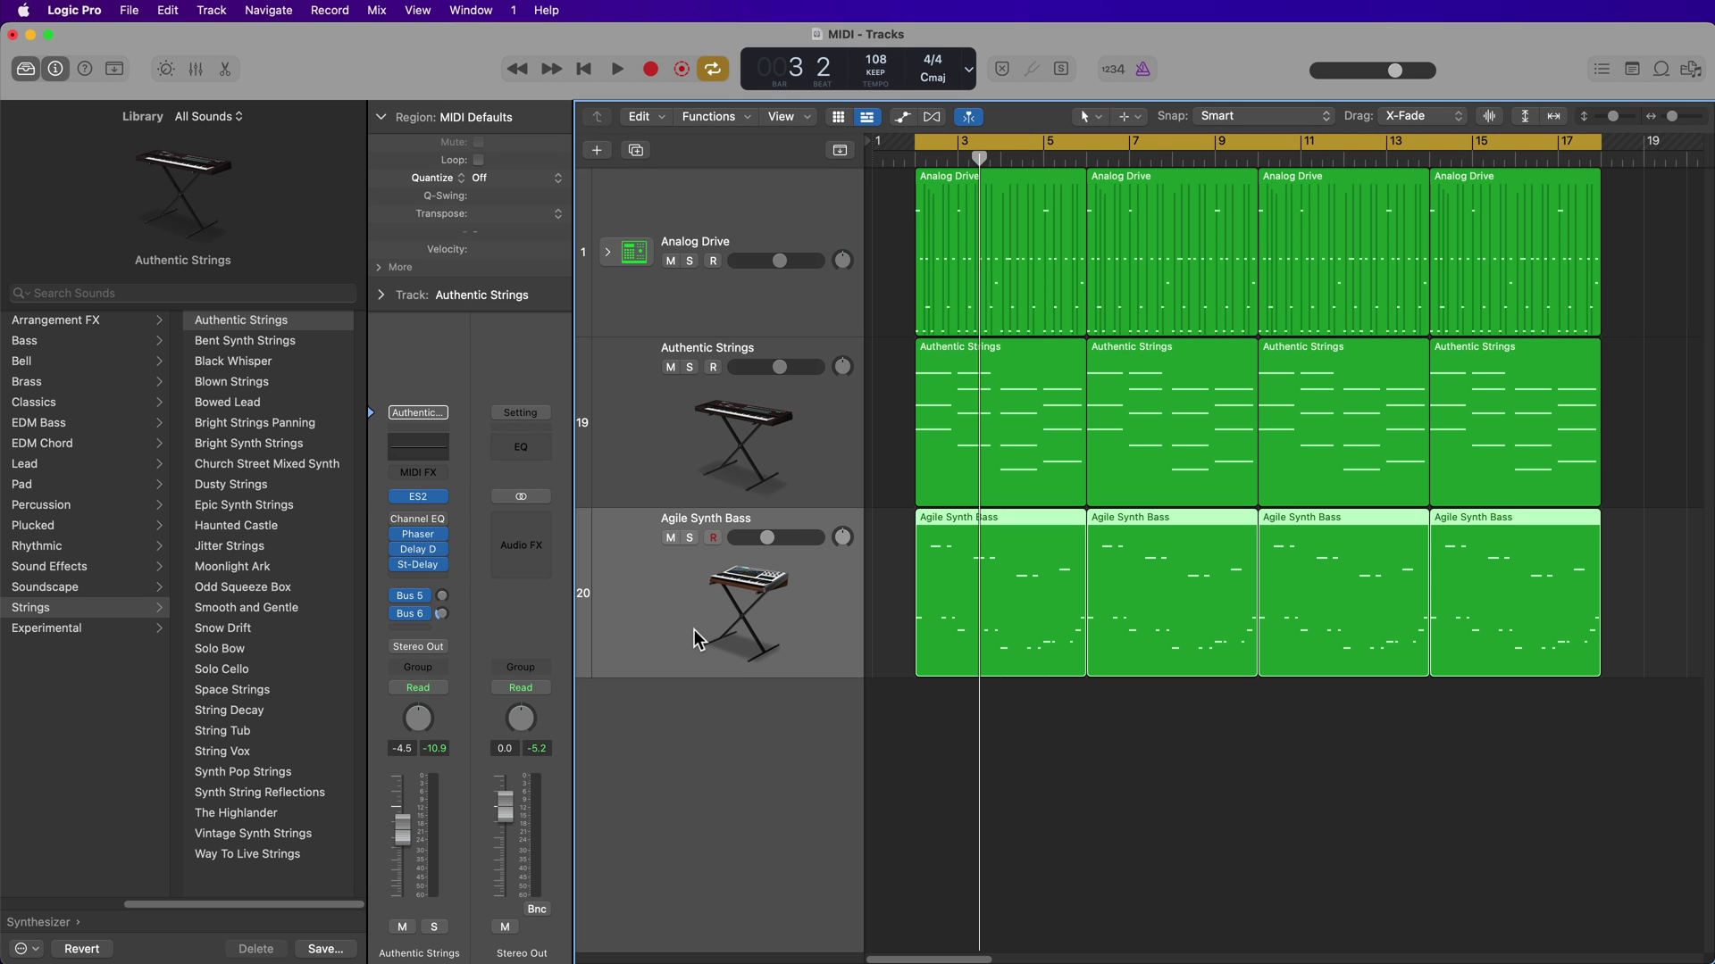
double_click(683, 814)
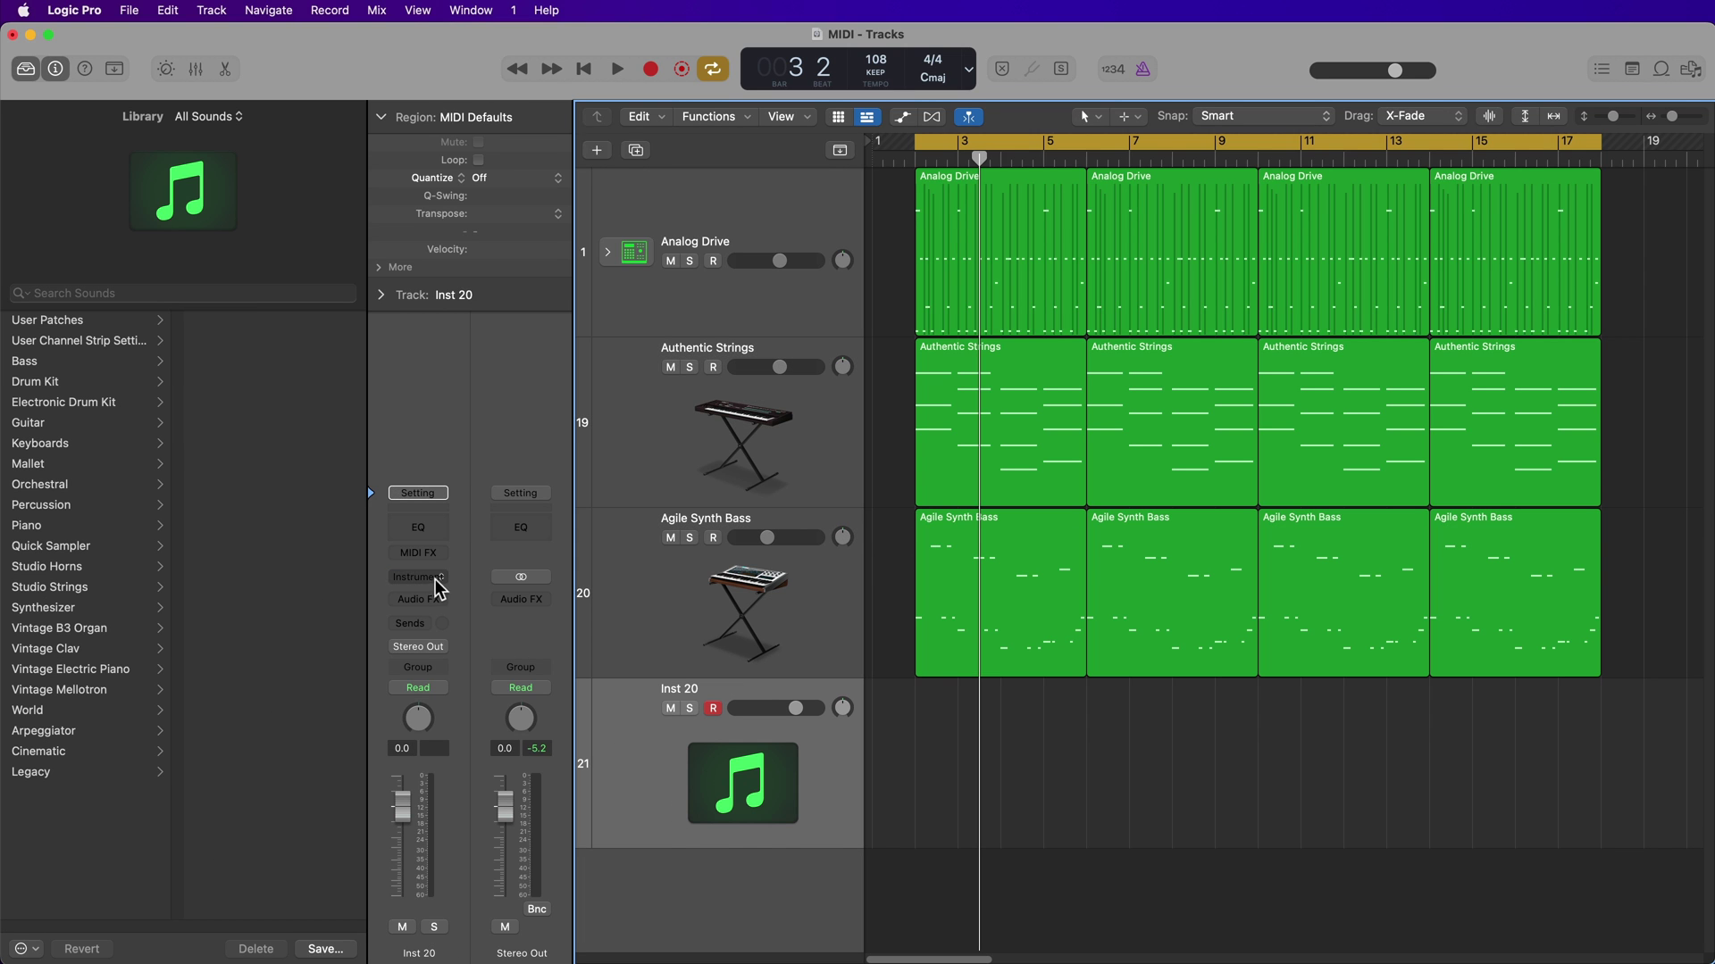
click(98, 607)
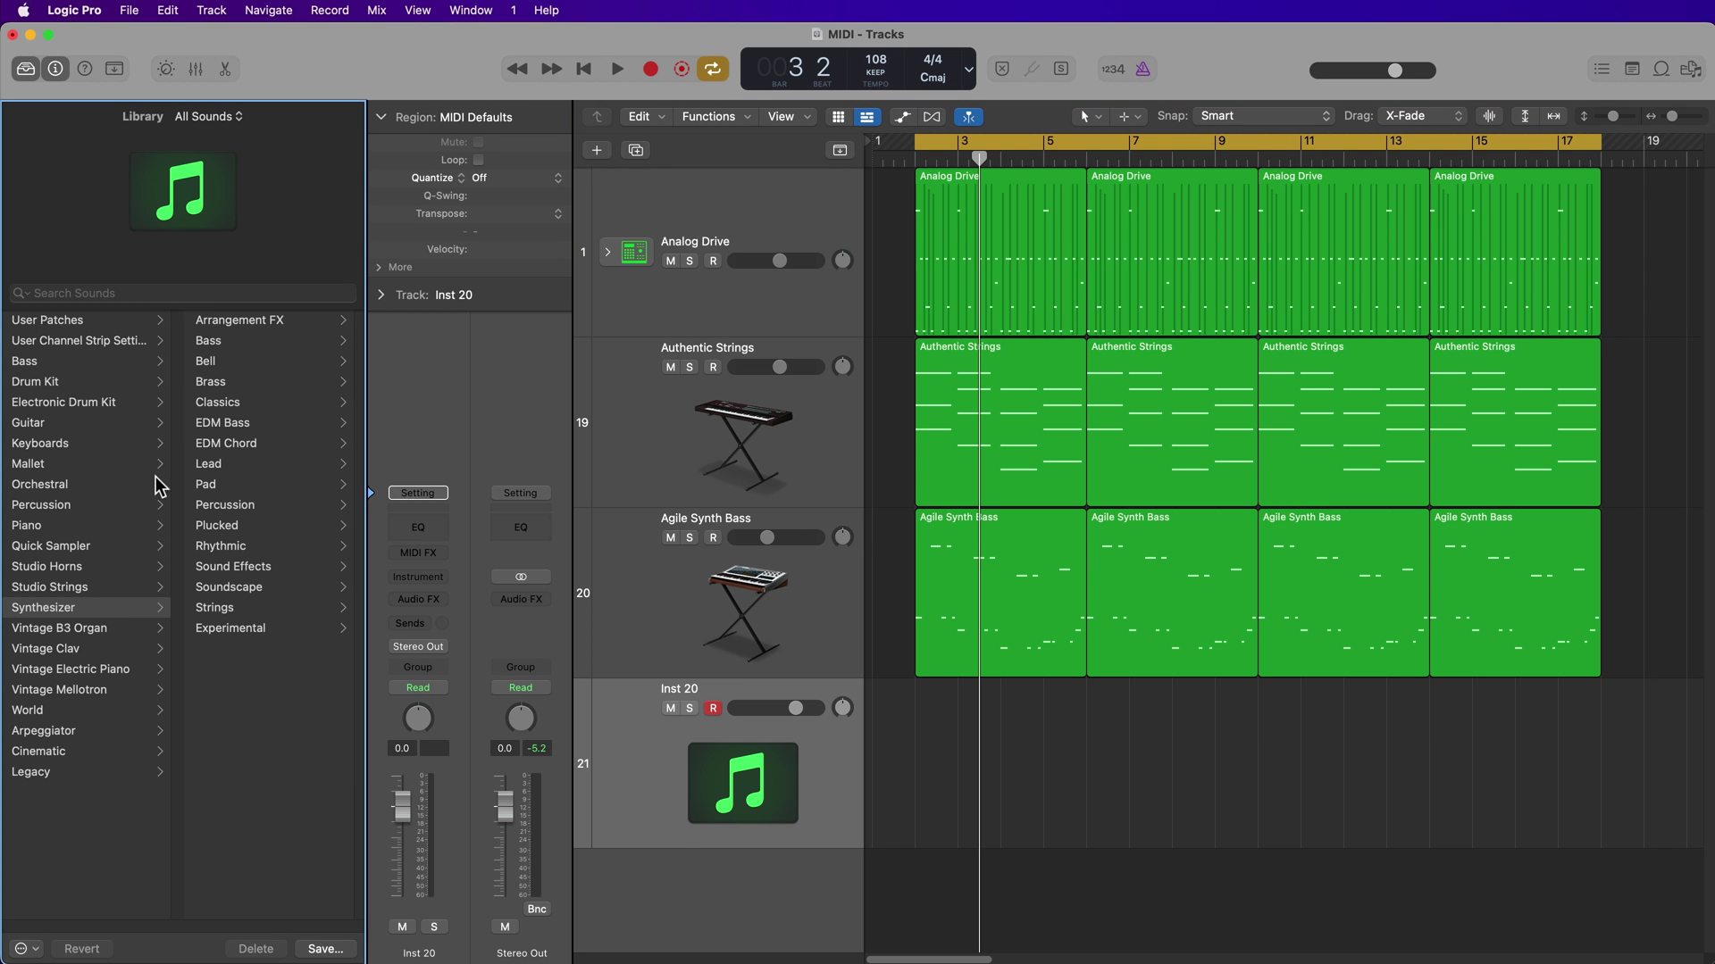
click(237, 463)
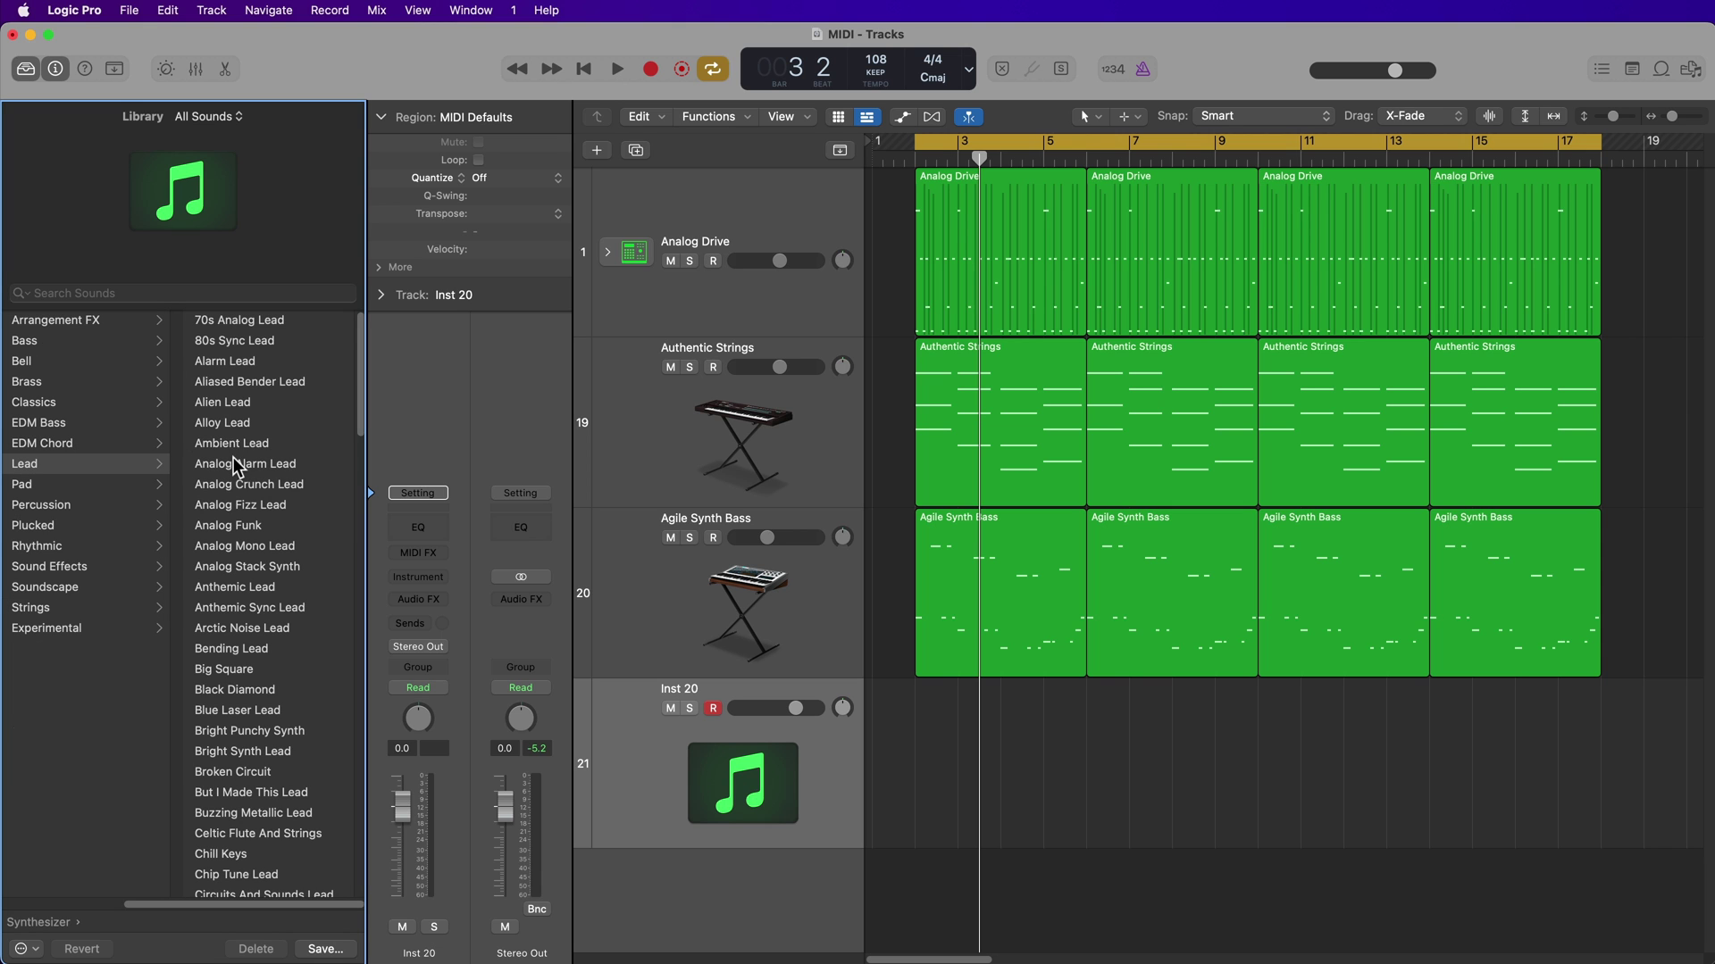
click(259, 321)
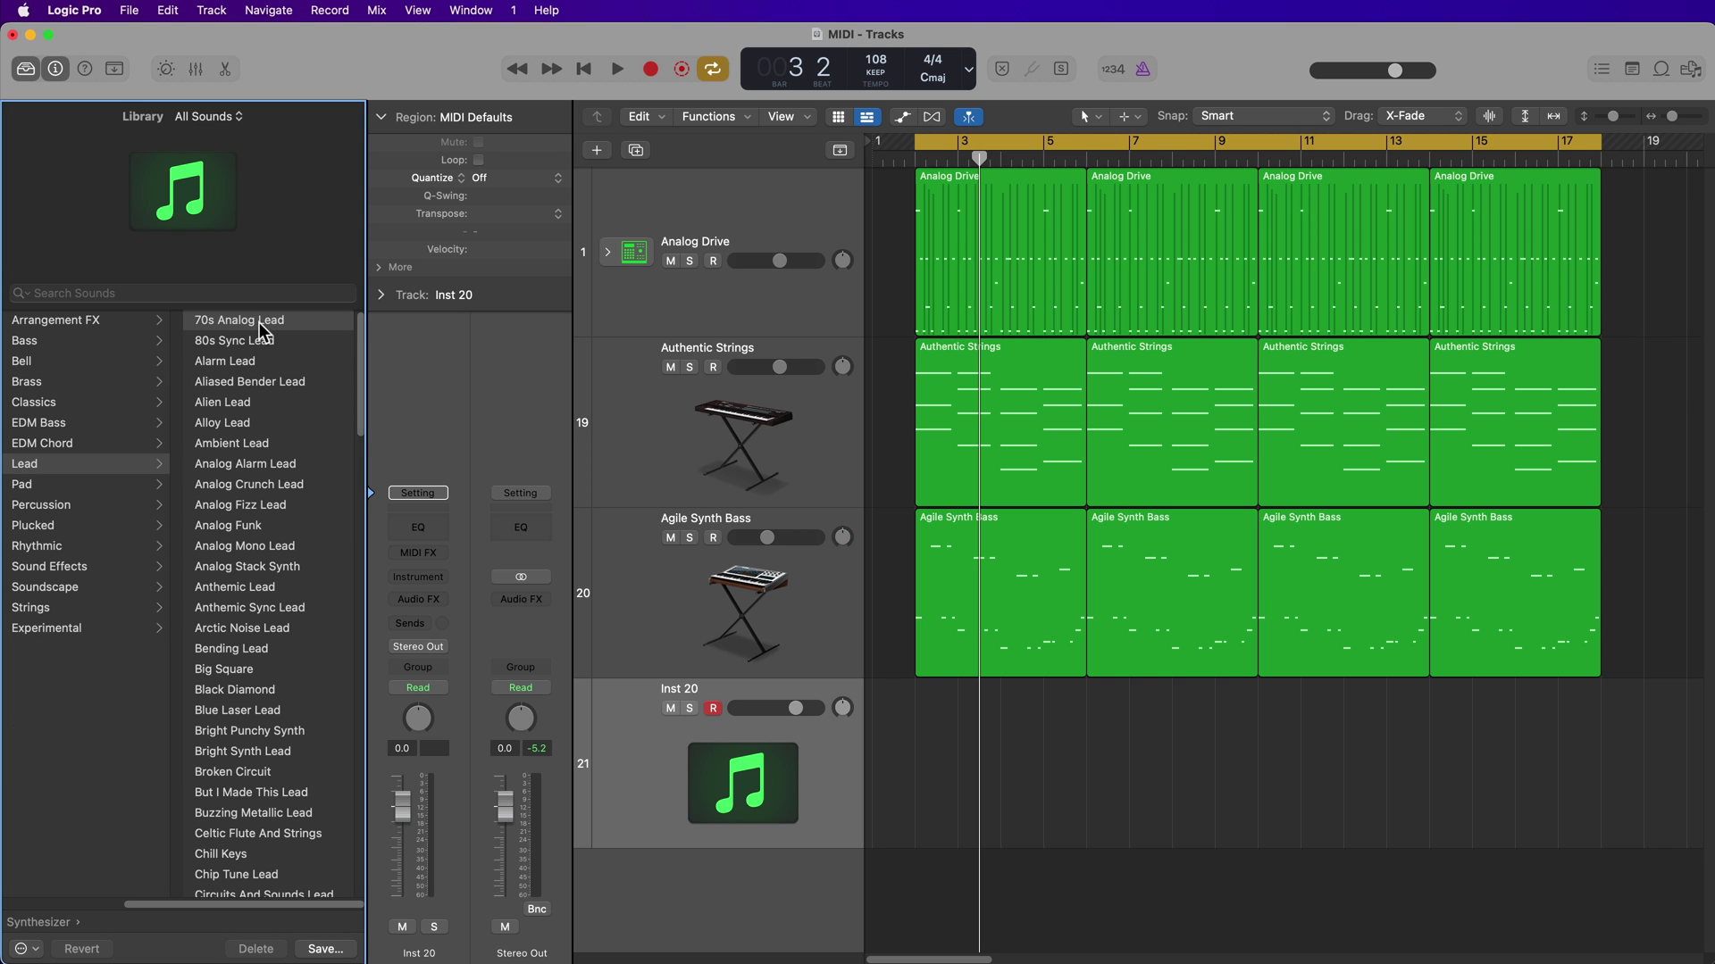
key(r)
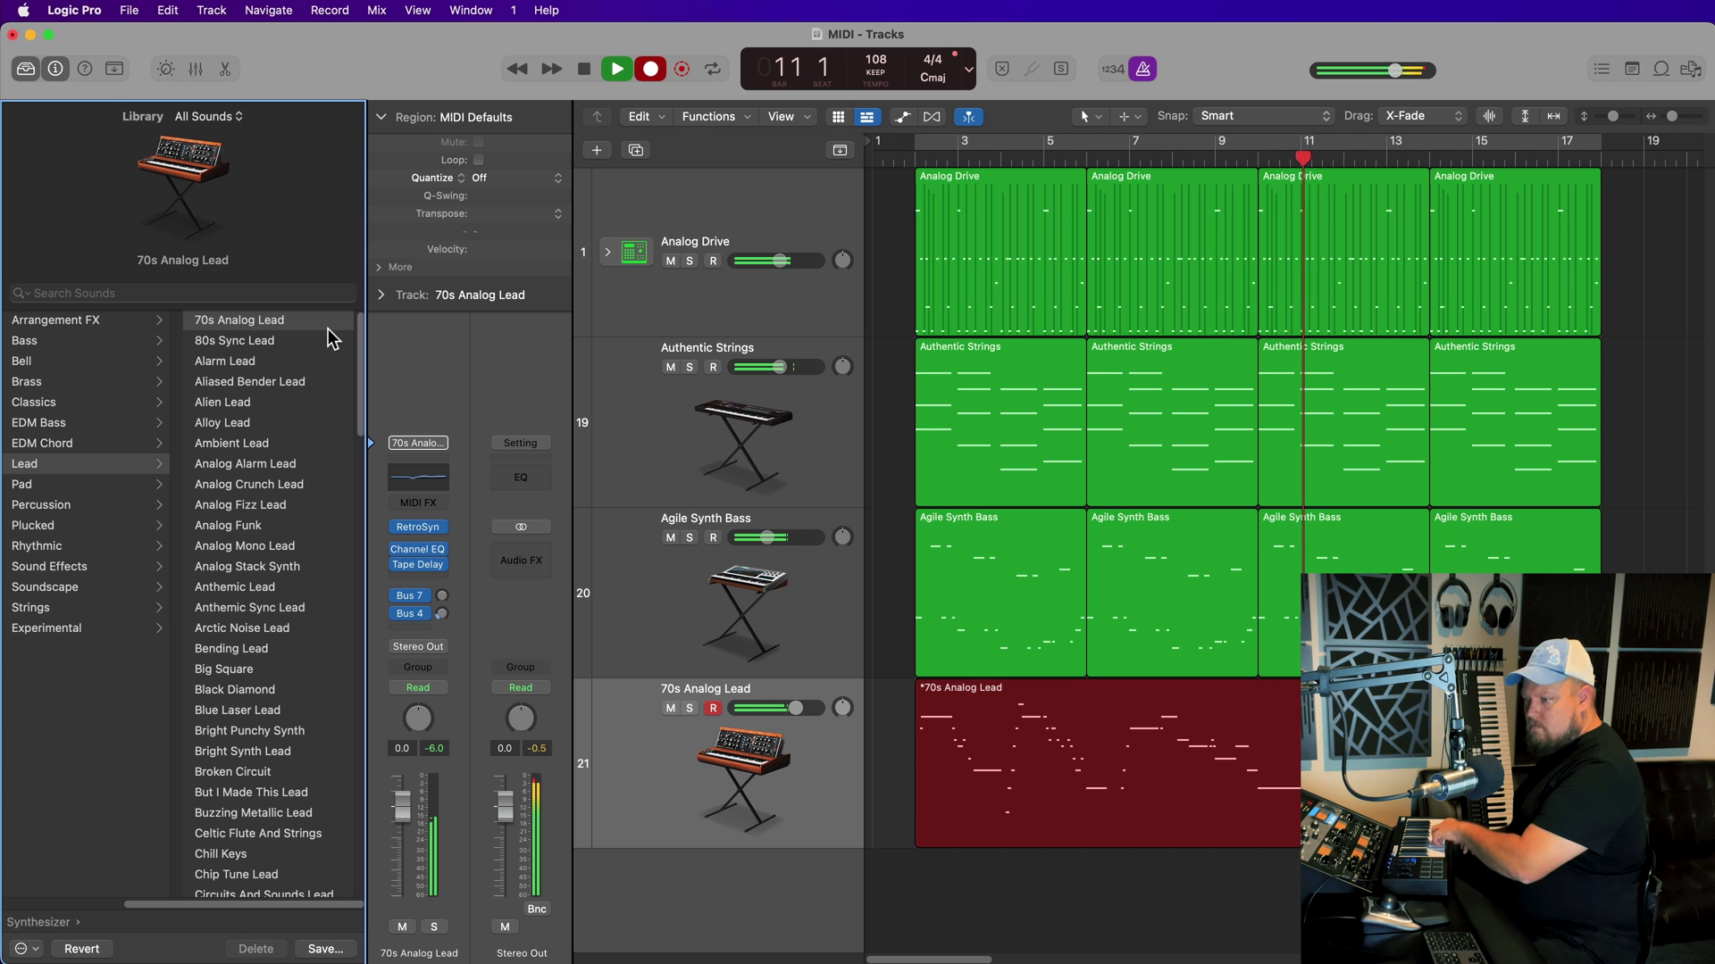
key(space)
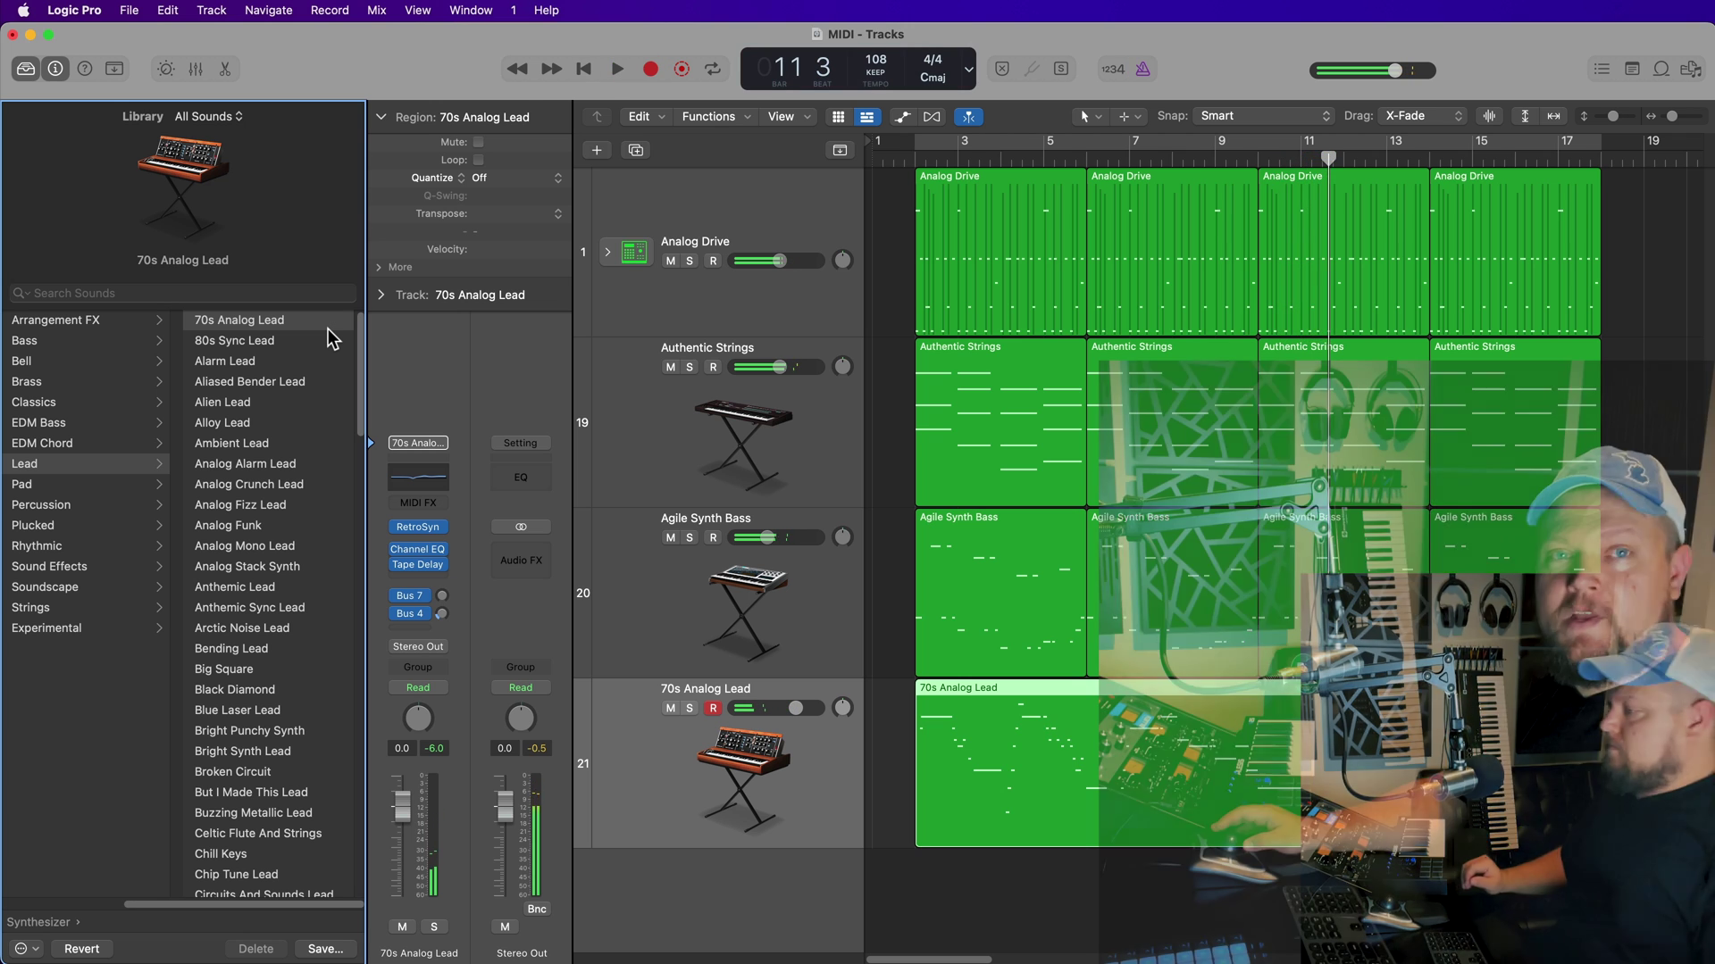